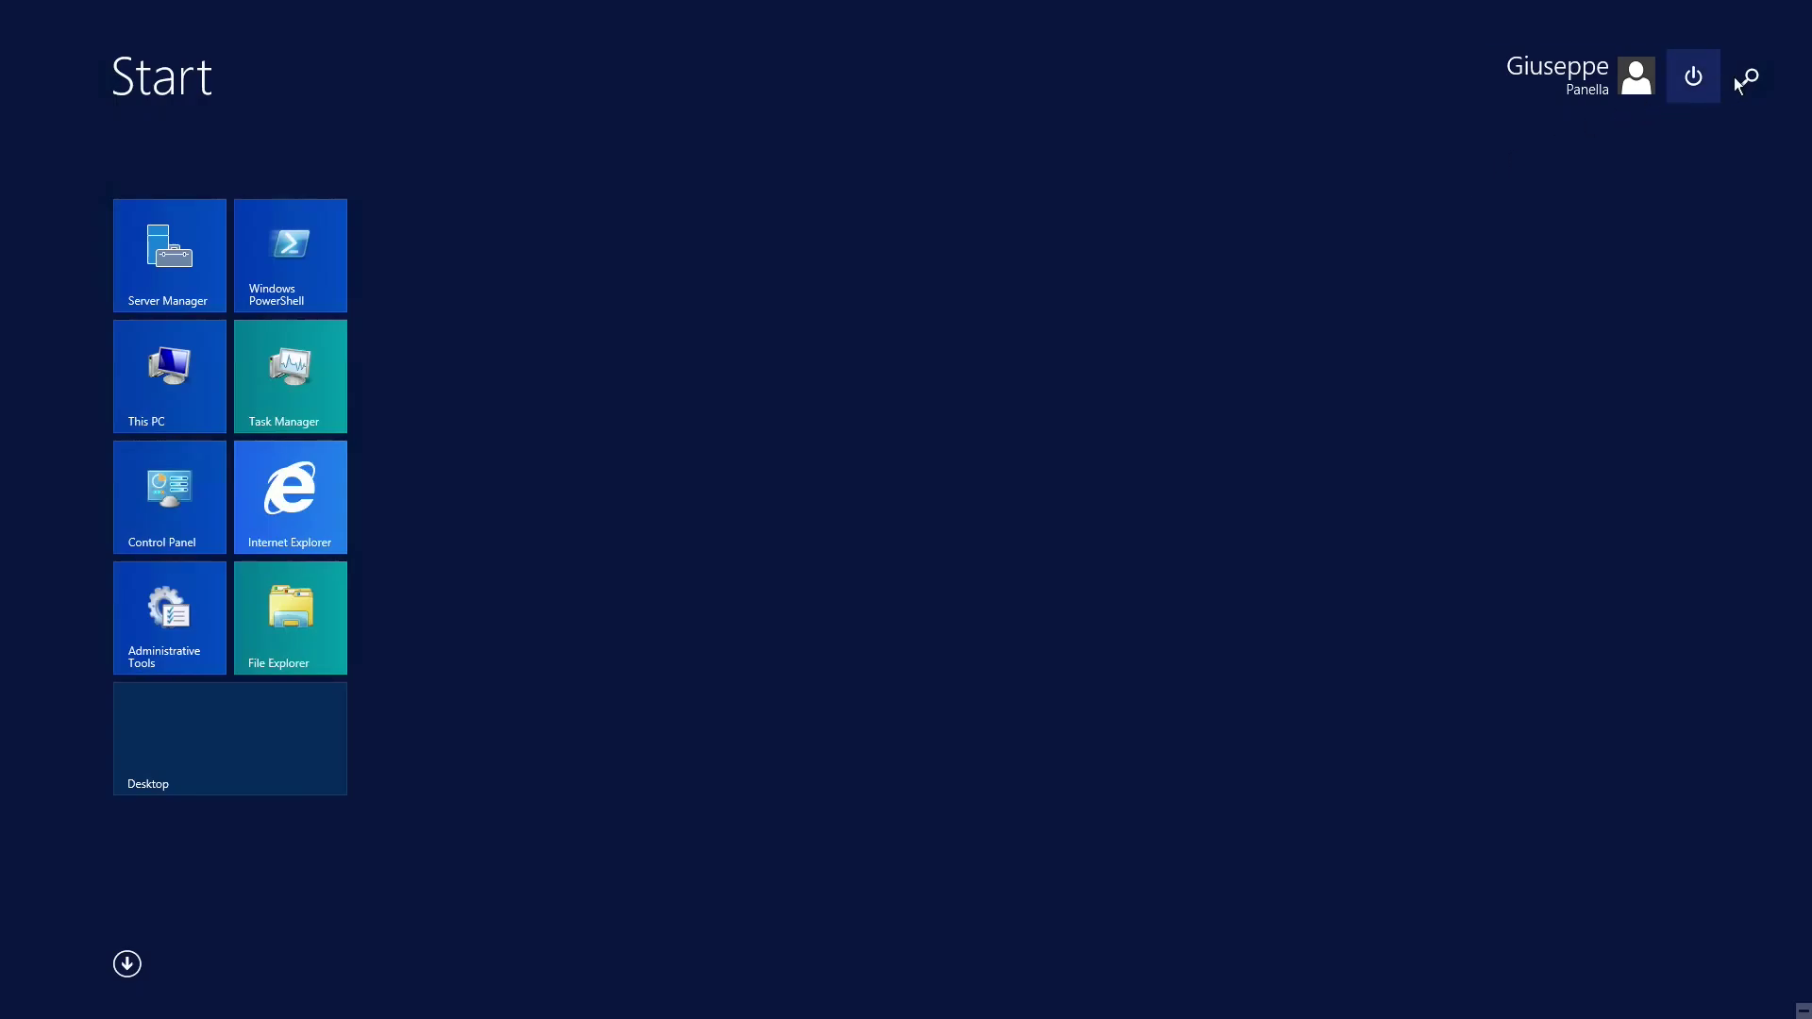
- Open Search from the Start screen charm bar
left_click(1746, 79)
- Launch Command Prompt by searching cmd, then run mmc and approve the elevation prompt
type("cm")
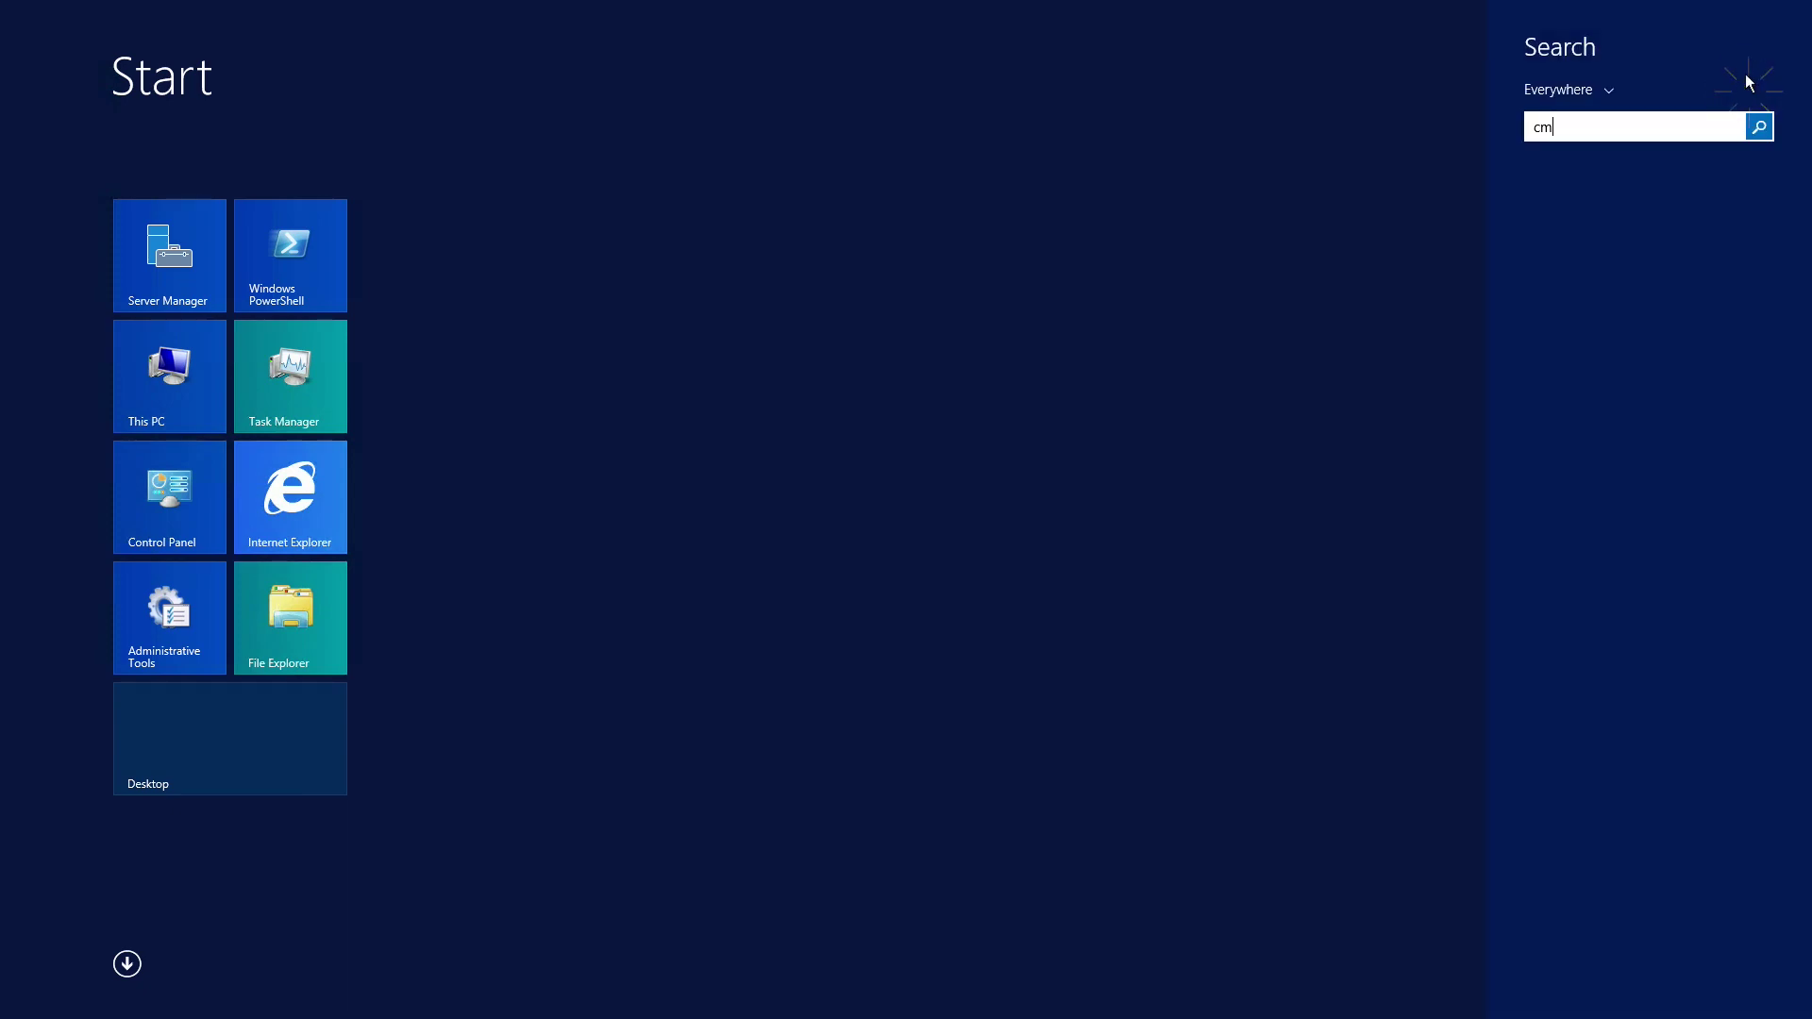
type("d")
left_click(1650, 217)
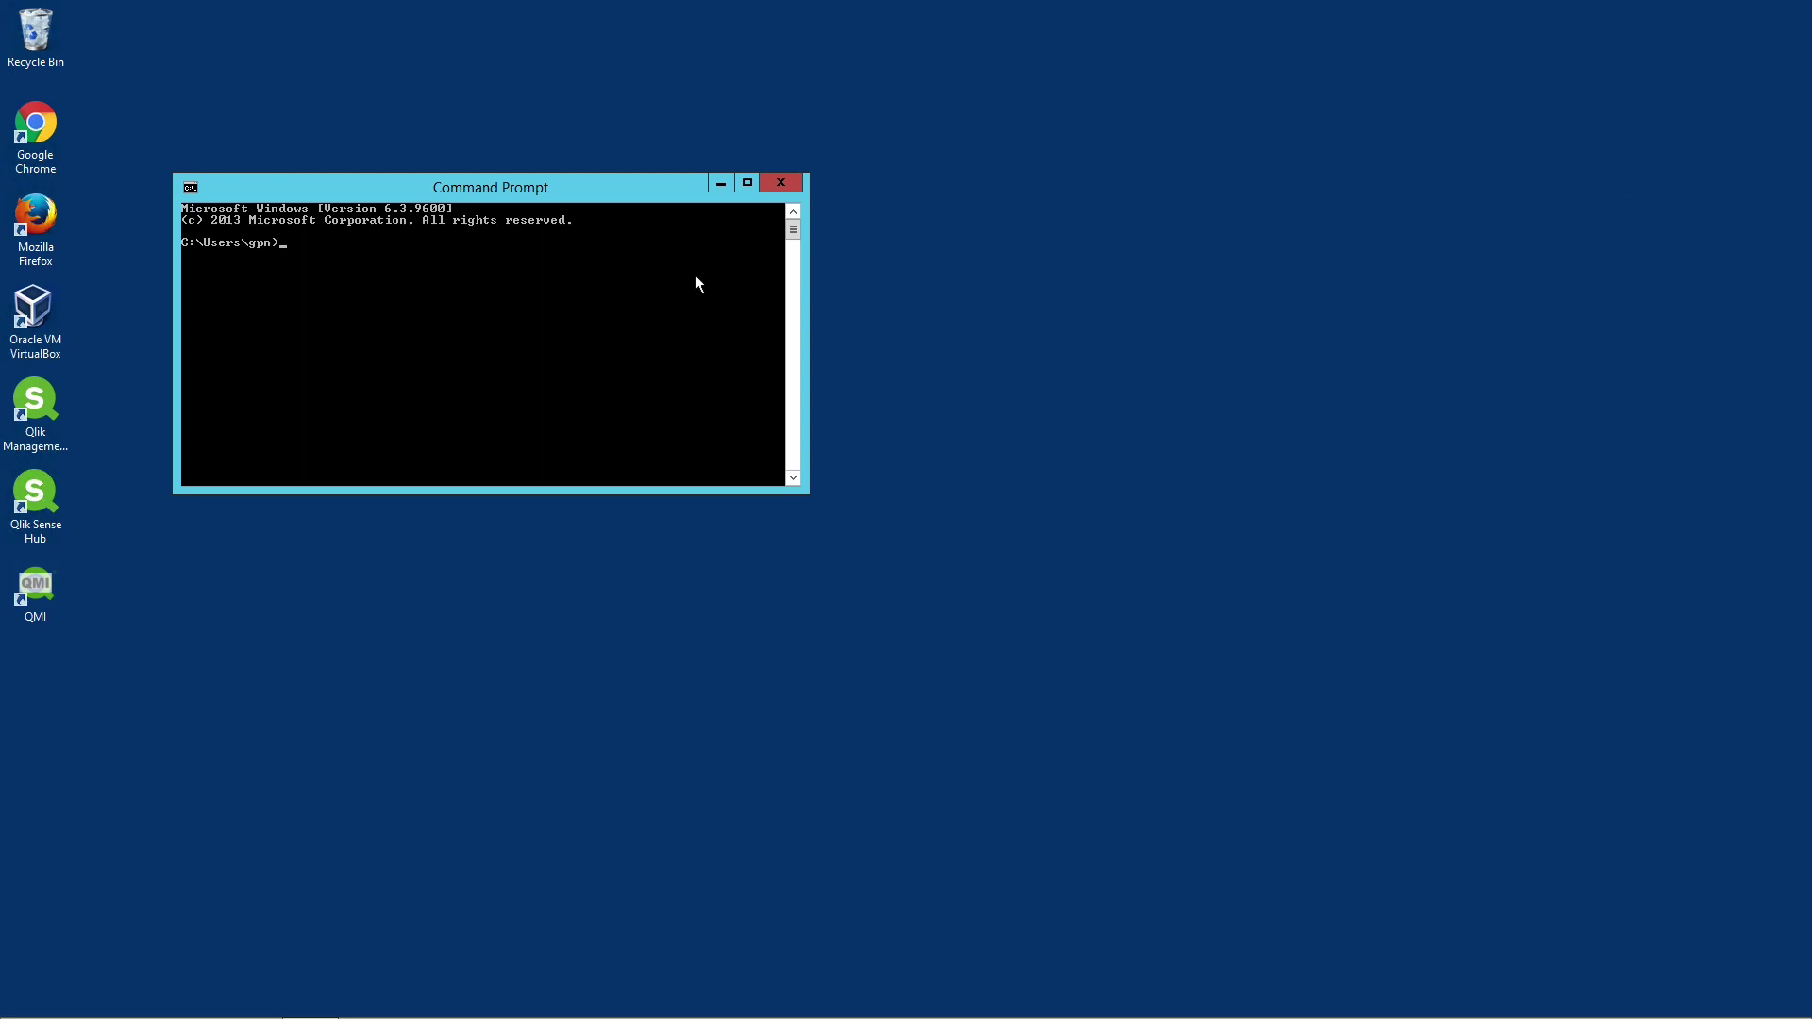
type("mmc")
key("Return")
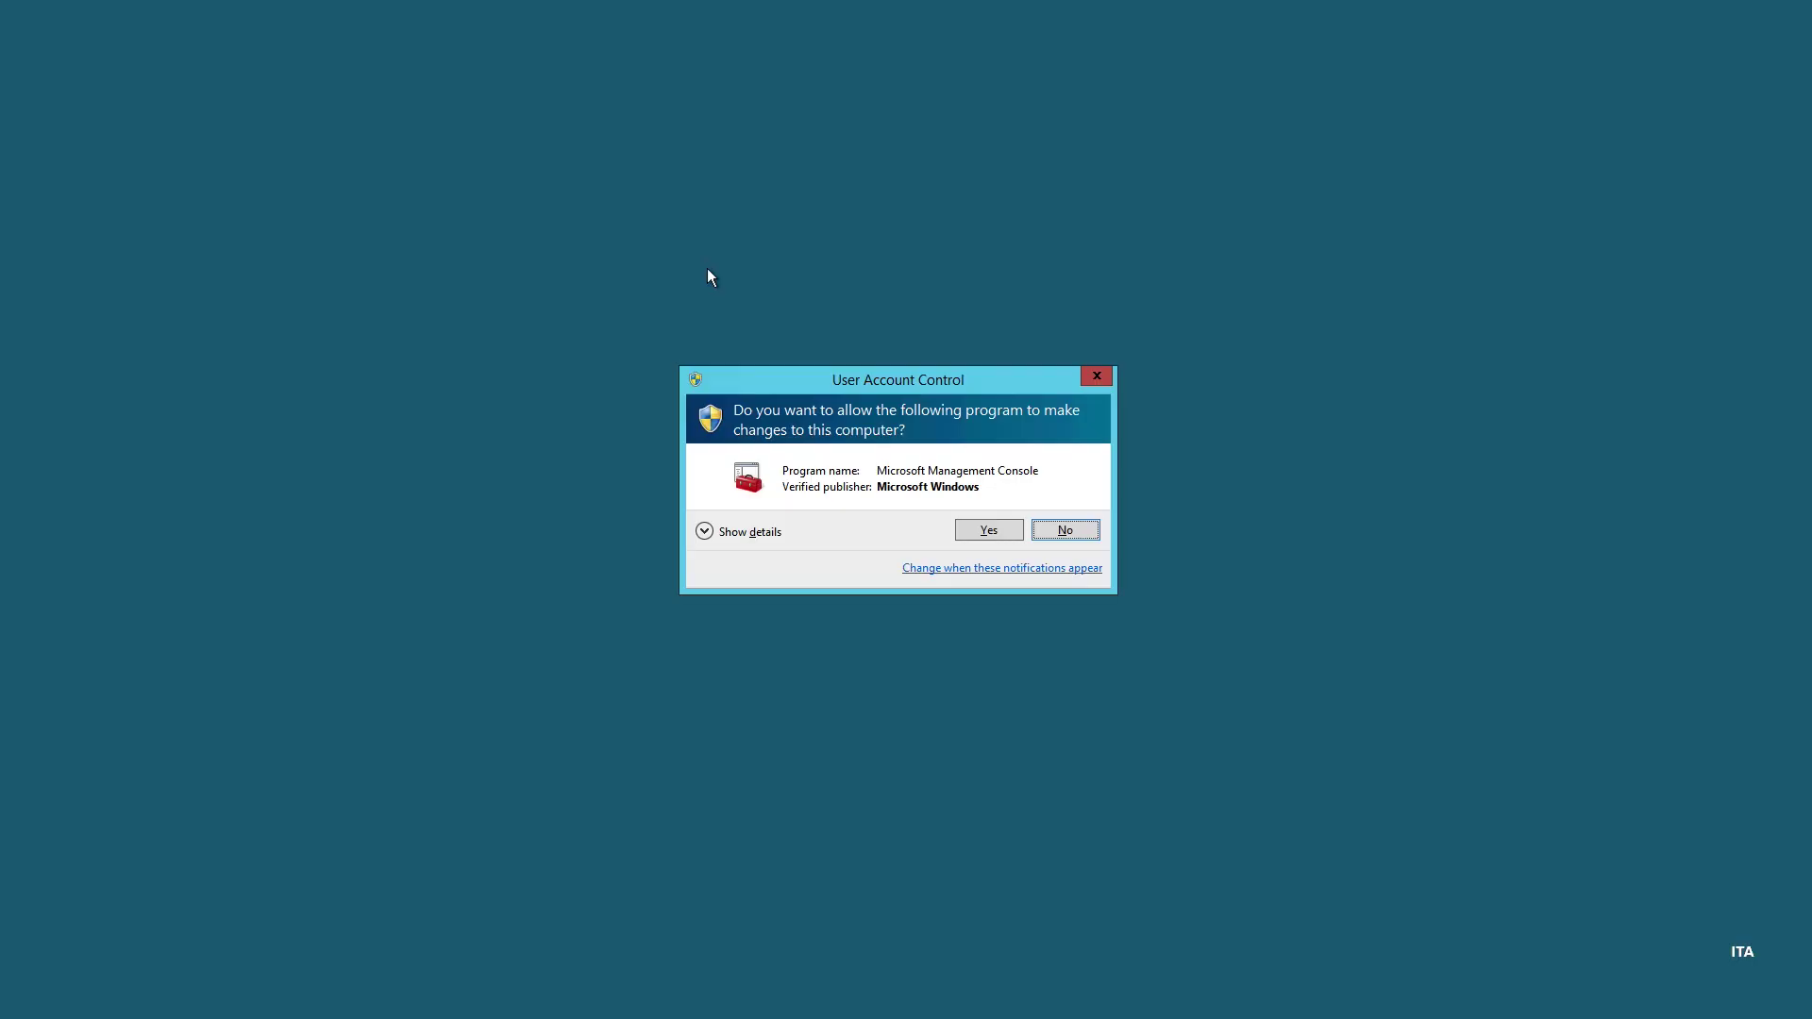
left_click(1010, 531)
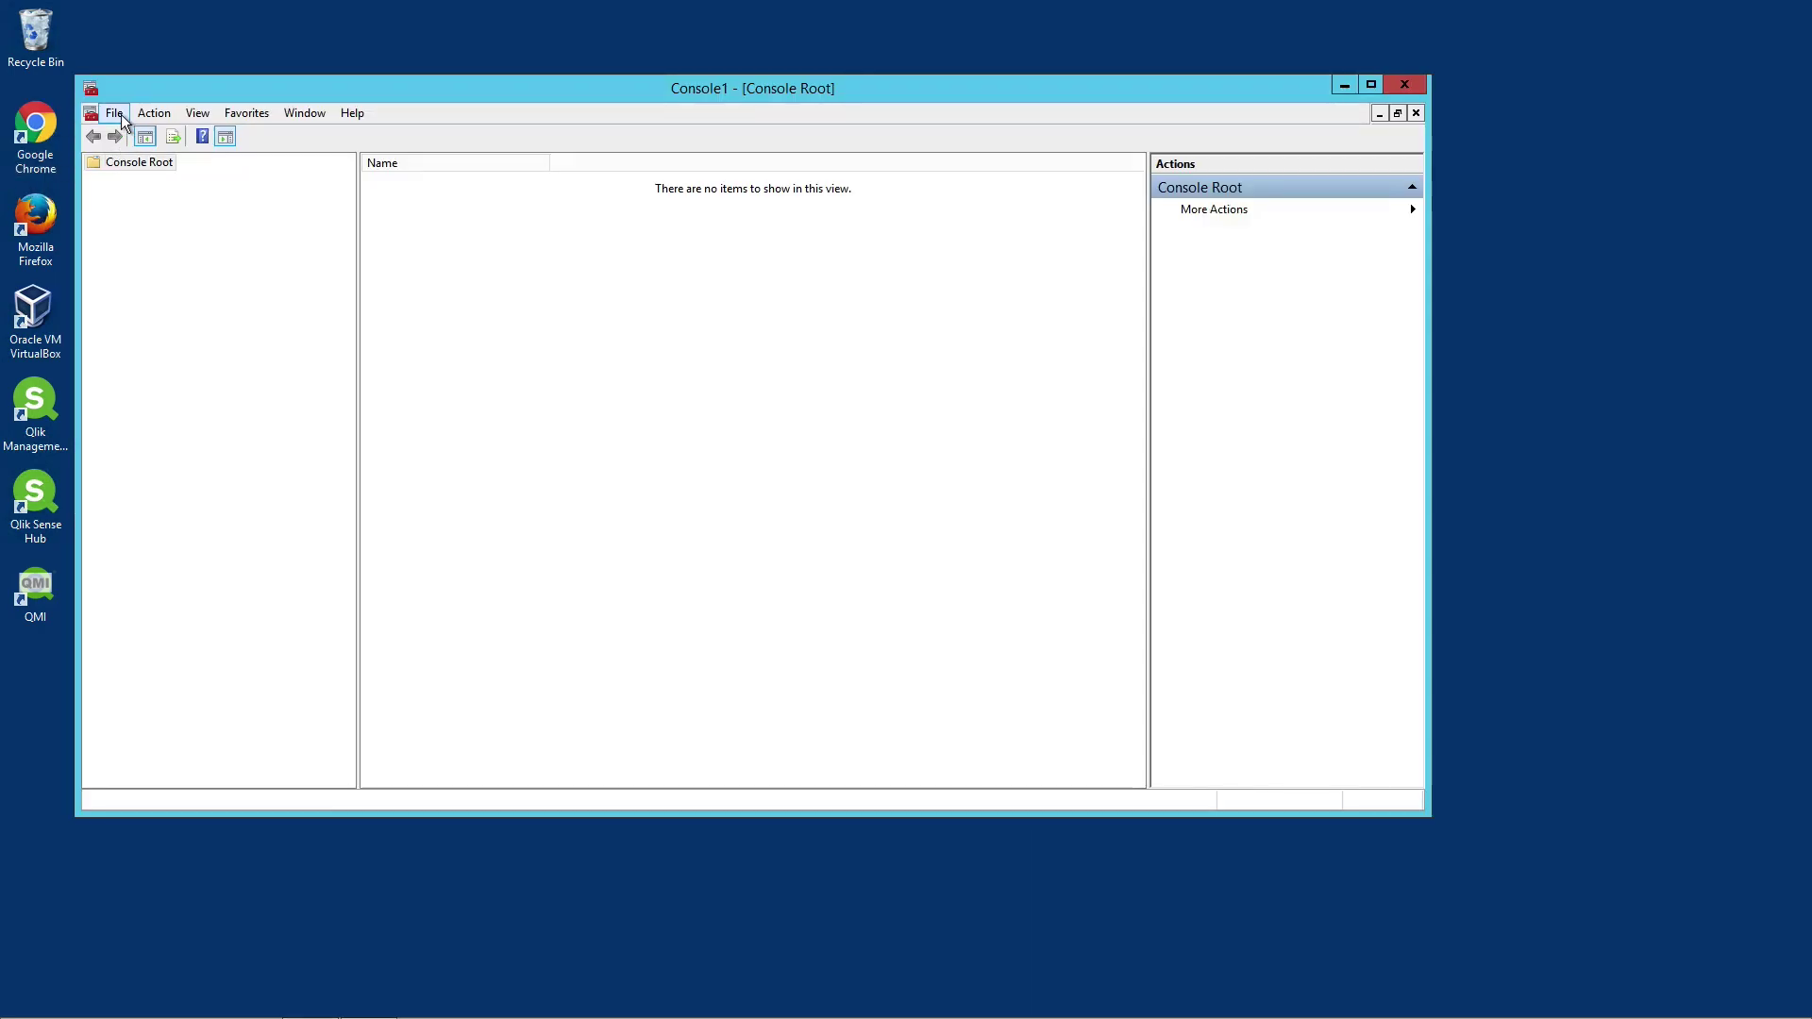
- Add a Certificates snap-in for the local computer account via Add/Remove Snap-in
left_click(115, 113)
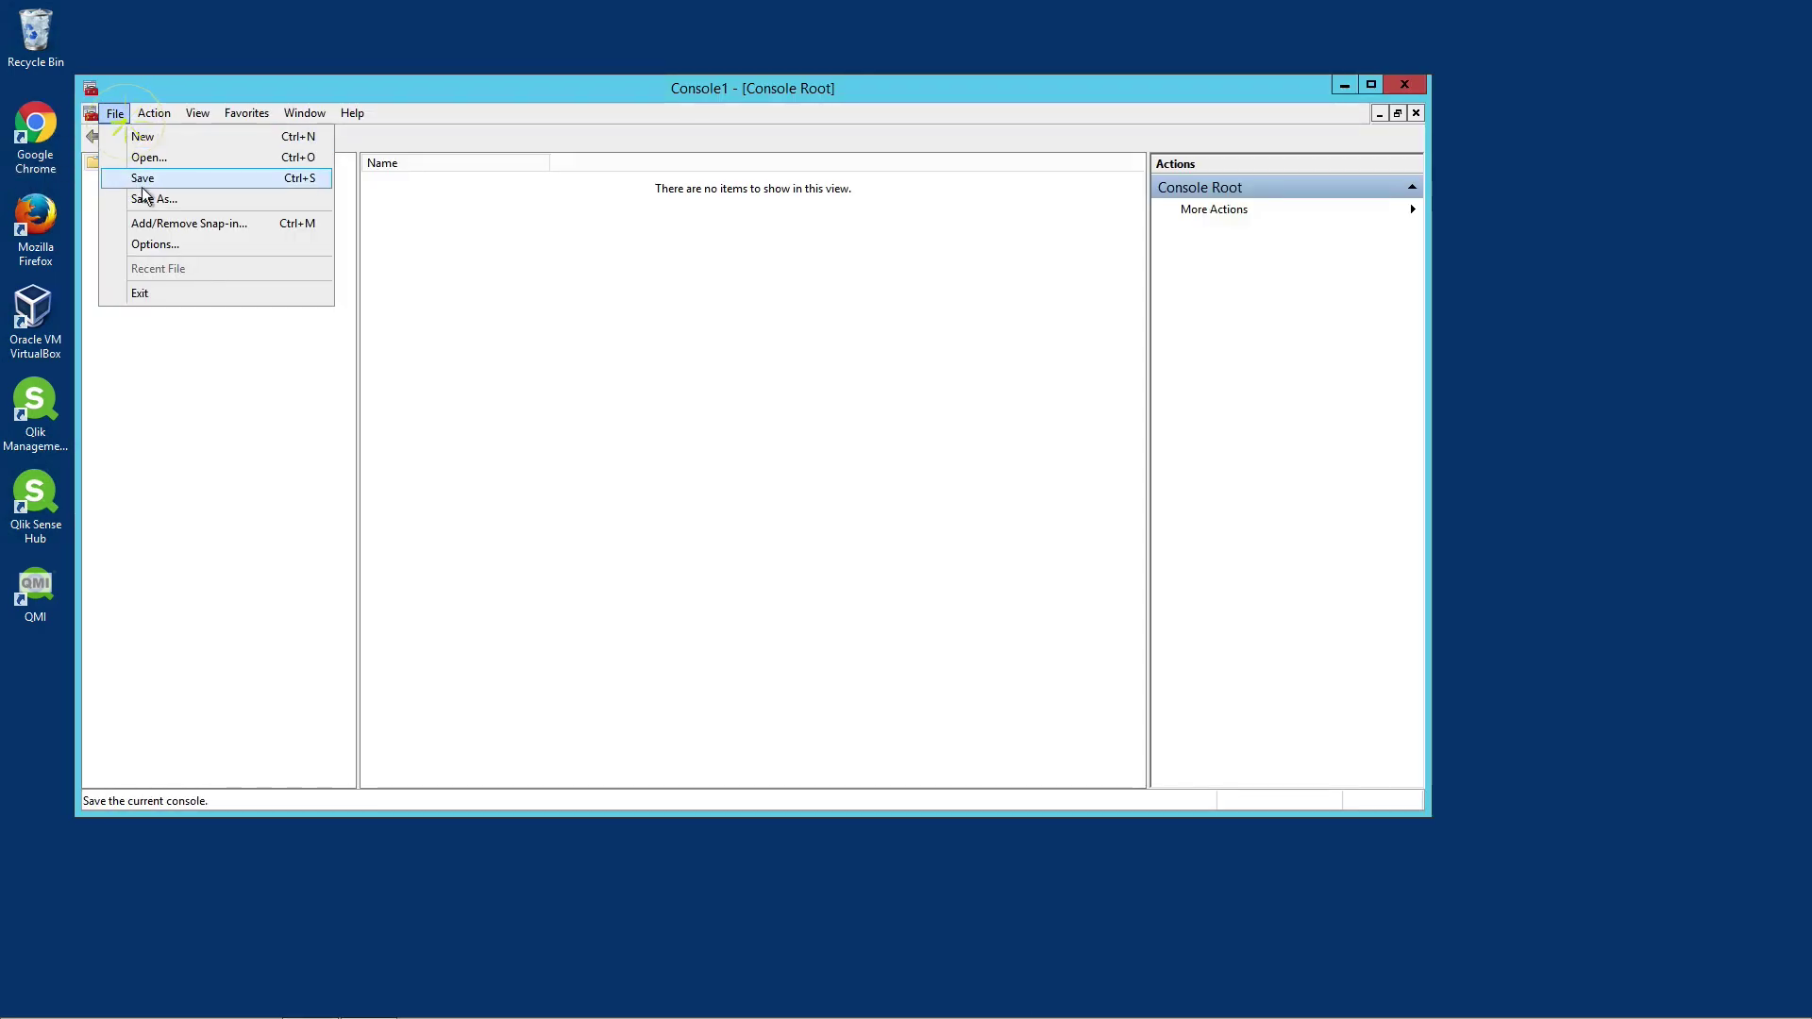
left_click(161, 224)
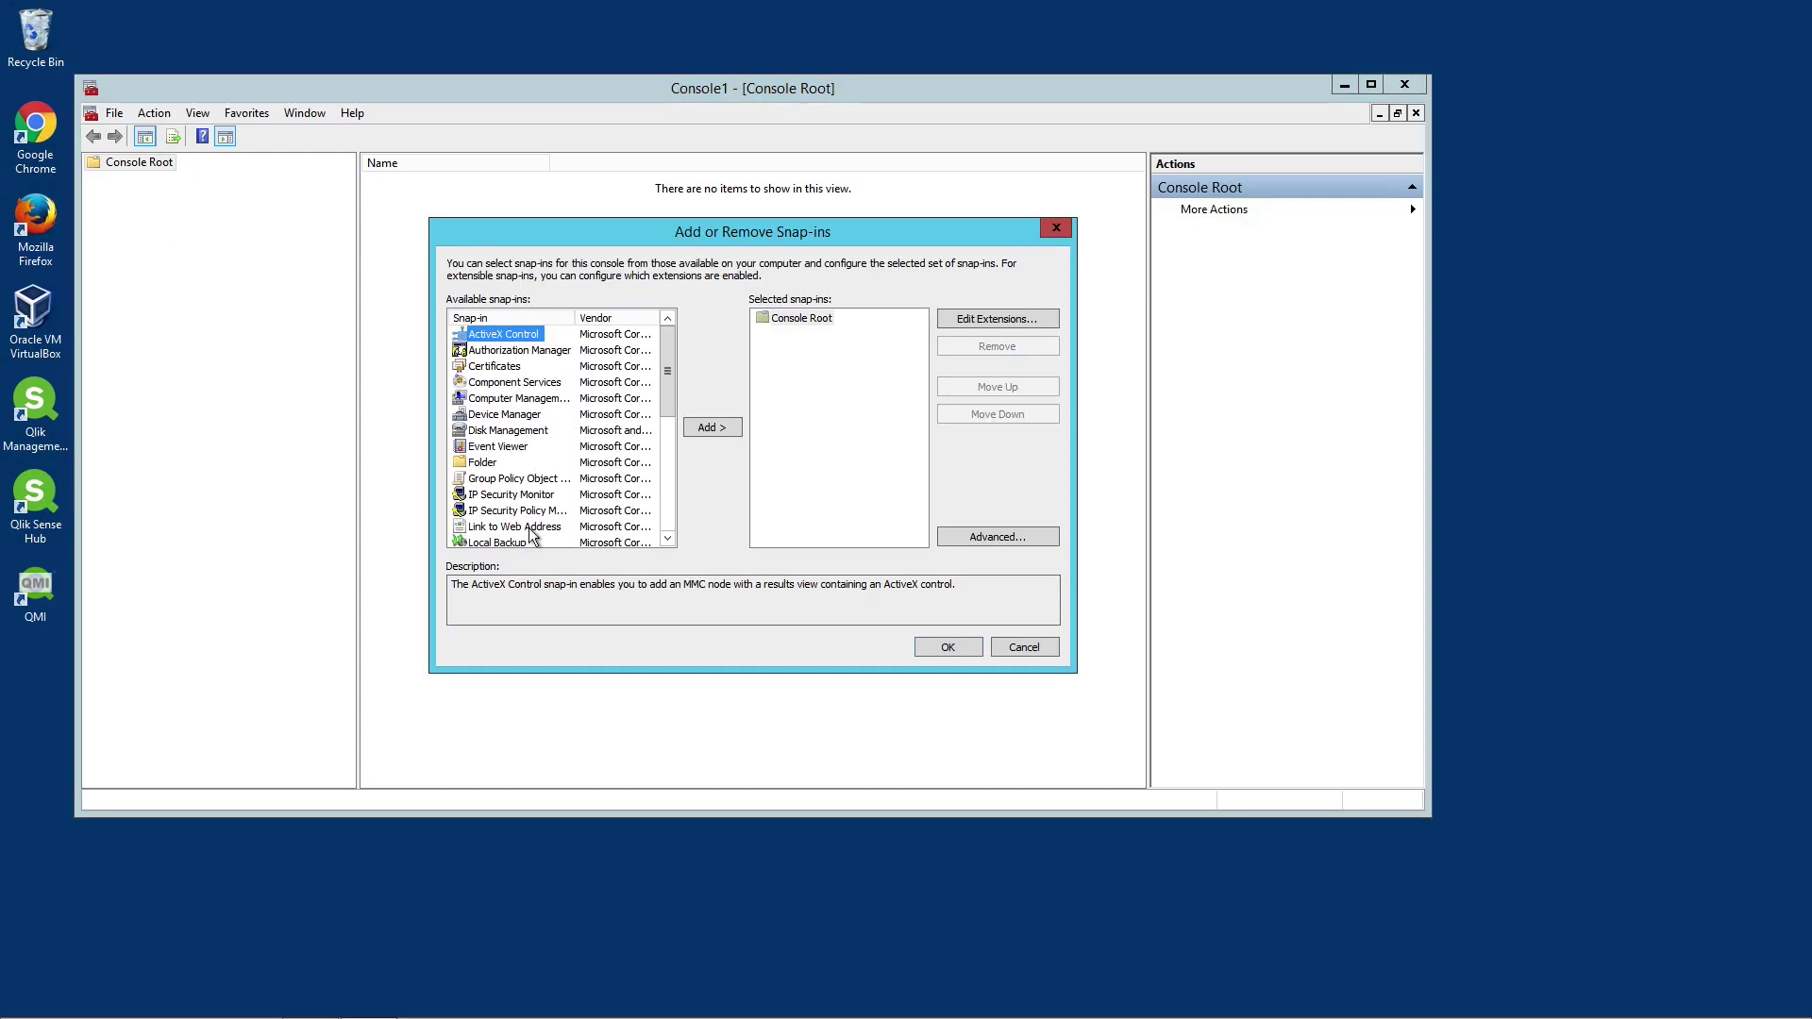
left_click(503, 374)
double_click(502, 374)
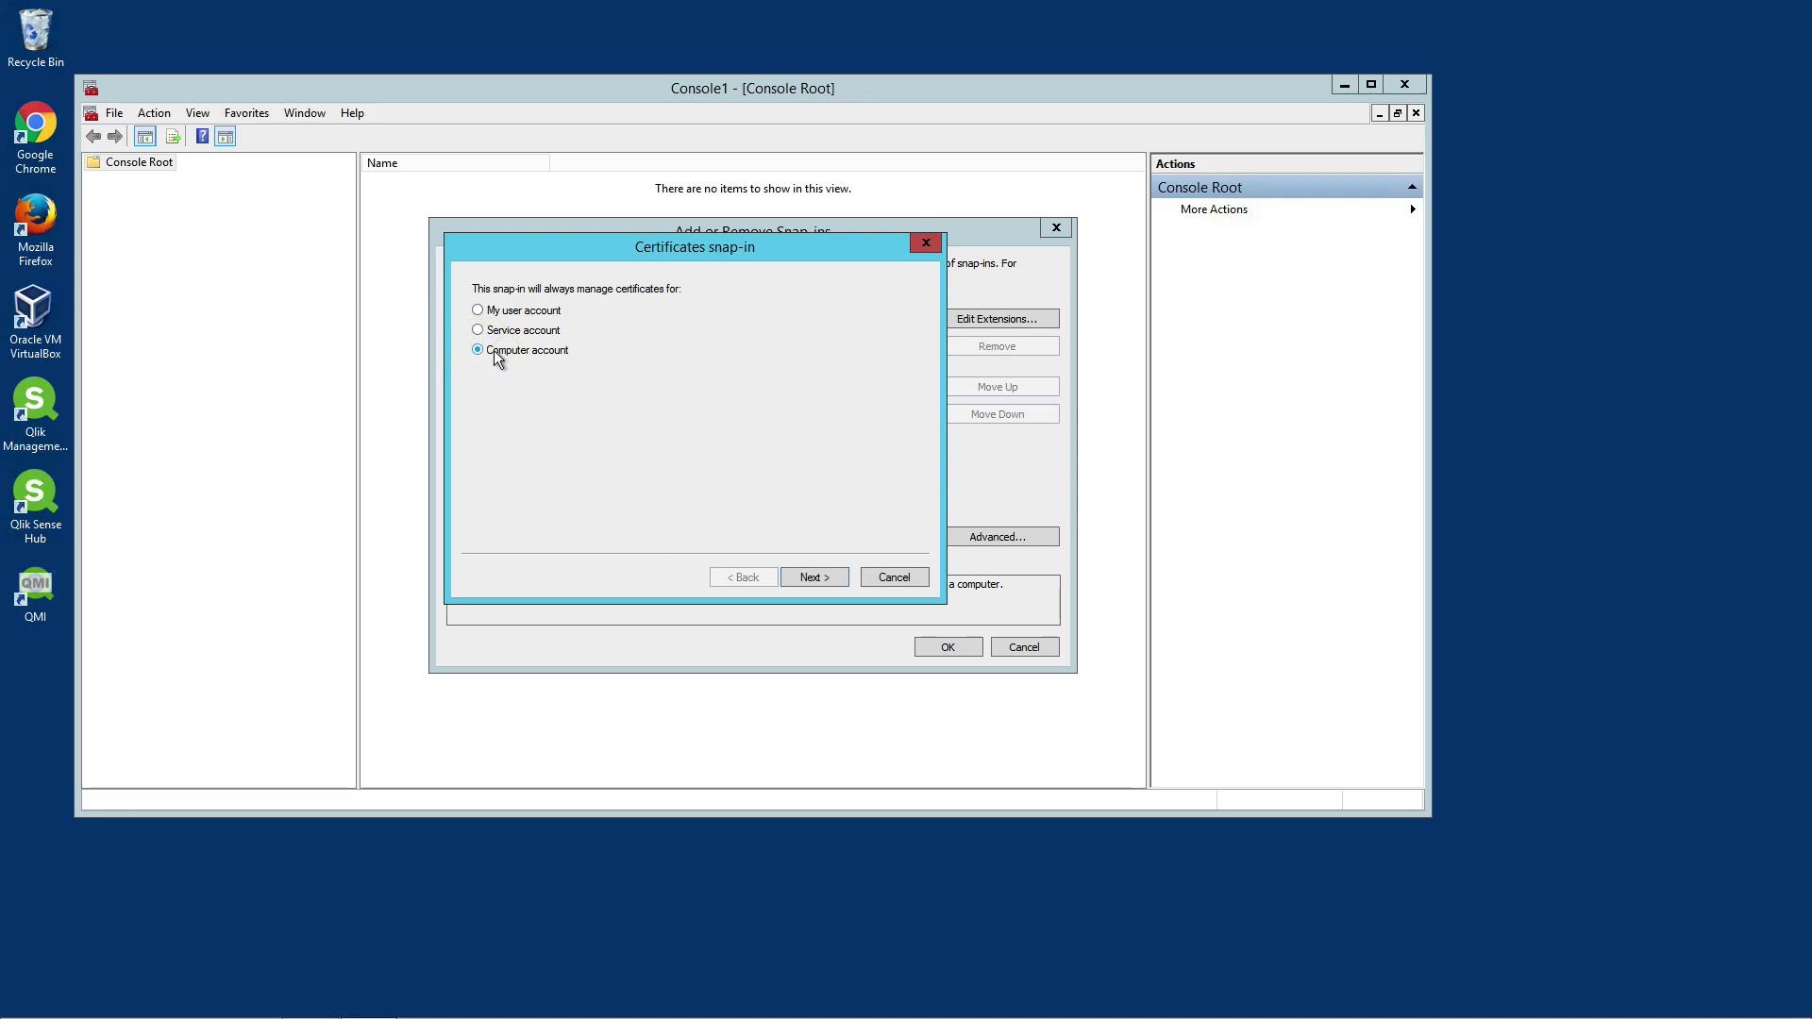
left_click(811, 577)
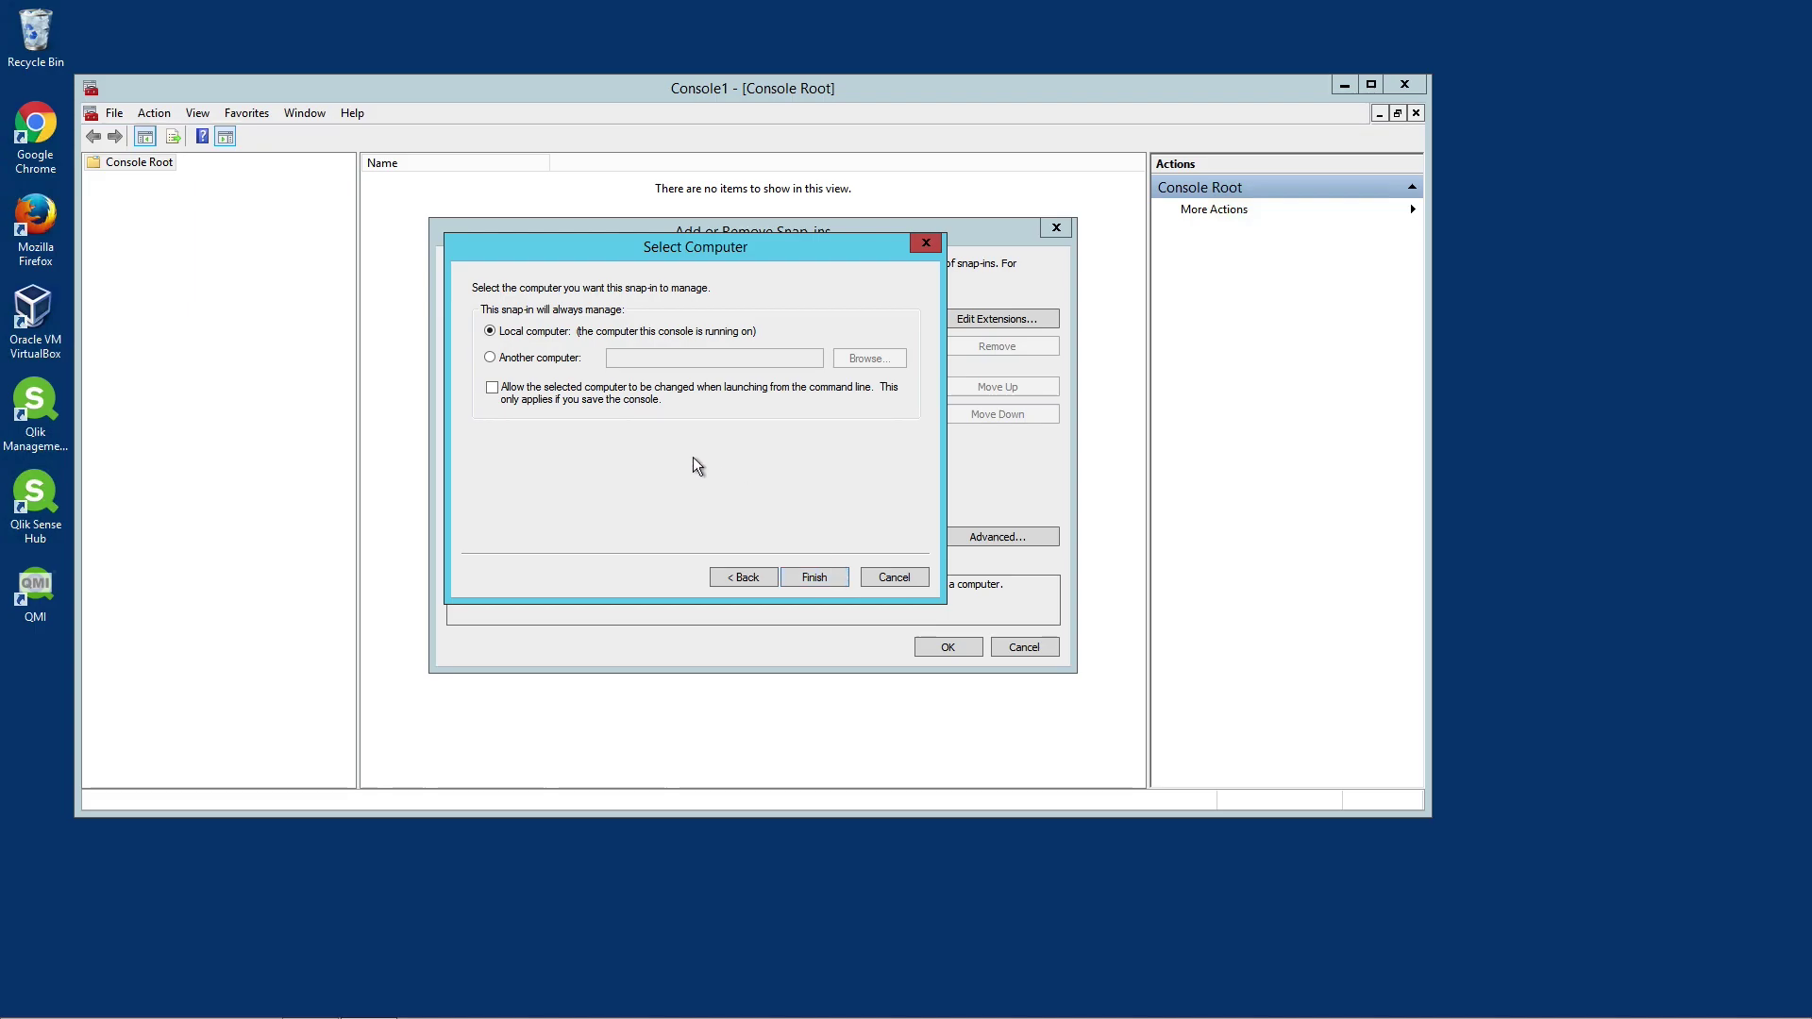
left_click(814, 576)
- Add a second Certificates snap-in for the current user account and apply both
left_click(510, 382)
double_click(493, 368)
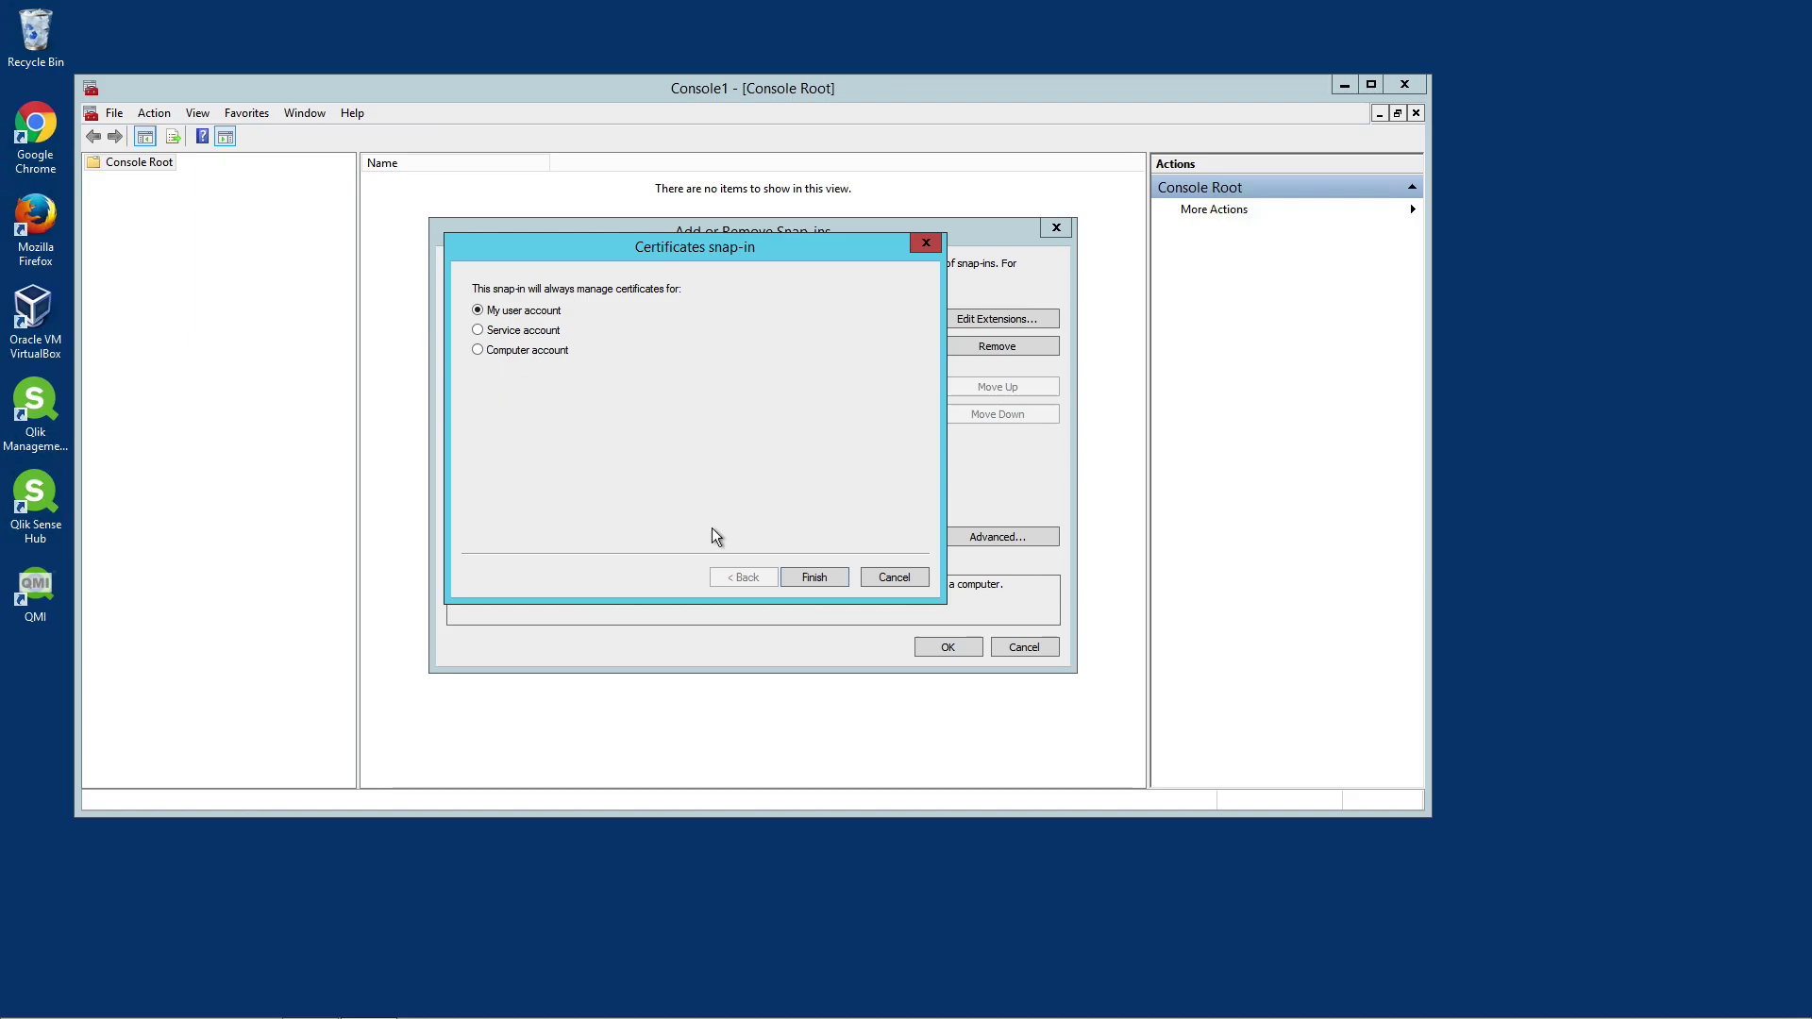
left_click(835, 578)
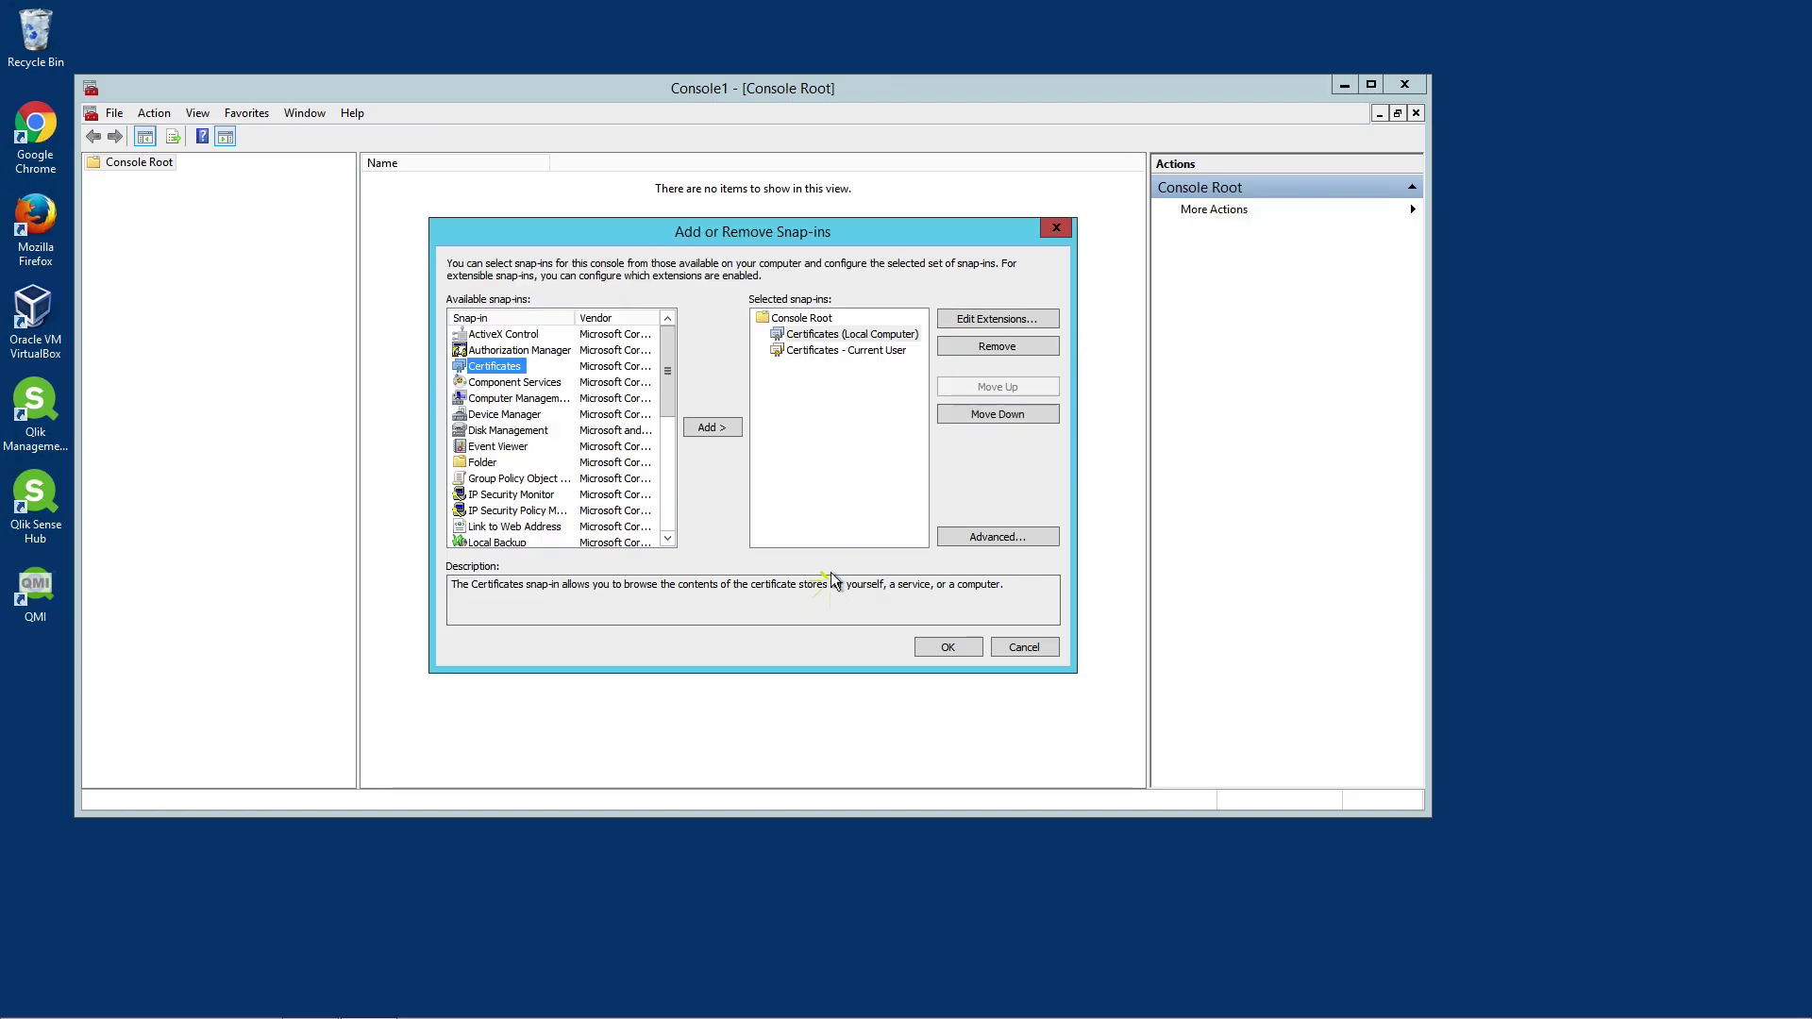
left_click(946, 650)
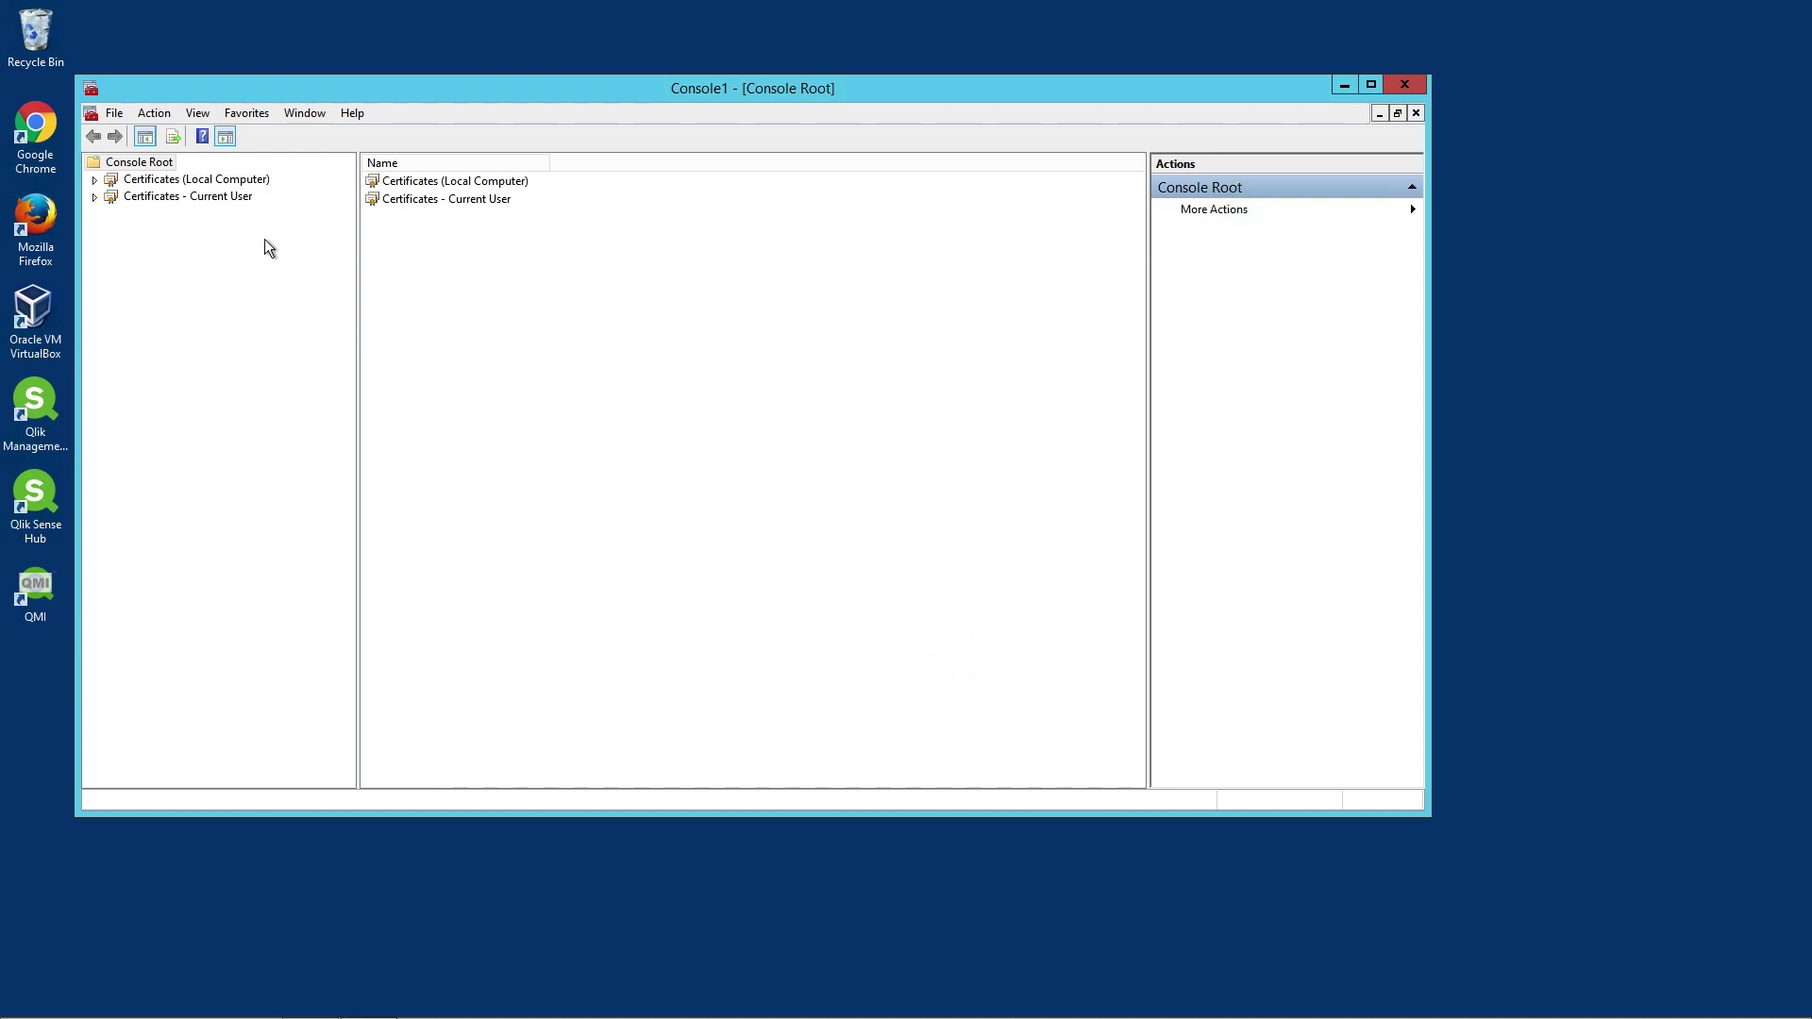
- Open Local Computer > Trusted Root Certification Authorities > Certificates and select the Qlik root CA
left_click(96, 181)
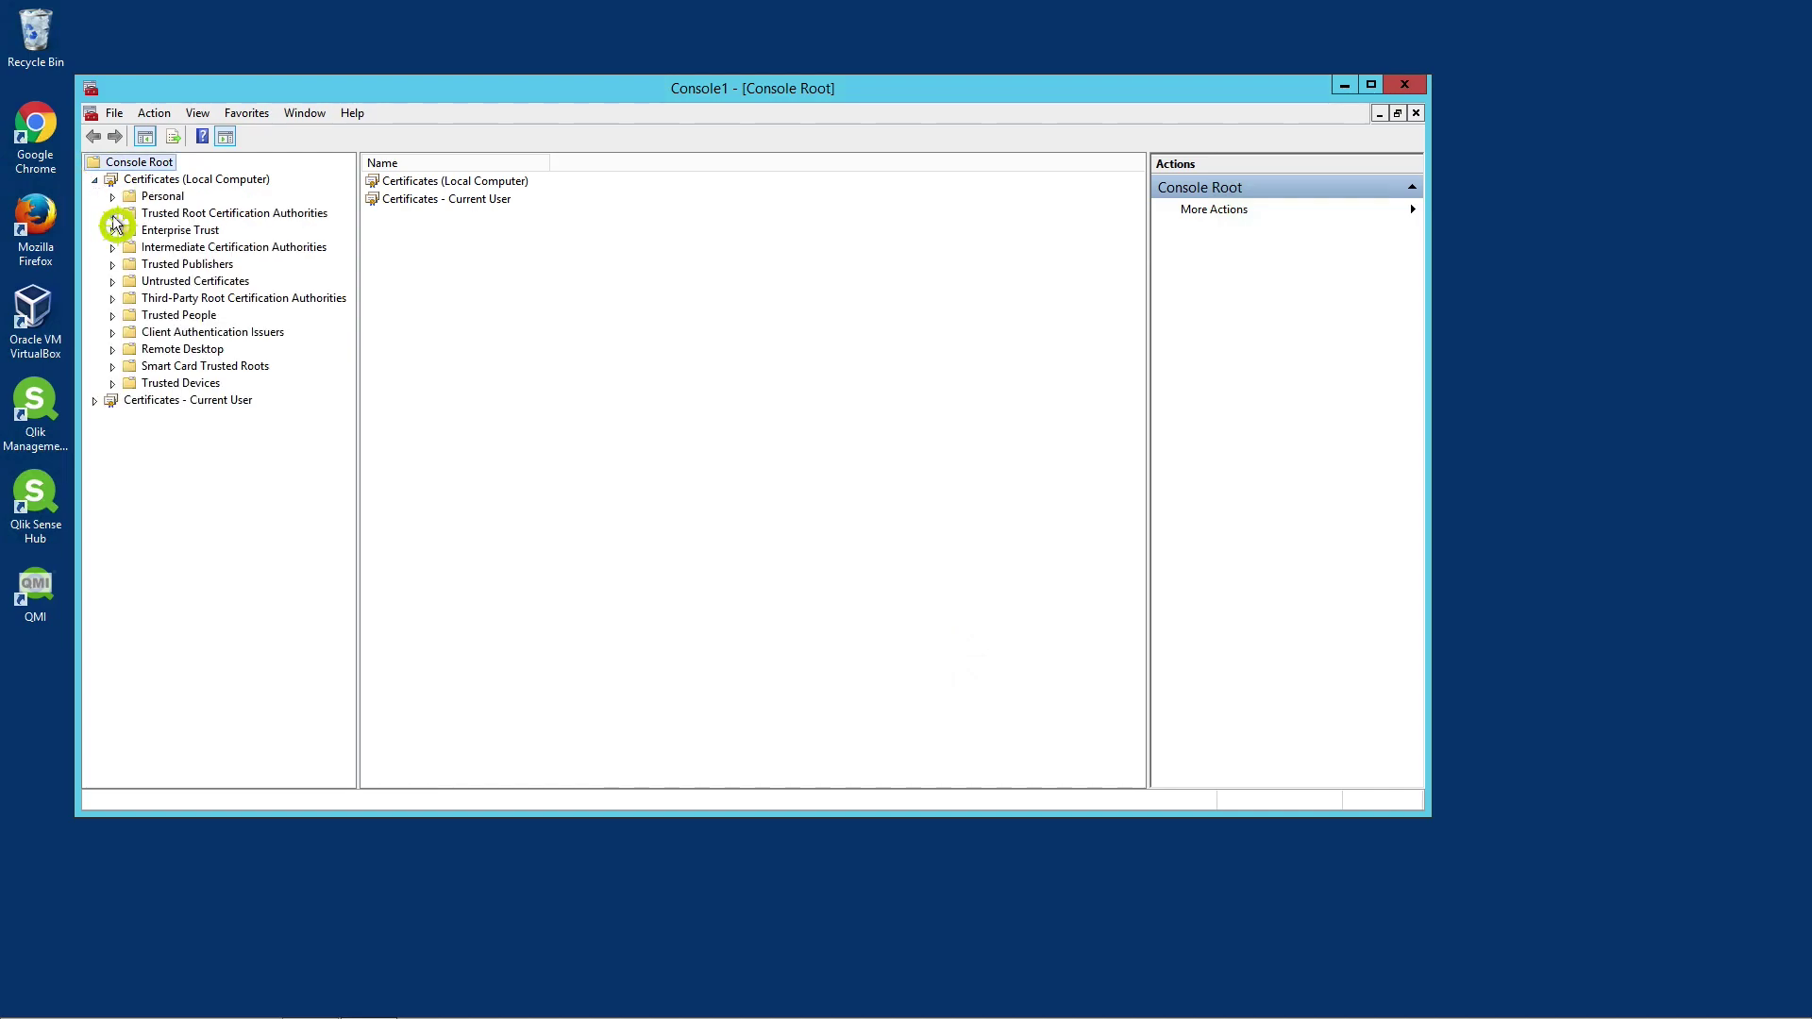
left_click(112, 215)
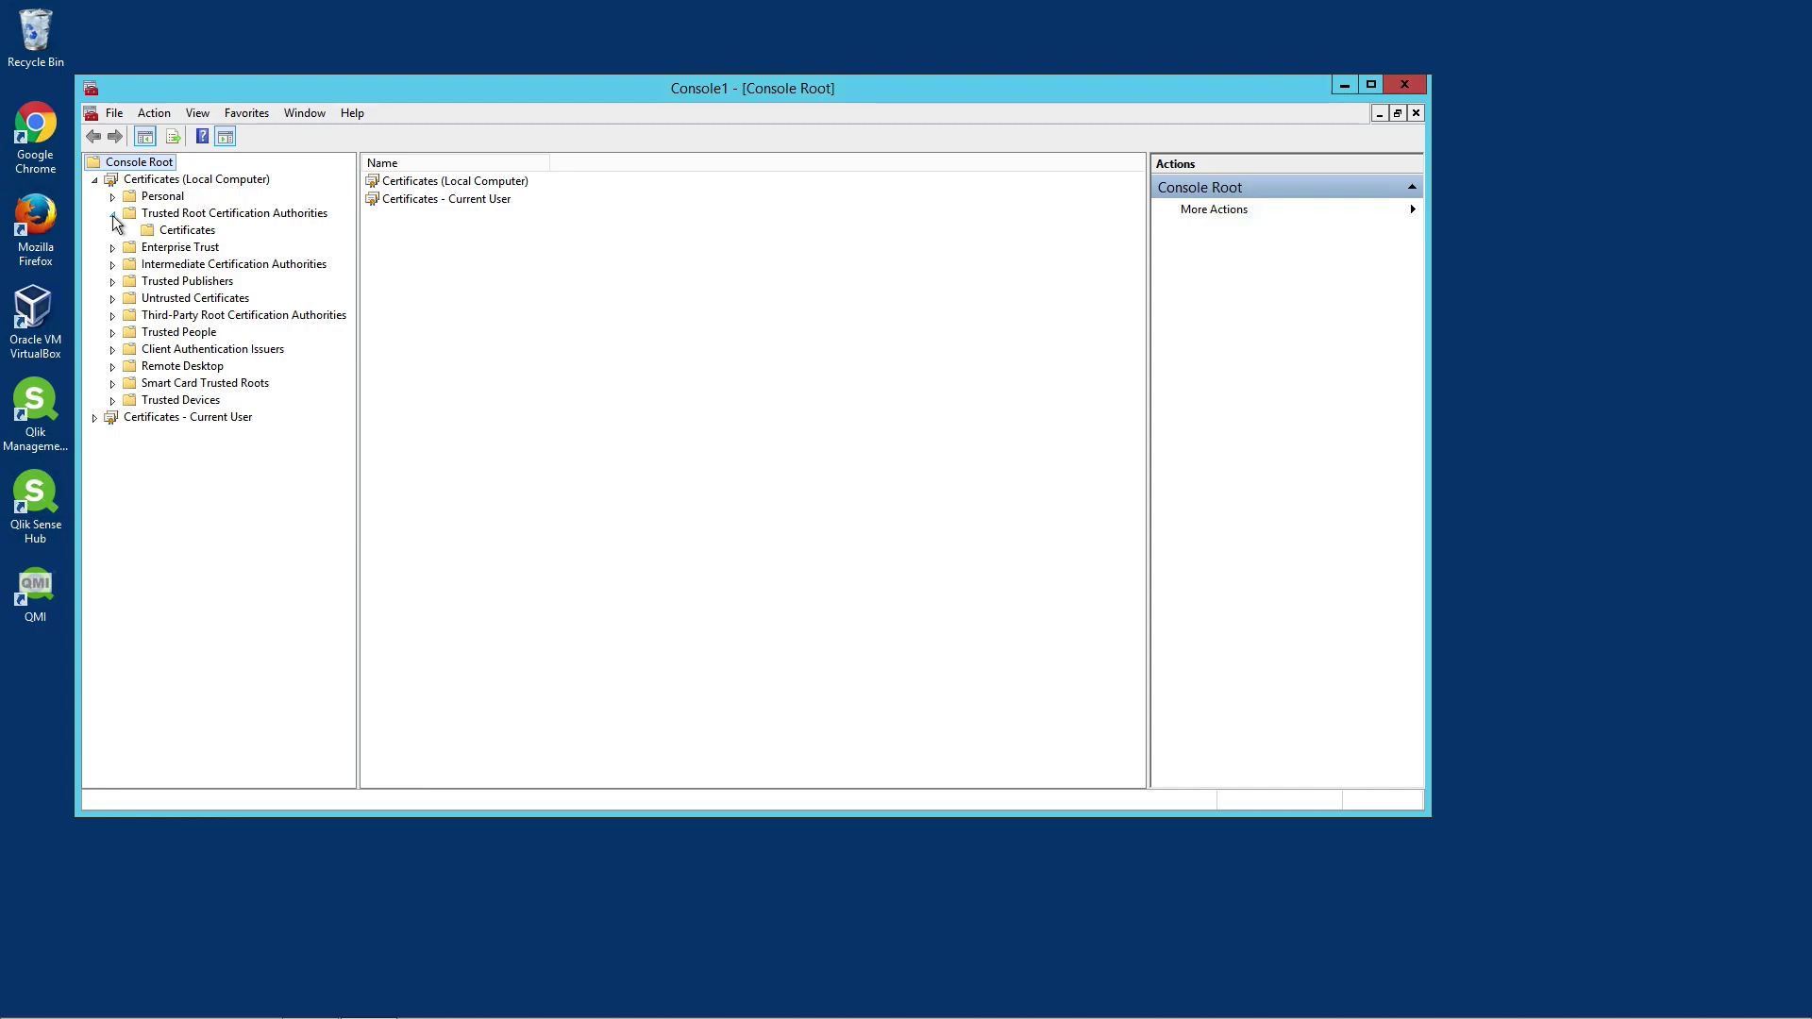
left_click(151, 231)
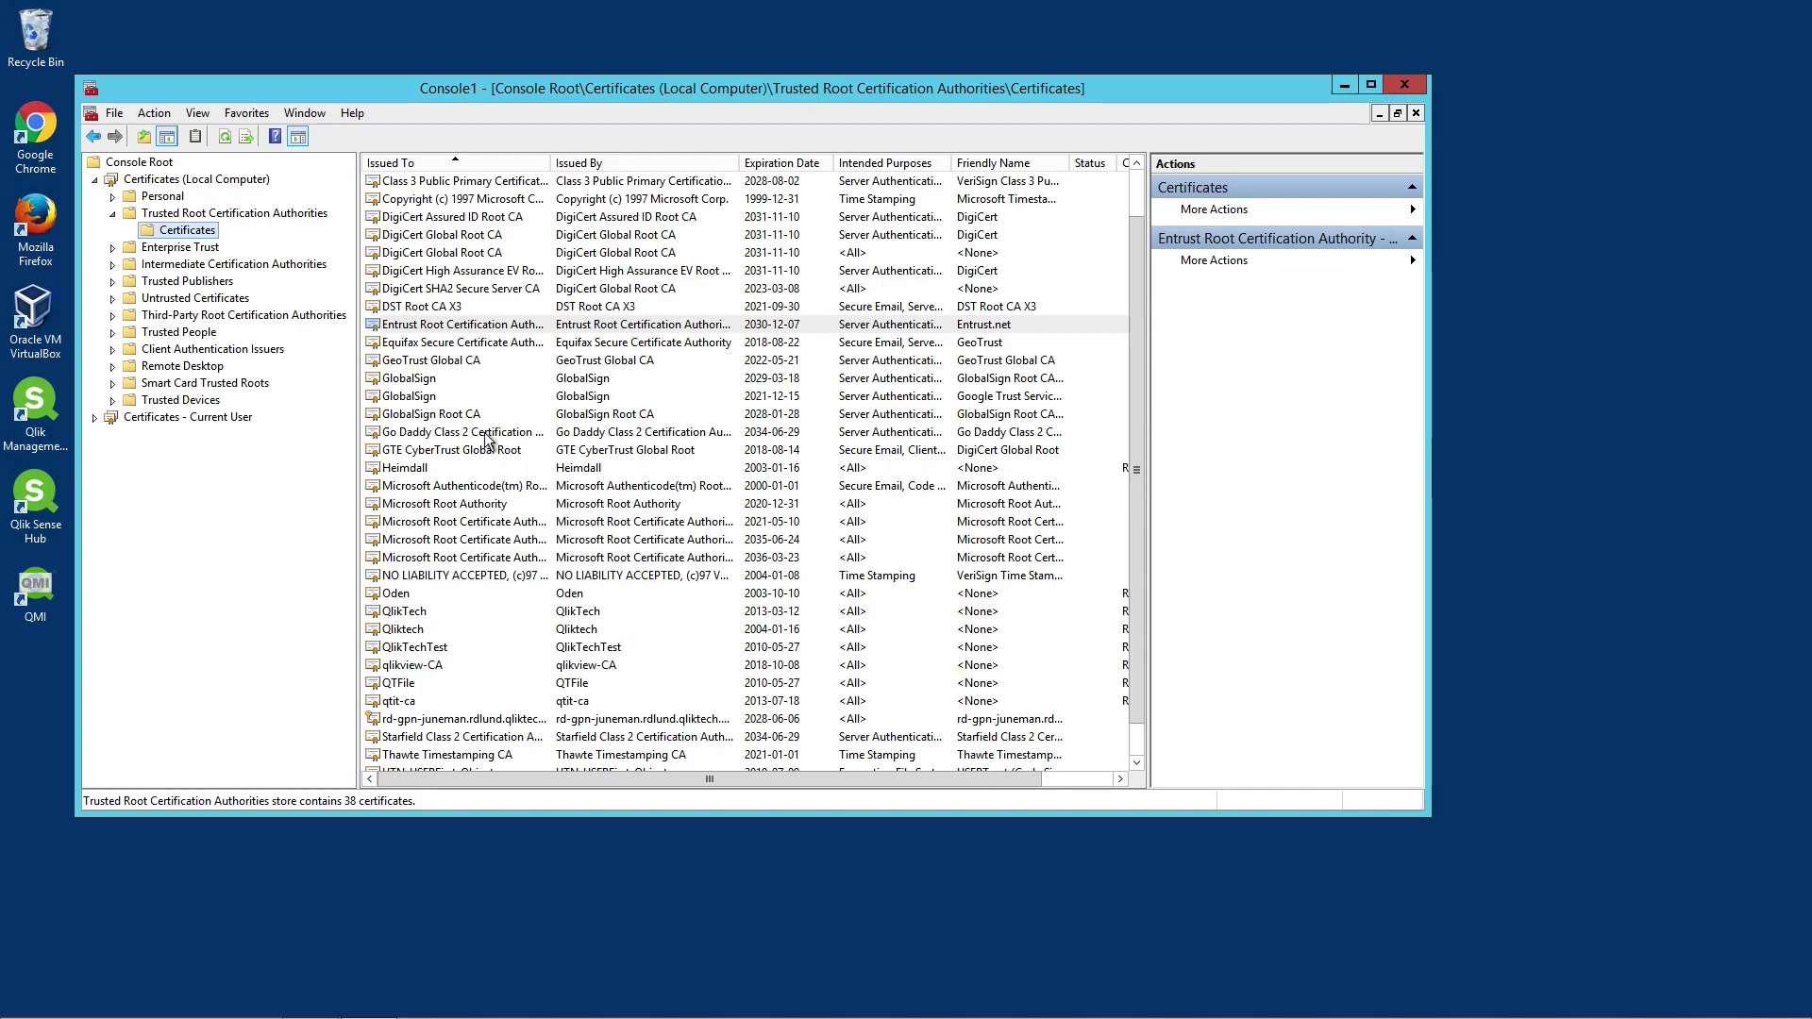
left_click(449, 719)
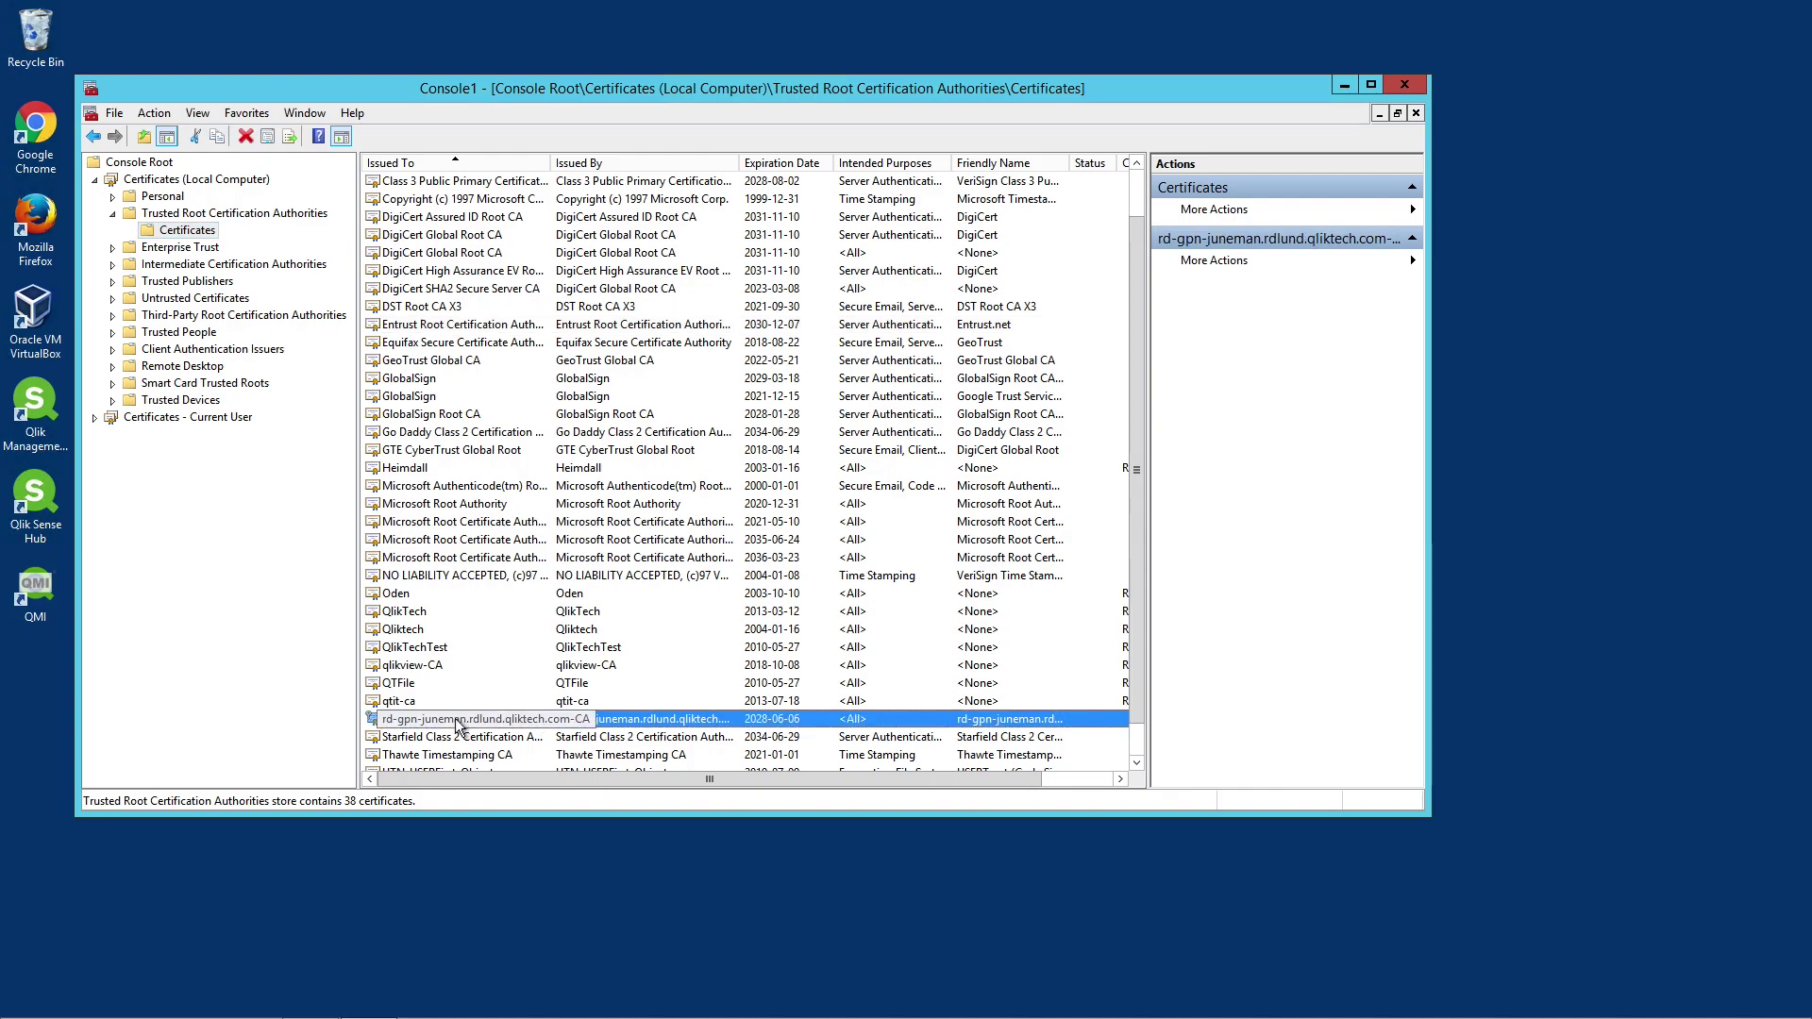
- Start exporting the Qlik root CA certificate with its private key as PFX
right_click(459, 724)
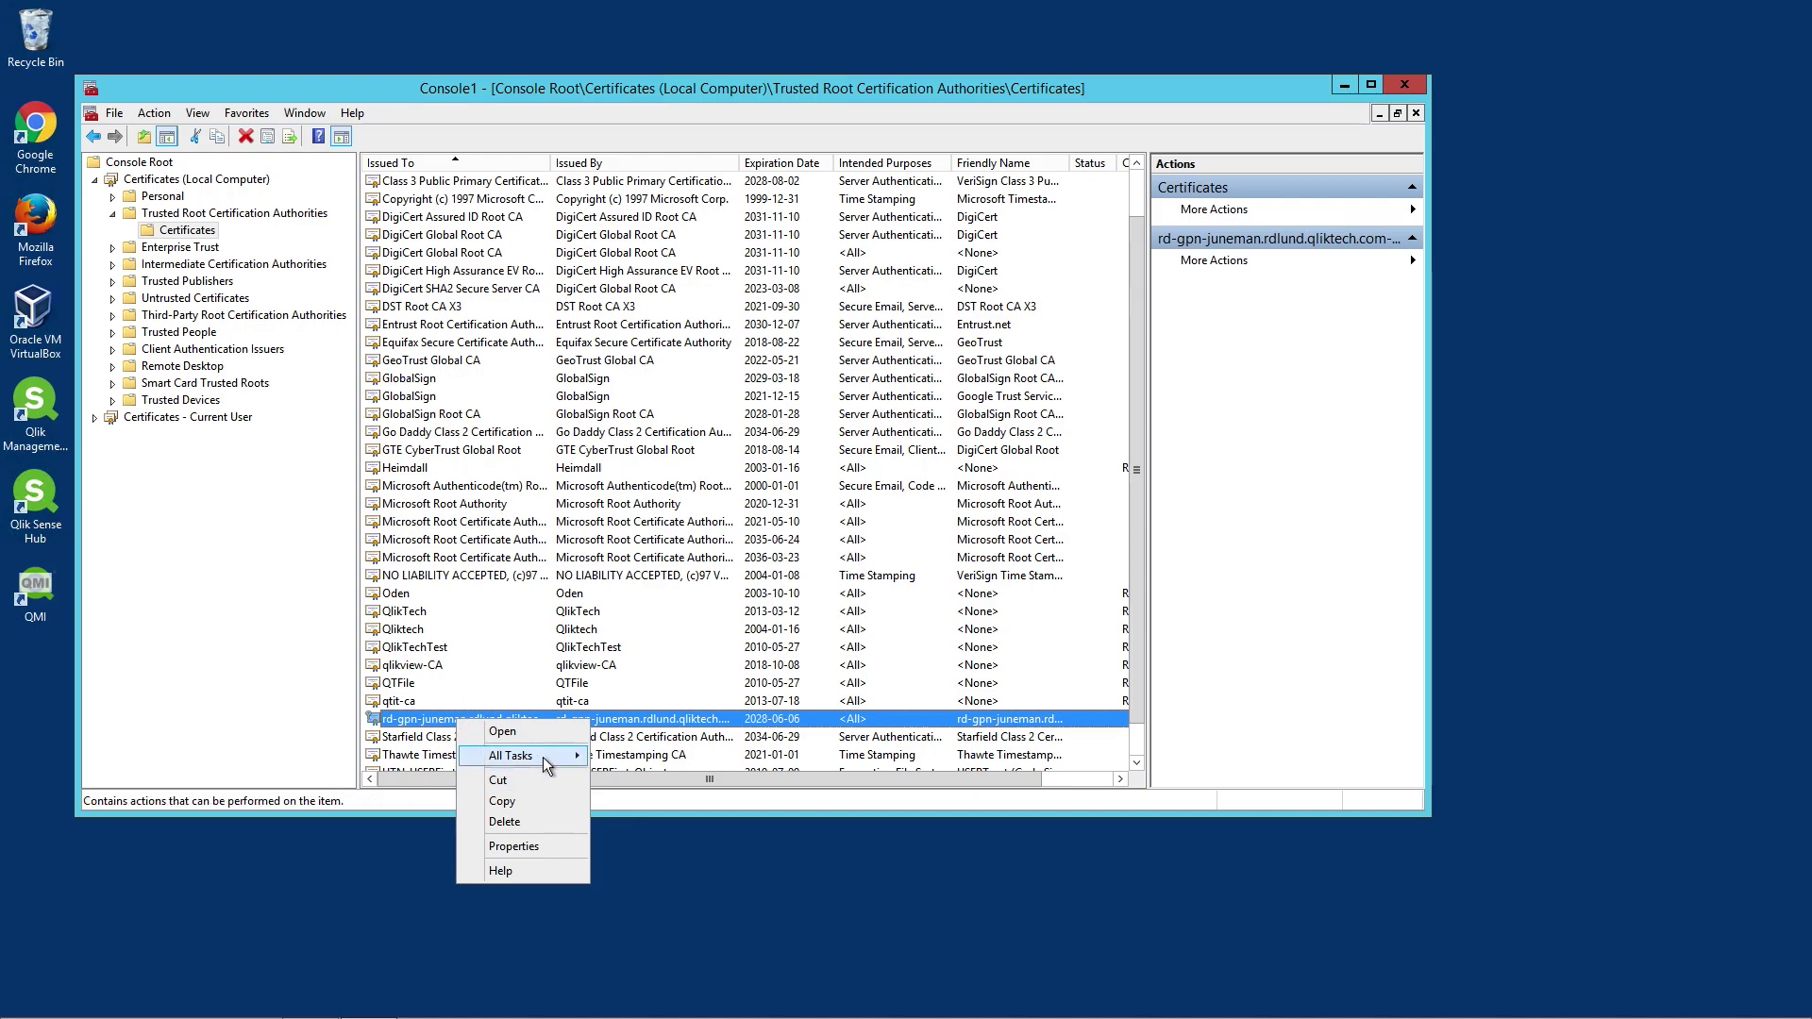
mouse_move(542, 757)
left_click(638, 781)
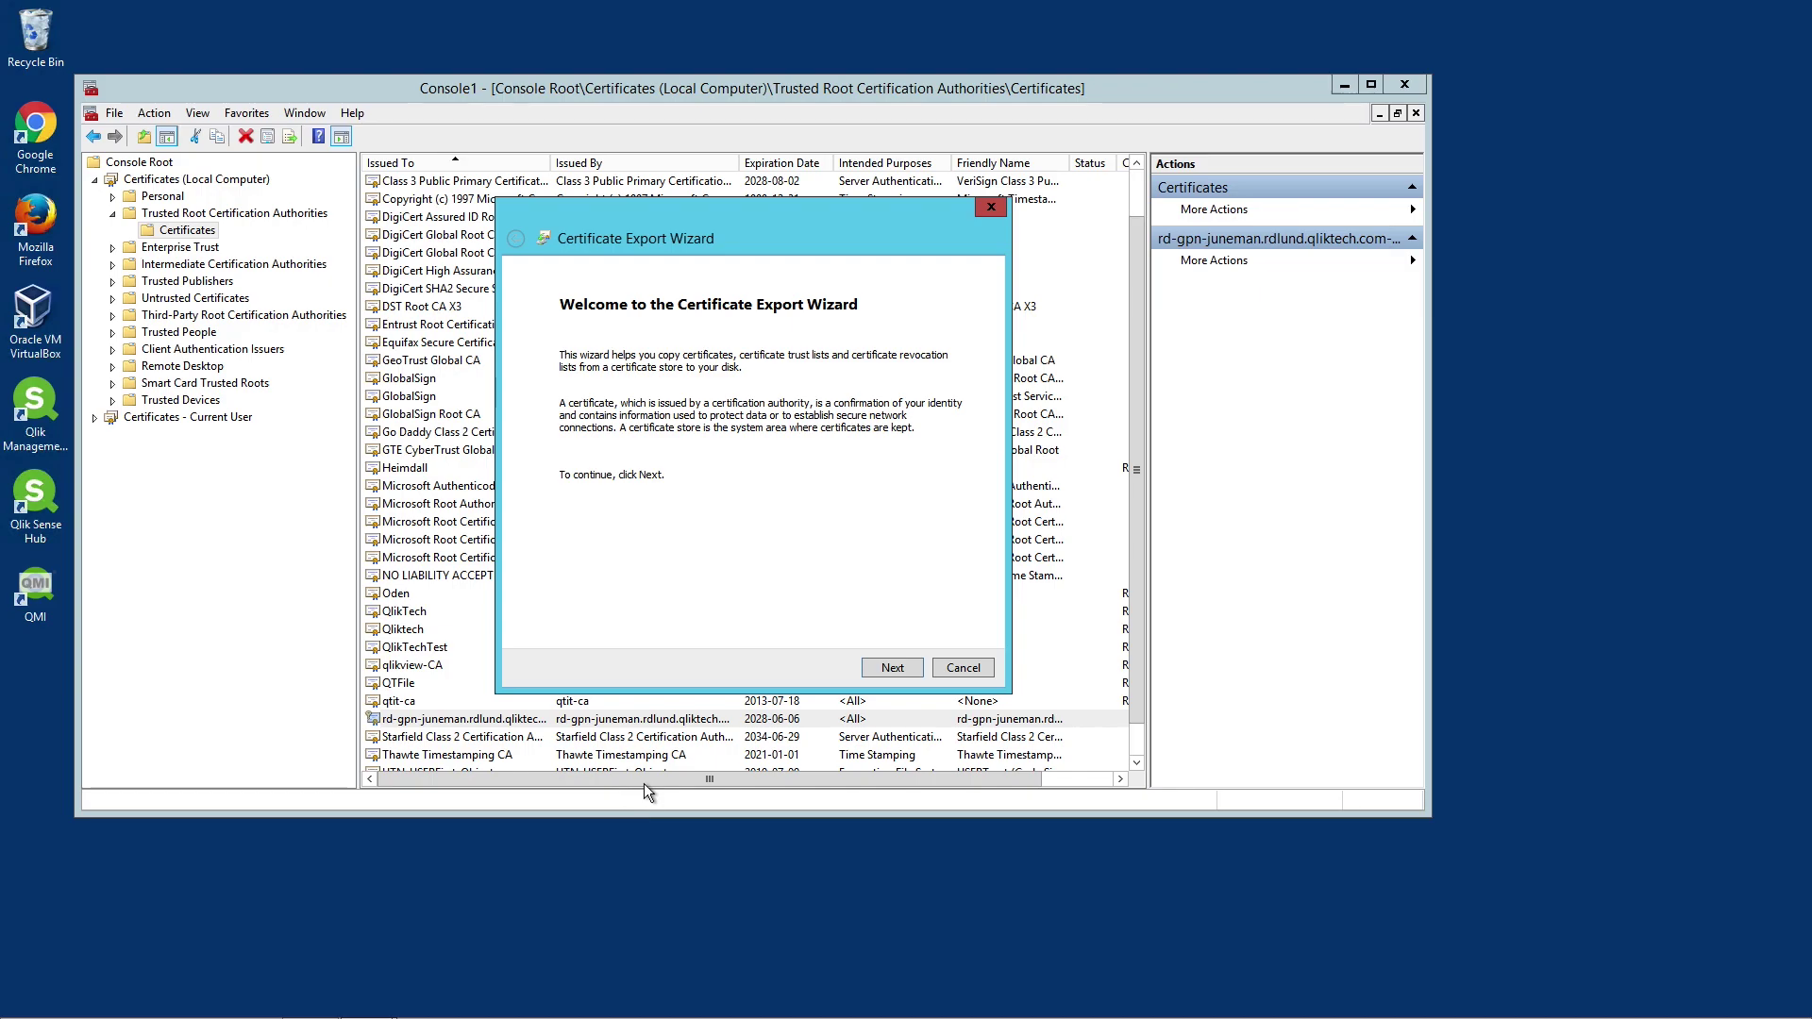
left_click(892, 668)
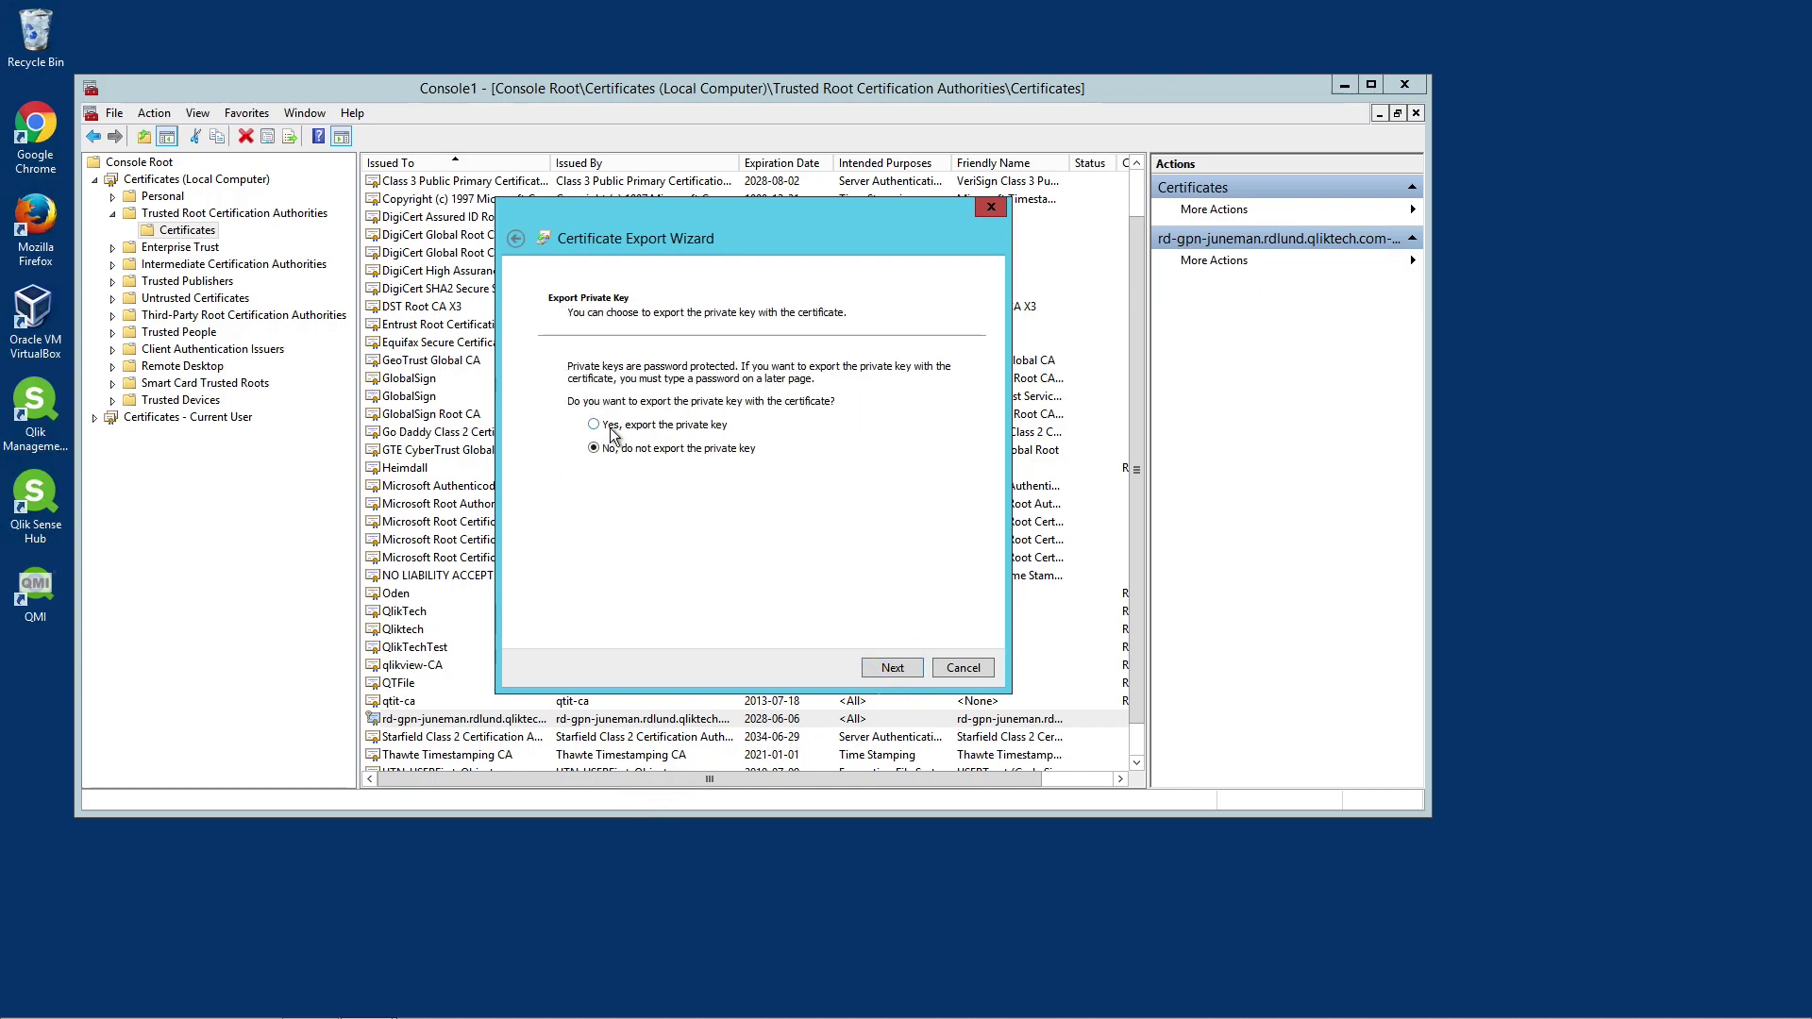
left_click(595, 425)
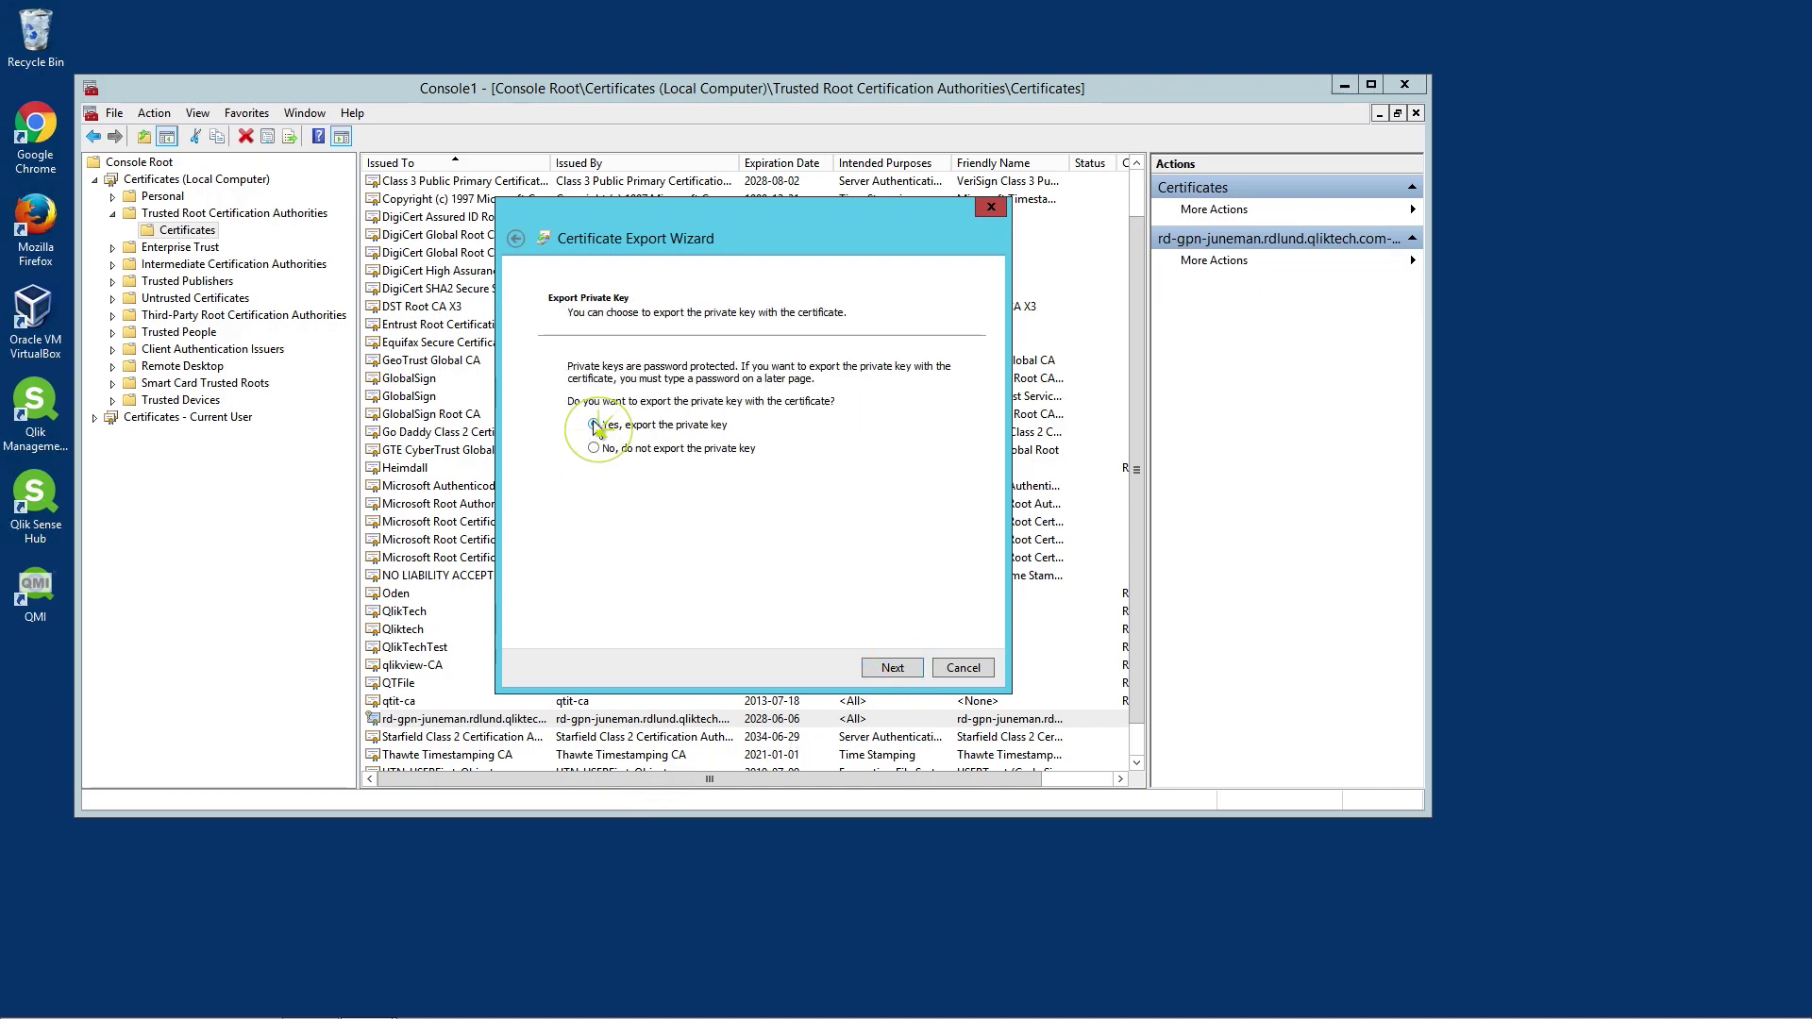
left_click(892, 667)
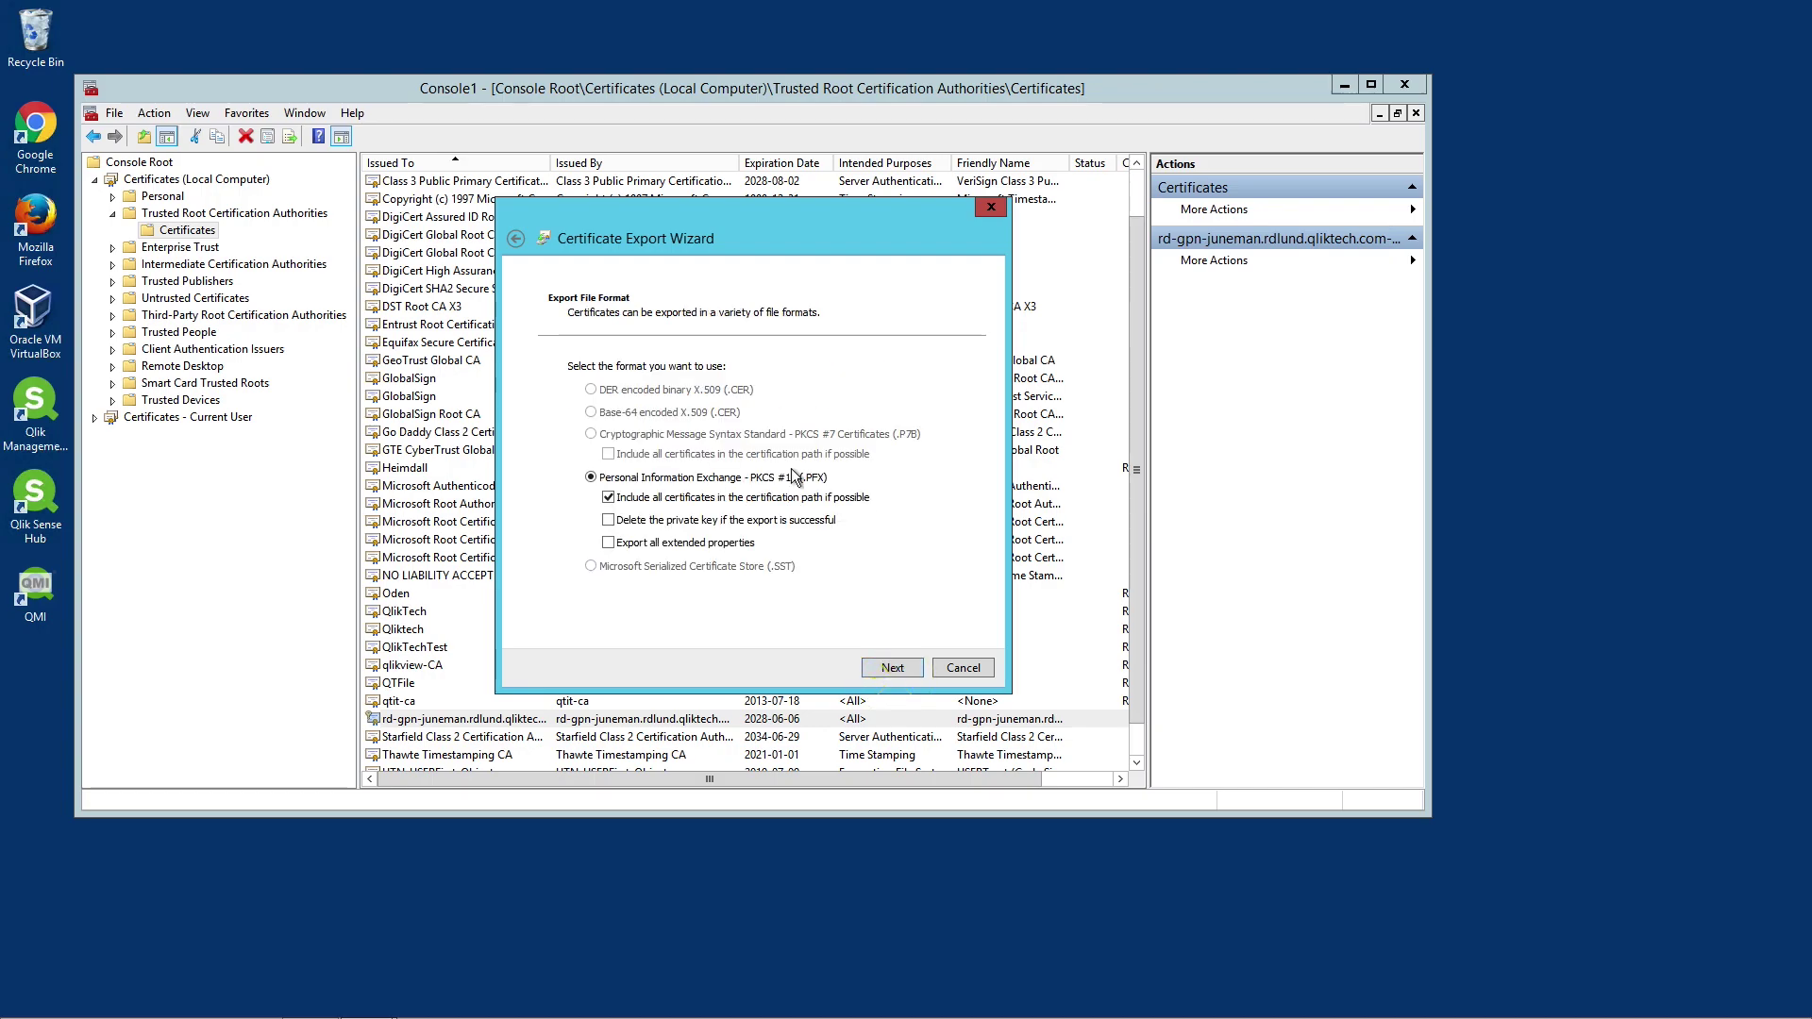
left_click(609, 544)
left_click(910, 668)
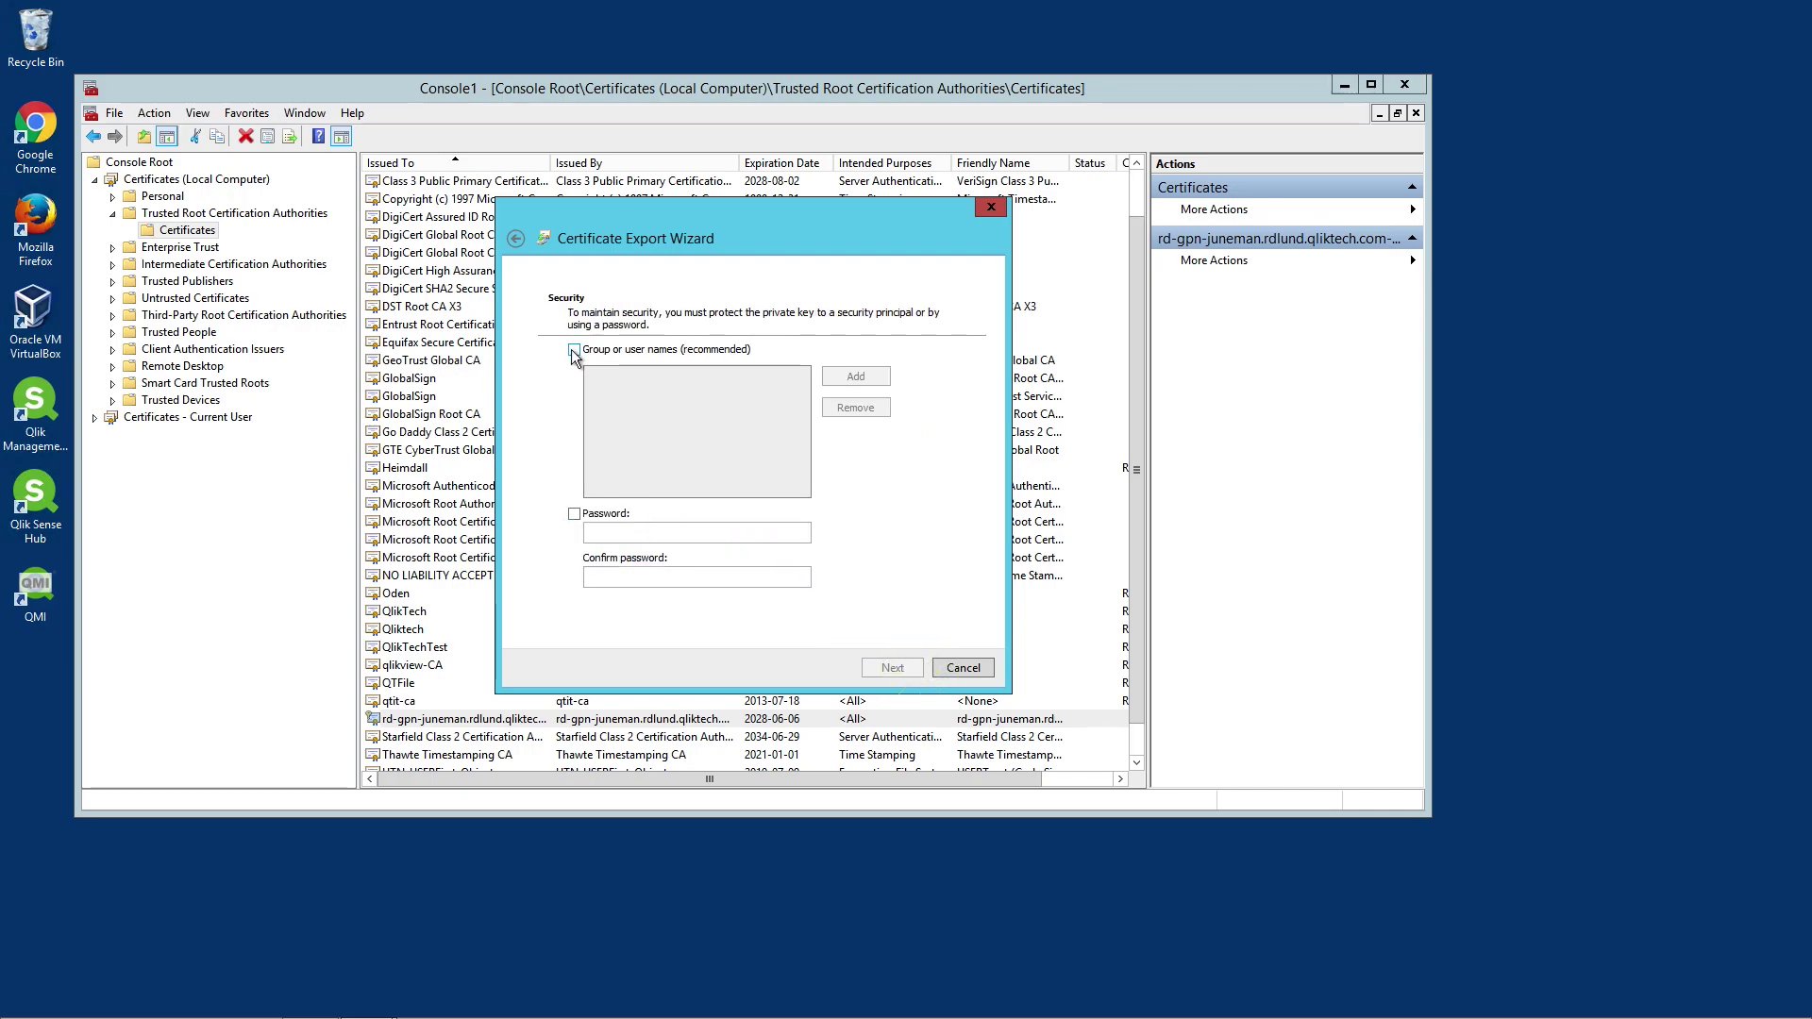
- Protect the exported key with group or user names and a confirmed password
left_click(574, 349)
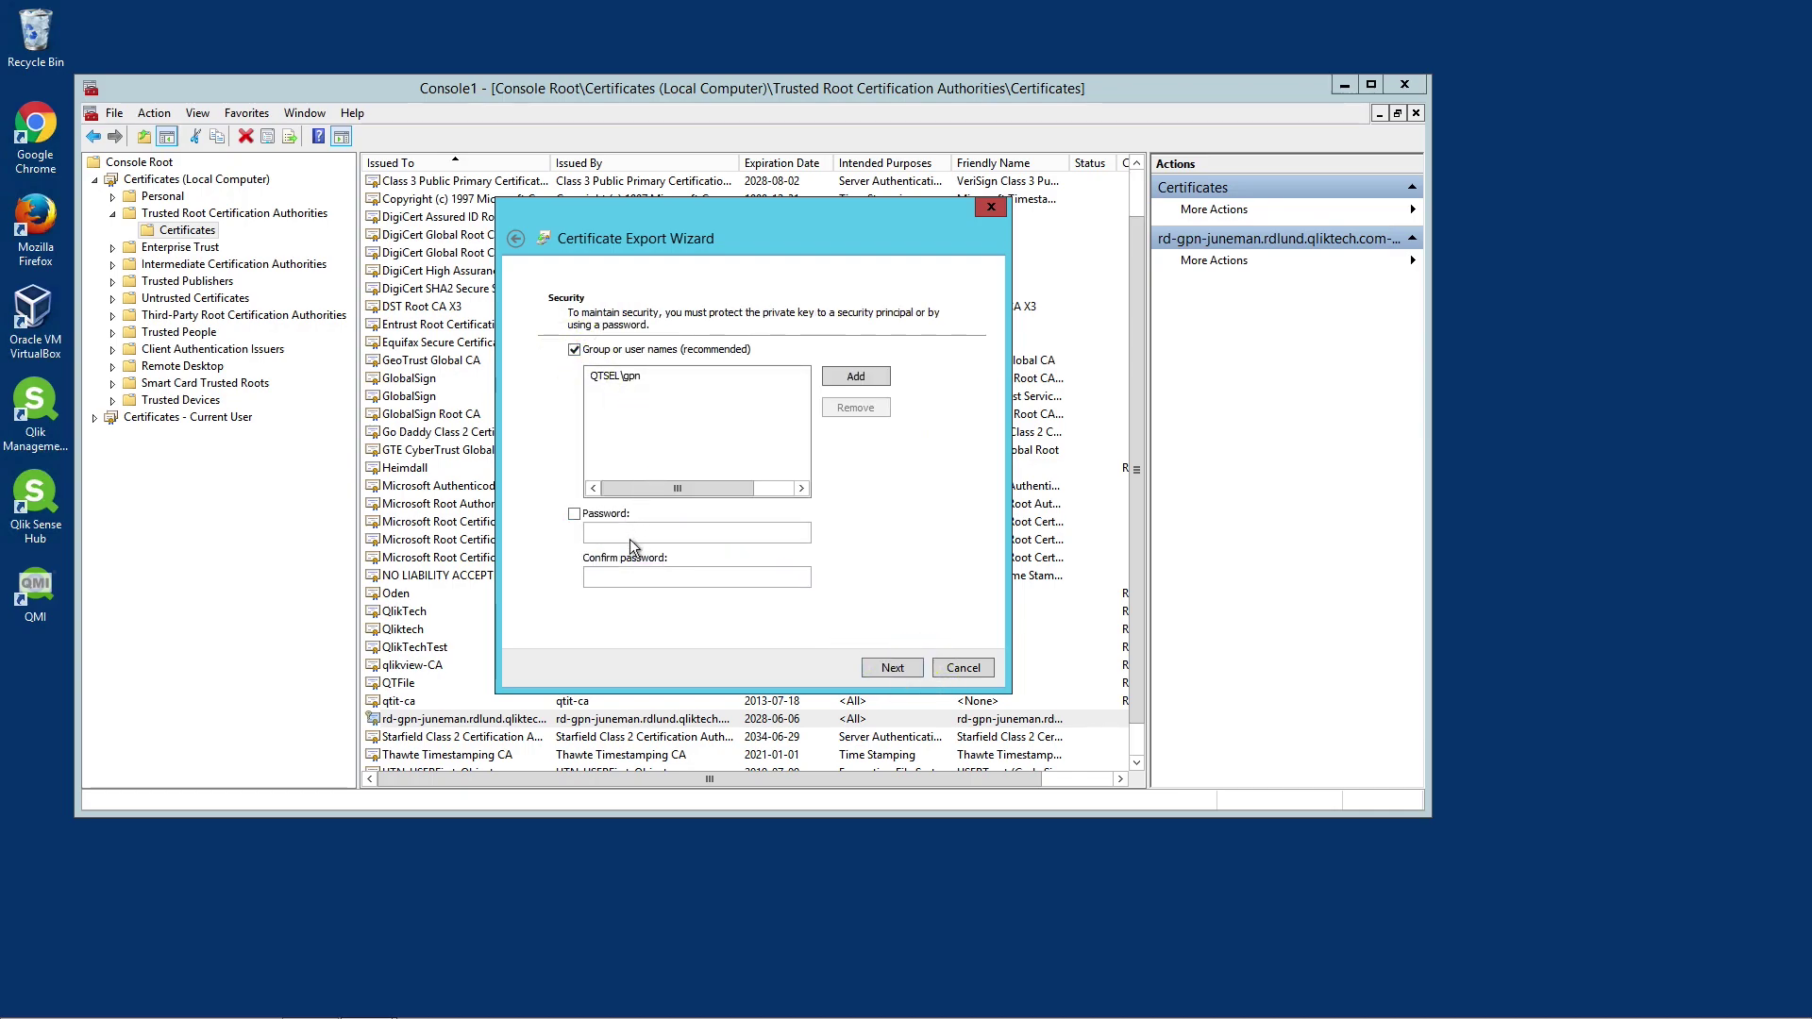
left_click(574, 514)
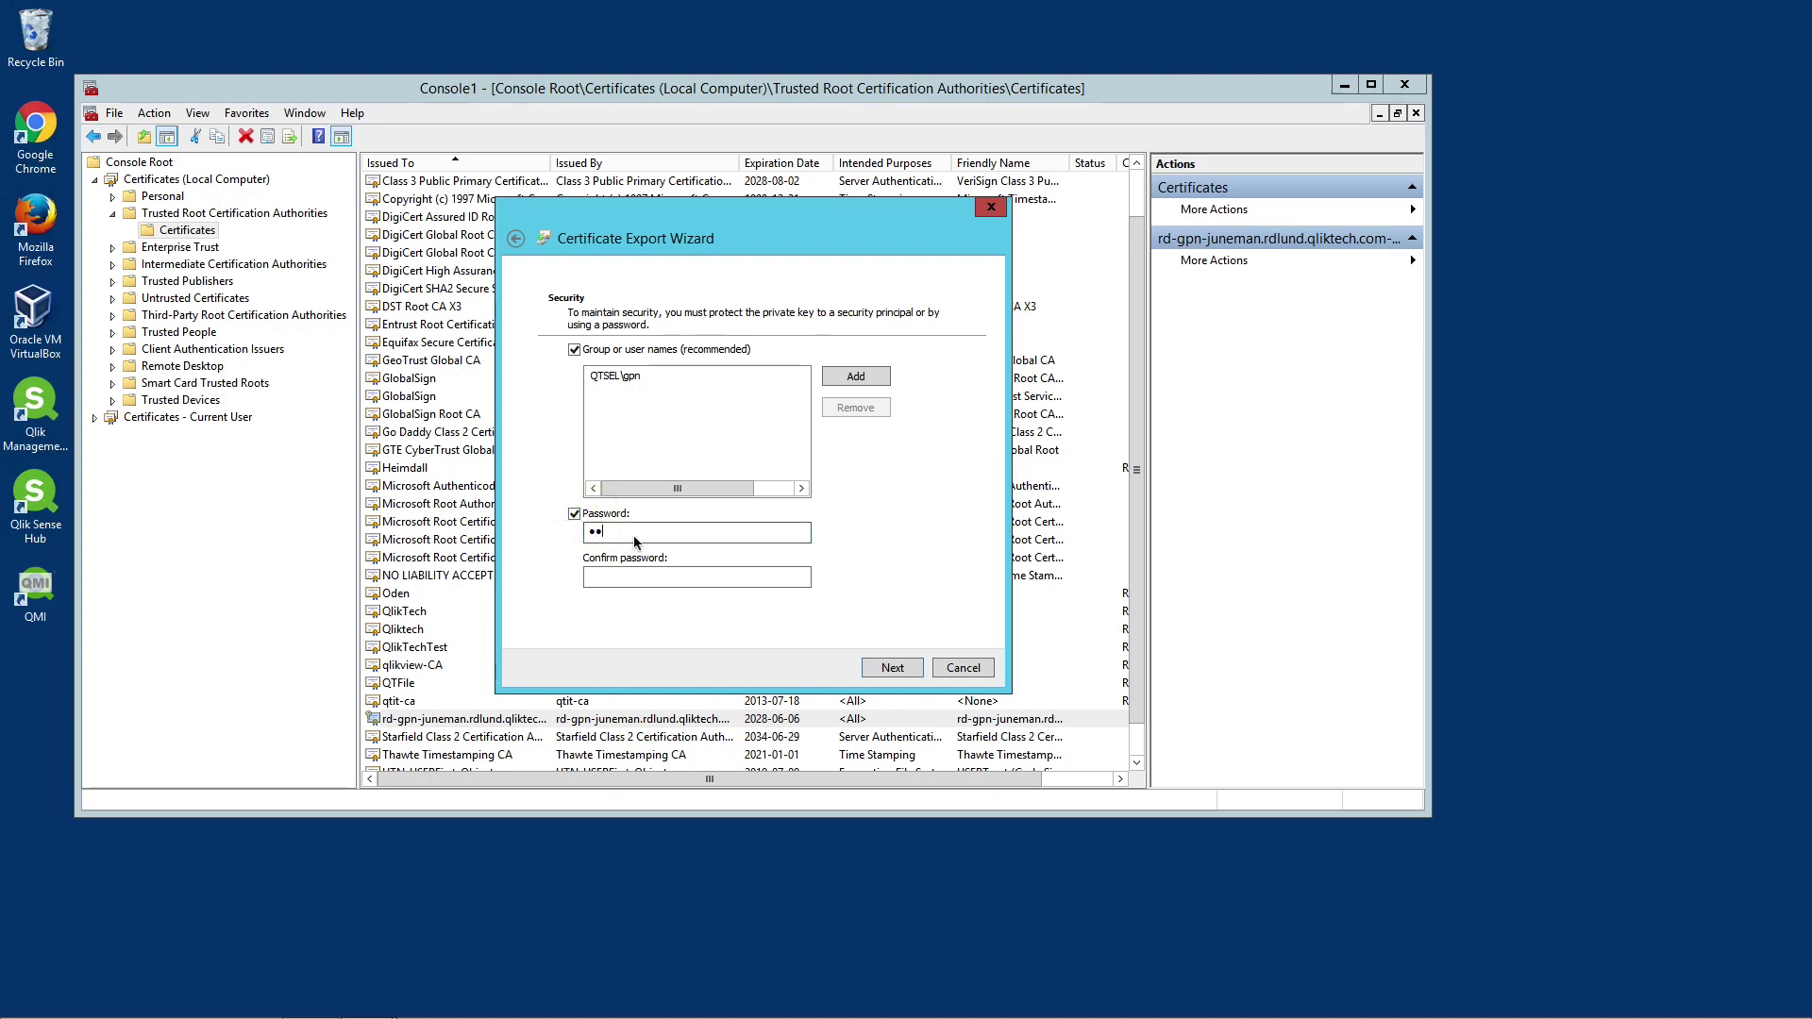
type("••••••••••")
key("Tab")
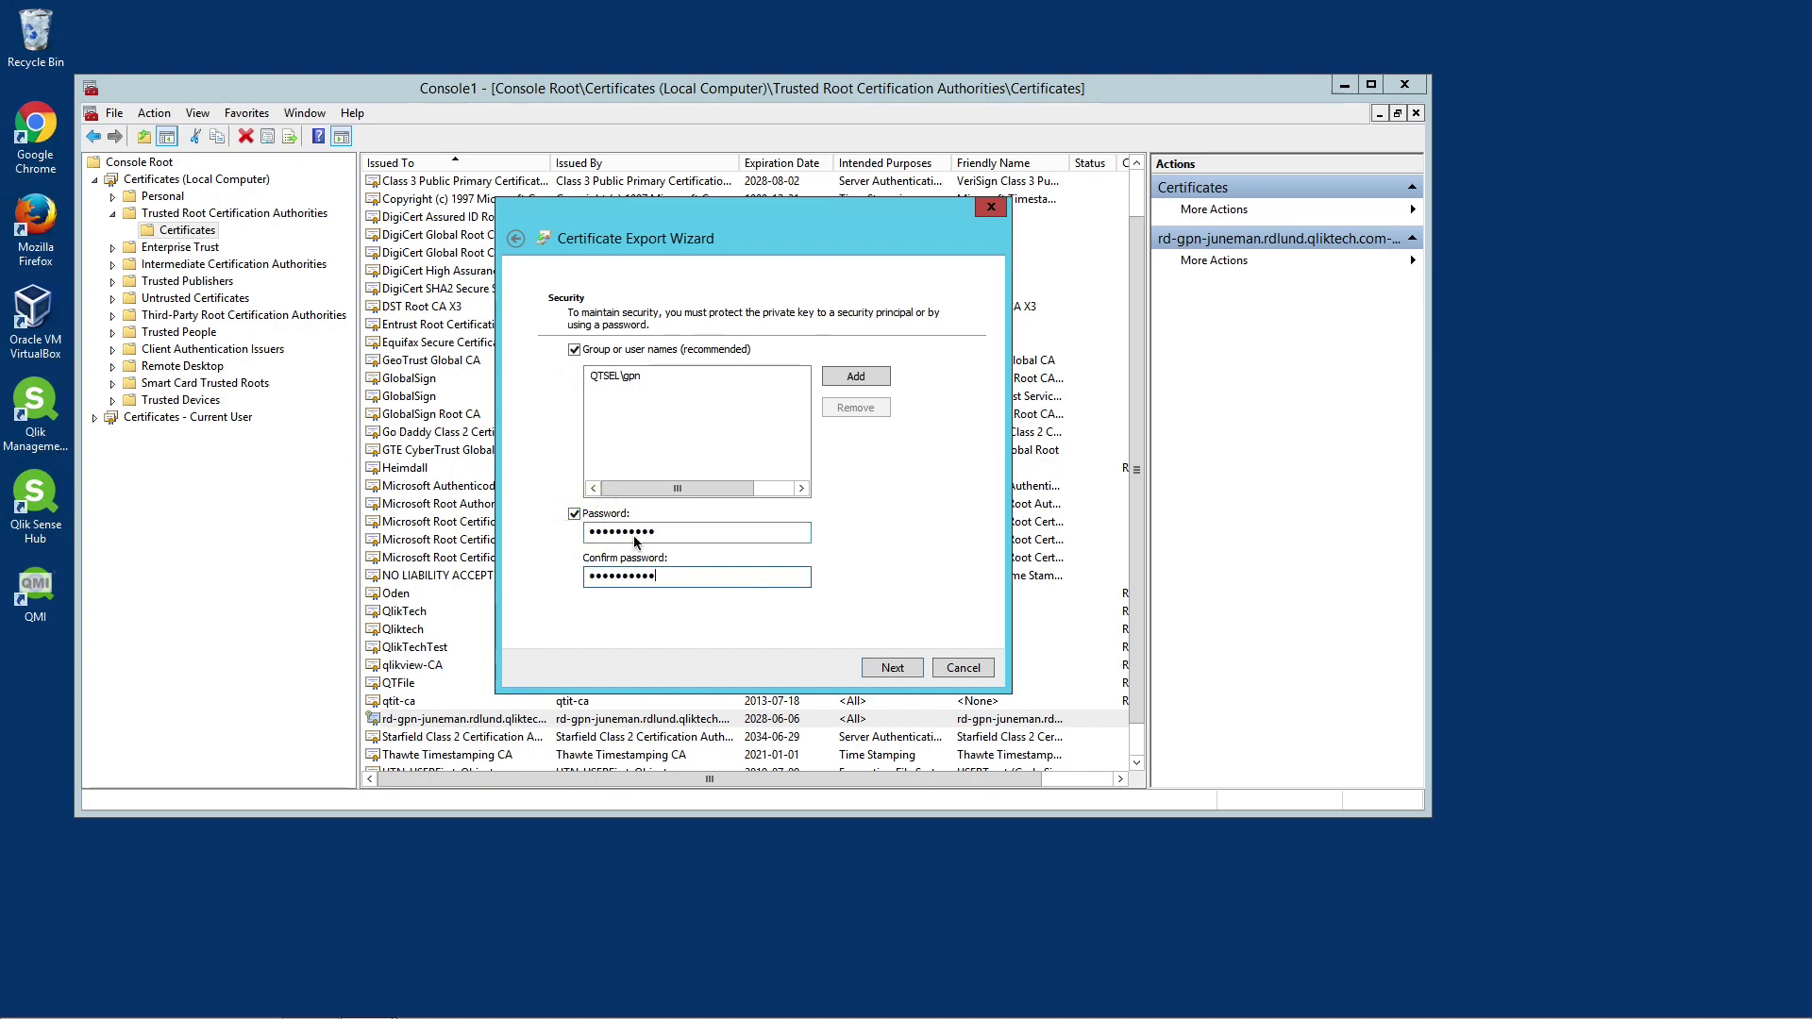
left_click(890, 666)
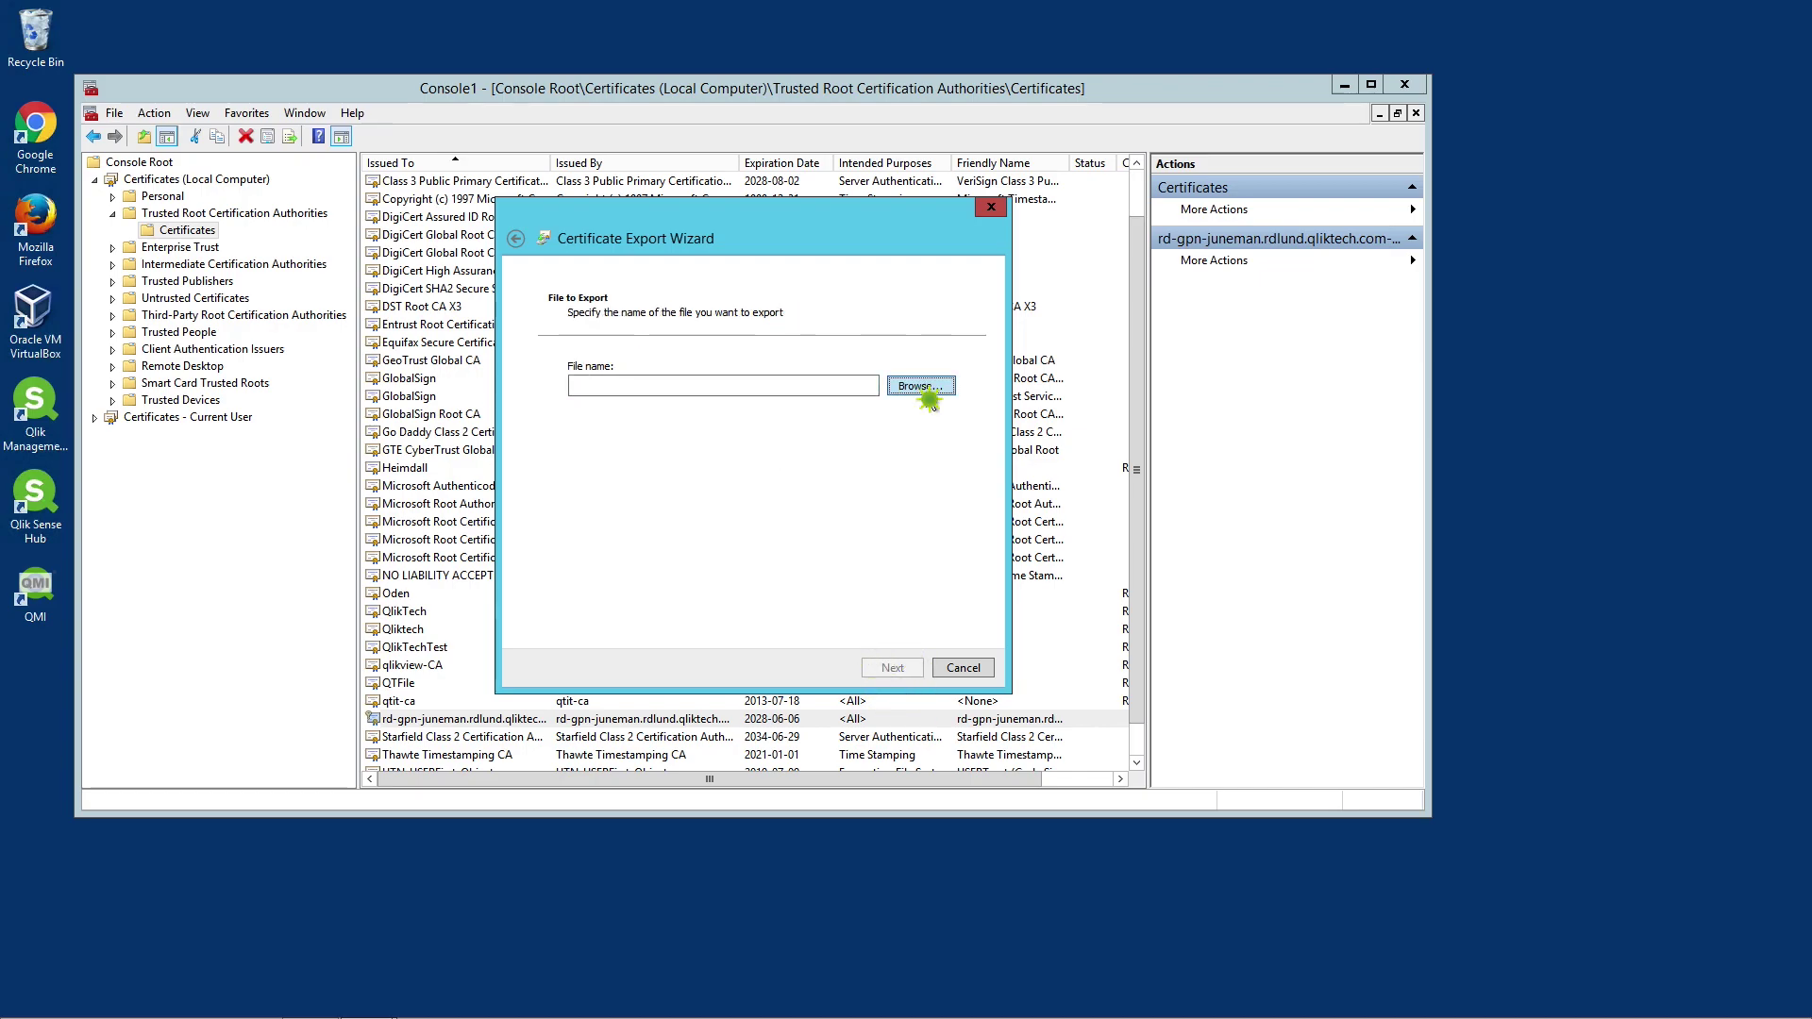
- Save the export as QlikSense_certificates.pfx on the Desktop and finish the wizard
left_click(925, 389)
type("QlikSense_cer")
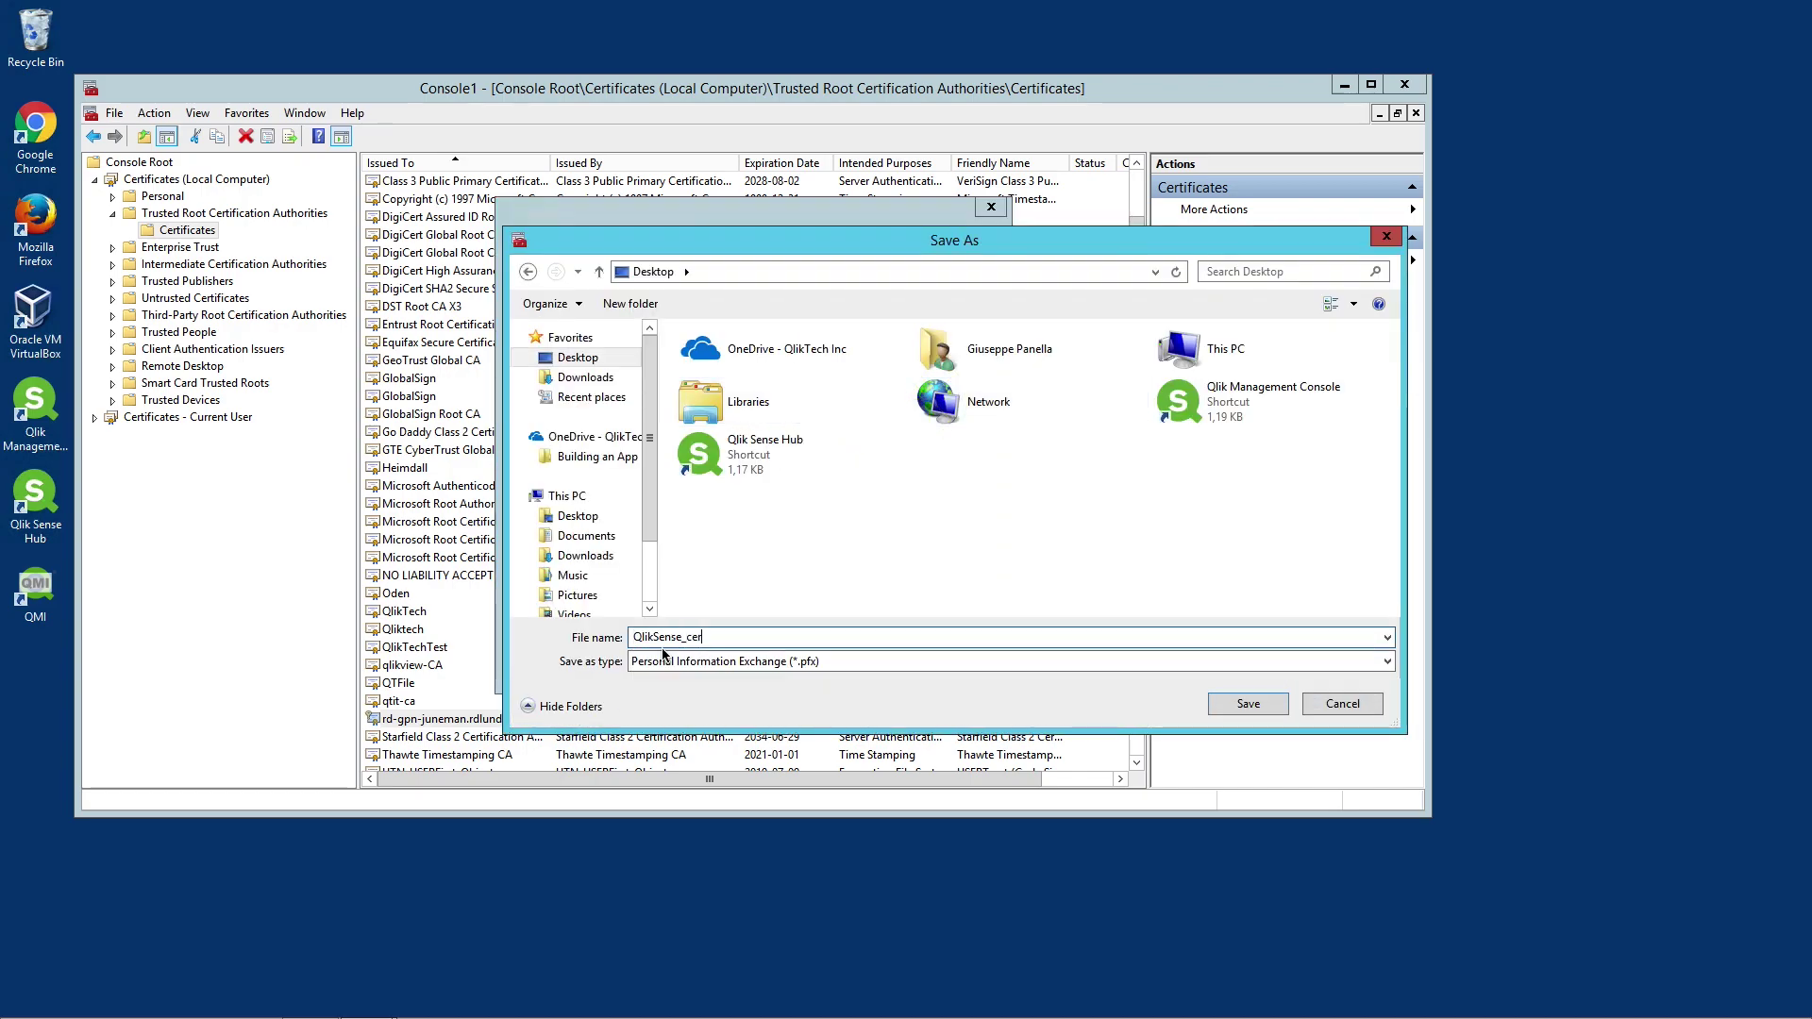
type("tificates")
left_click(1248, 704)
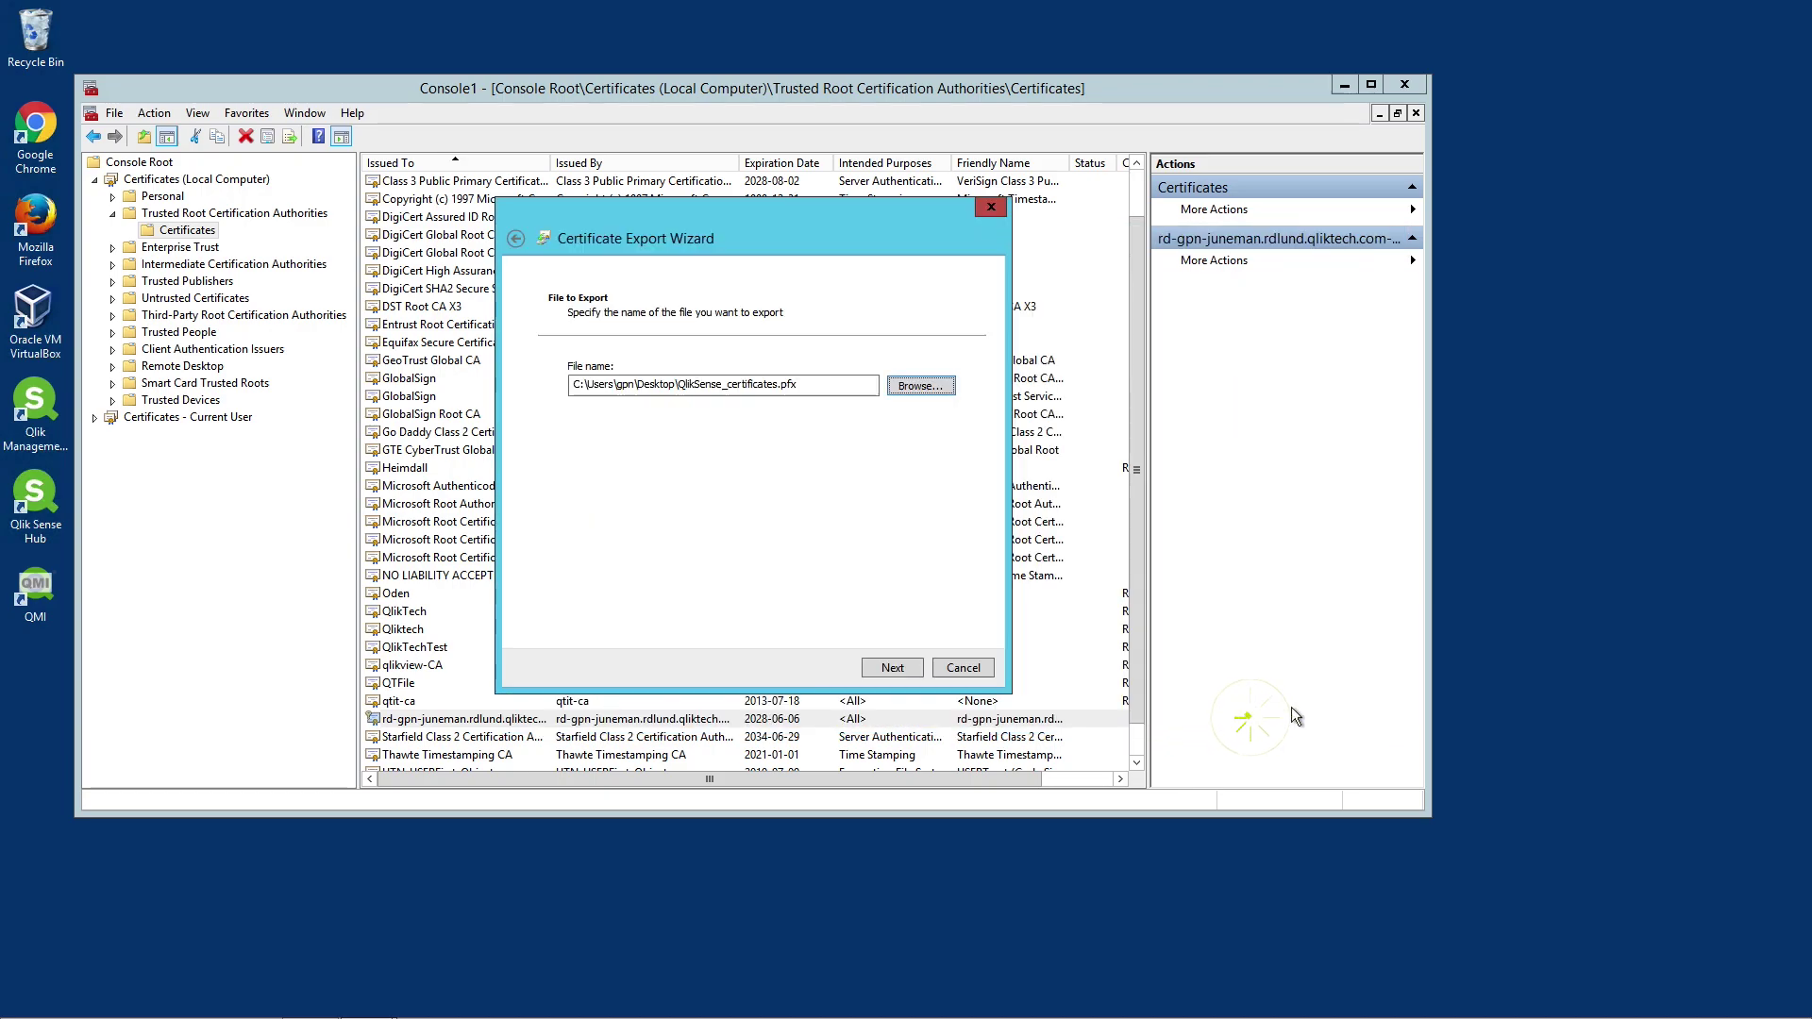
left_click(892, 668)
left_click(887, 669)
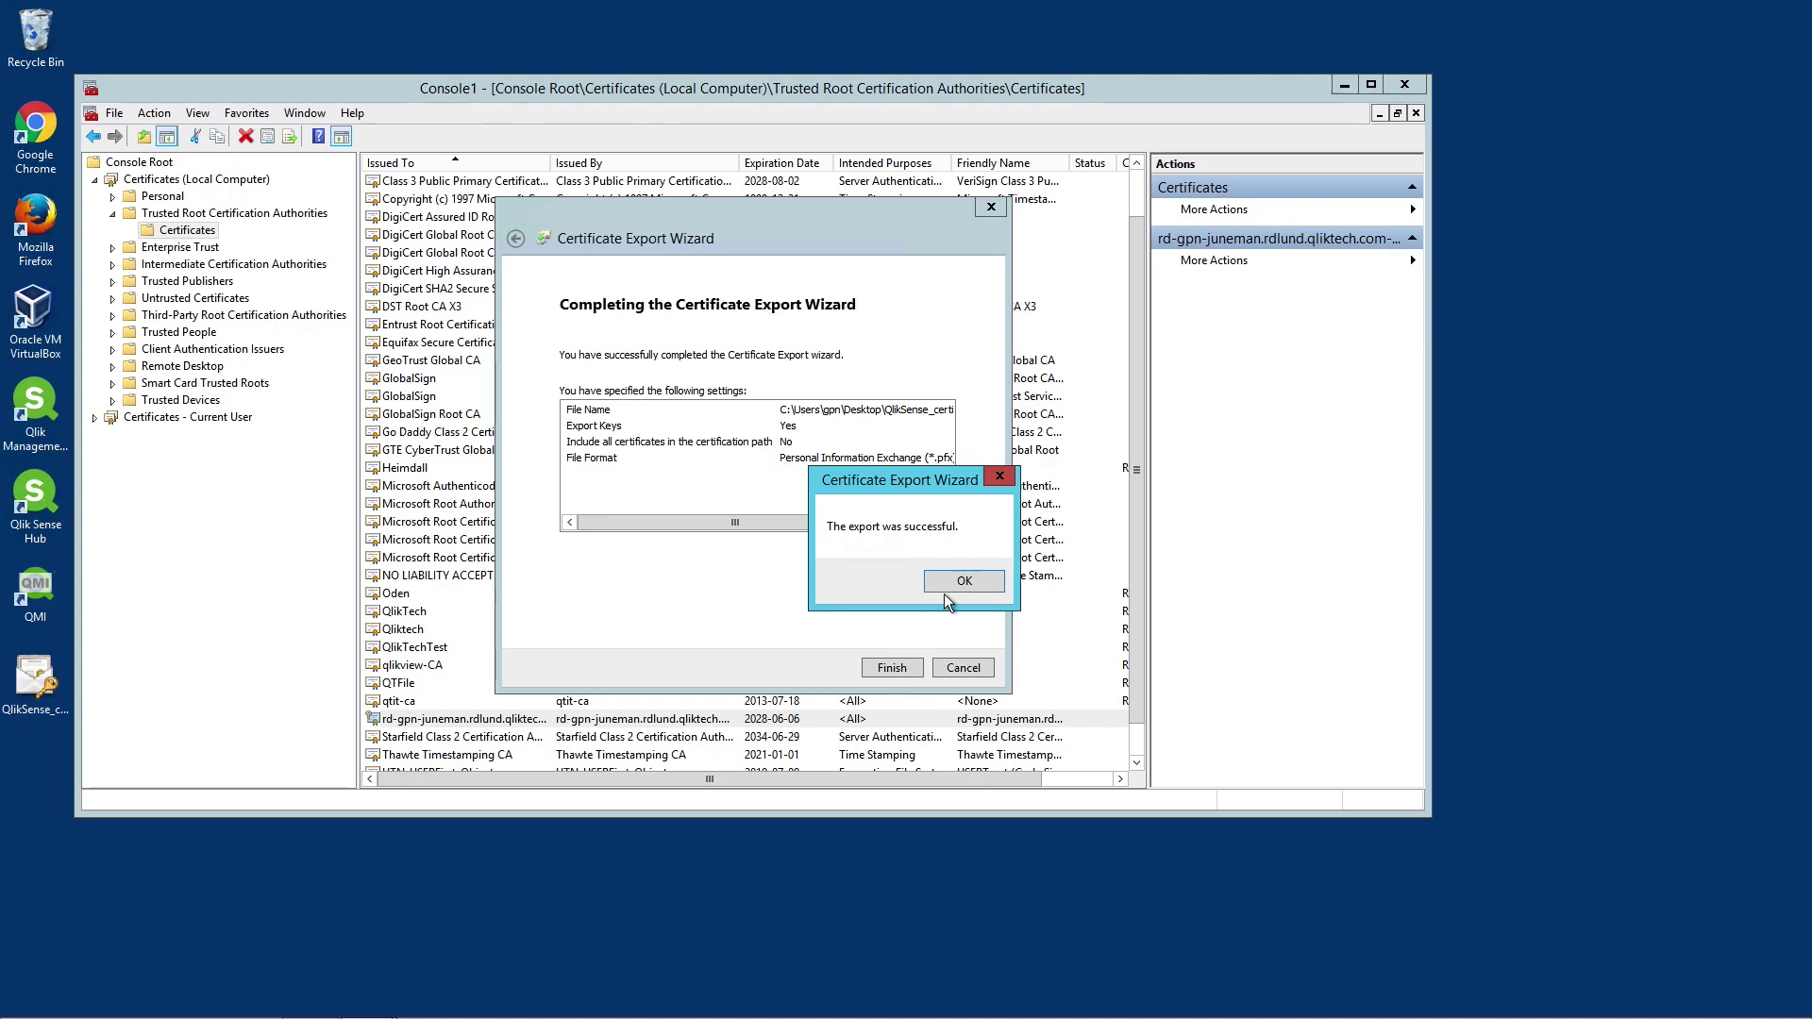
left_click(972, 582)
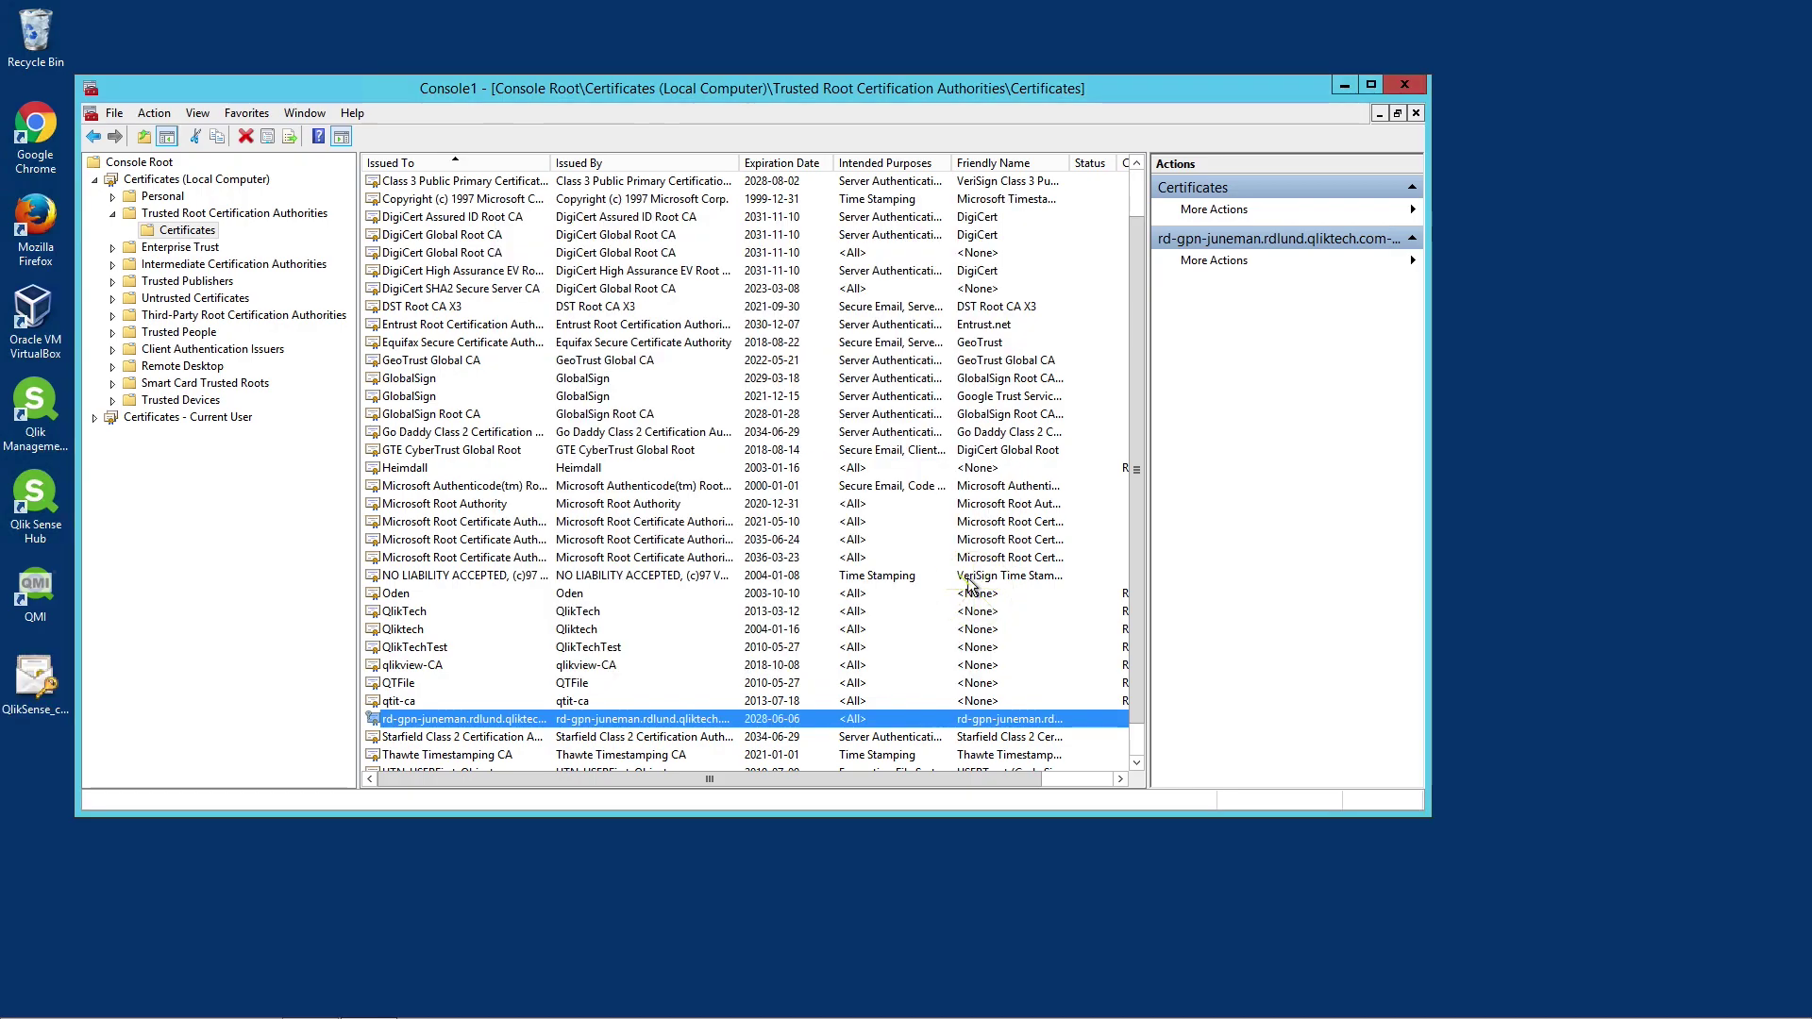
- Check the exported certificate file on the desktop and return to the console
left_click(1397, 85)
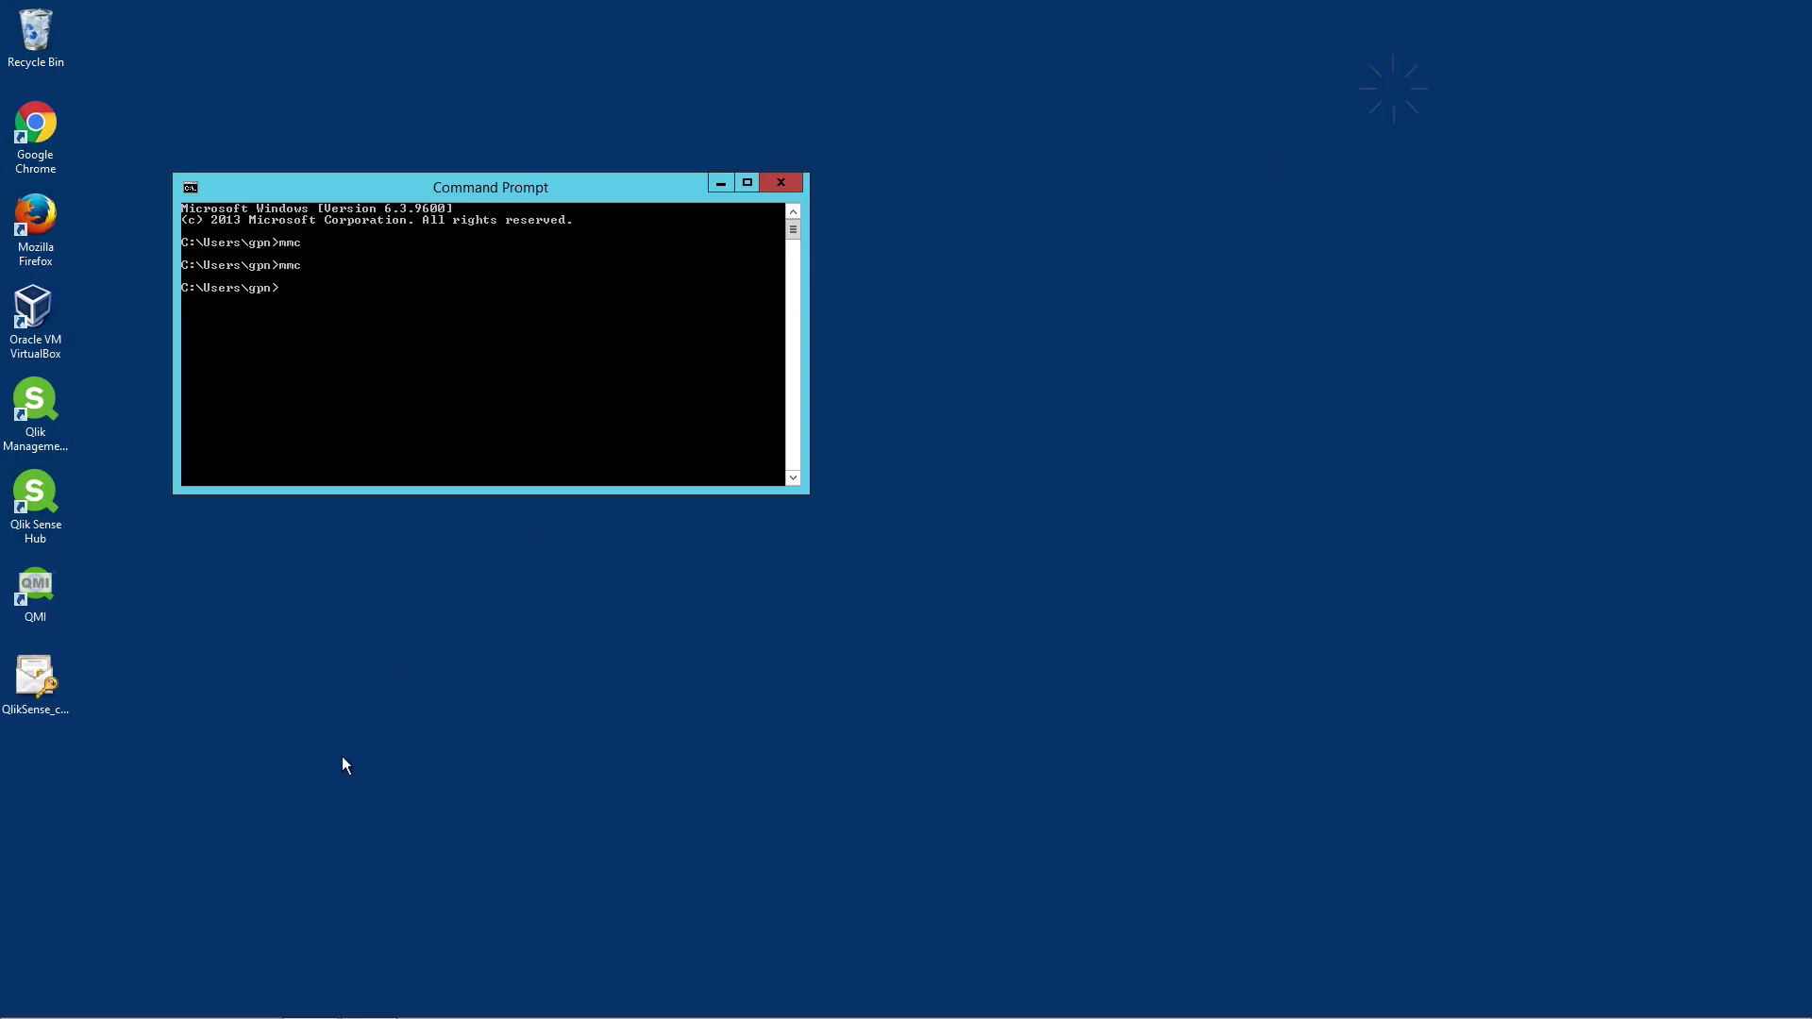
left_click(47, 708)
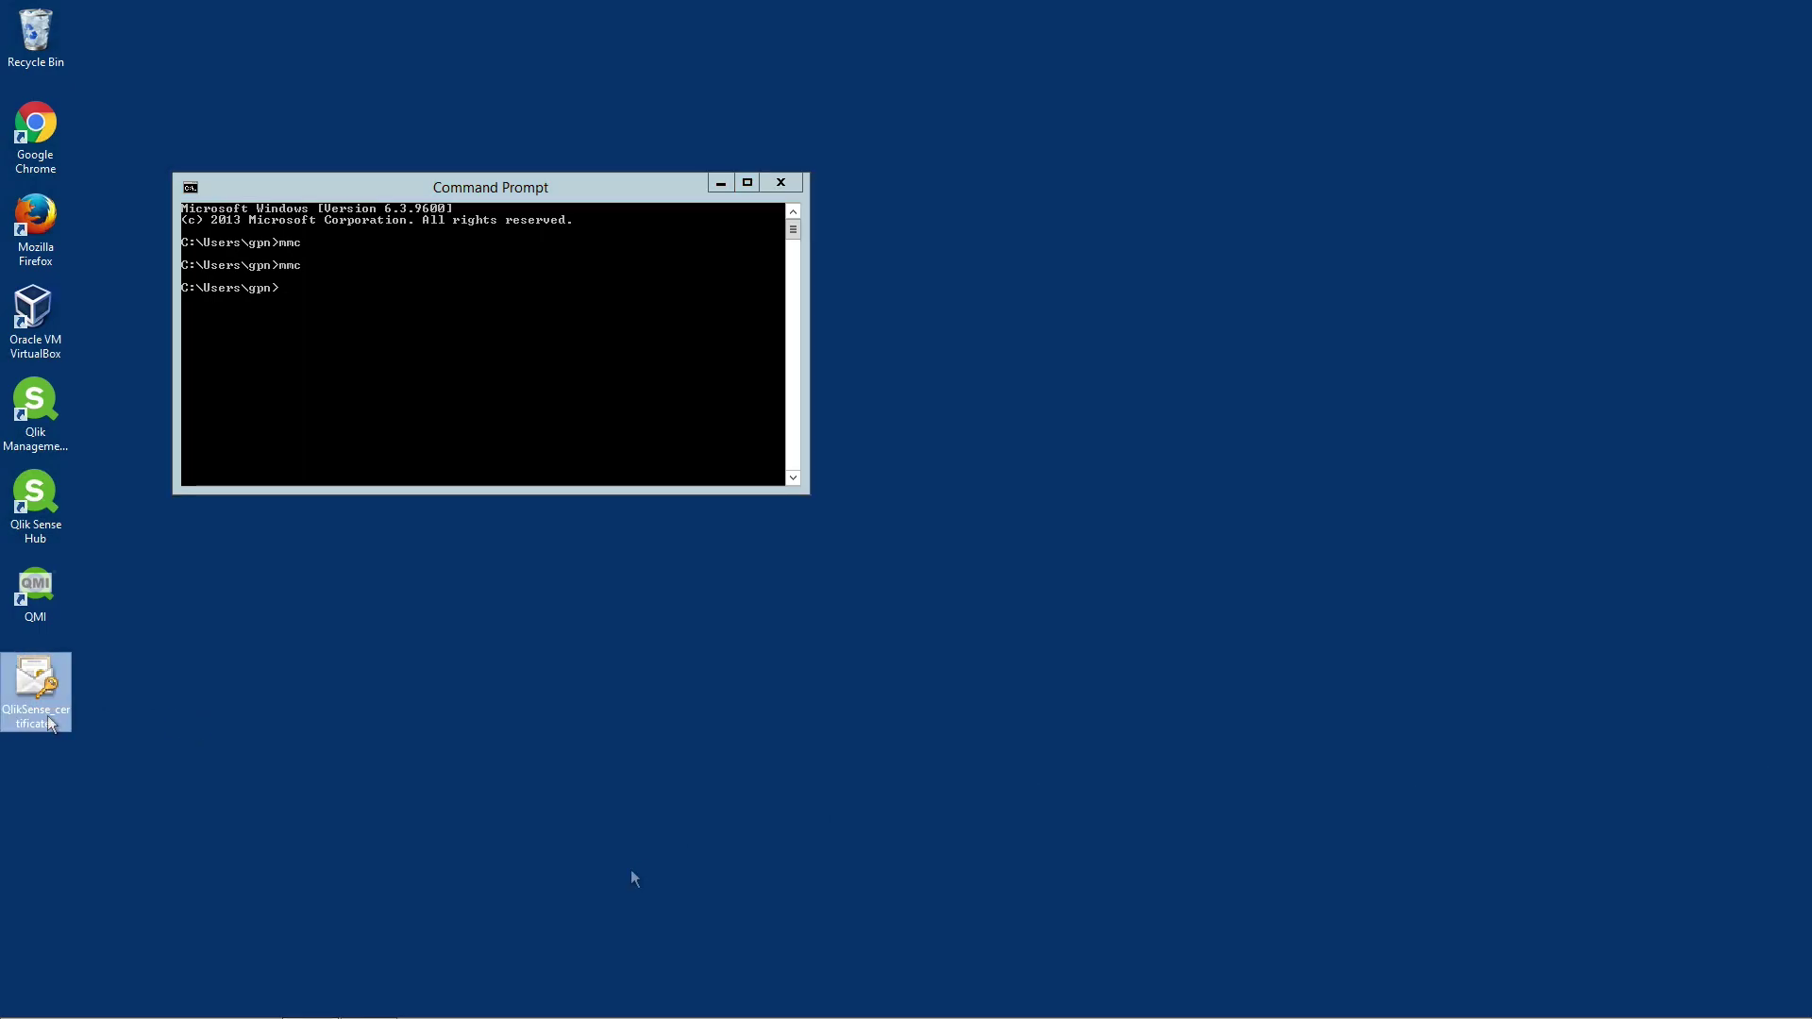
left_click(382, 1003)
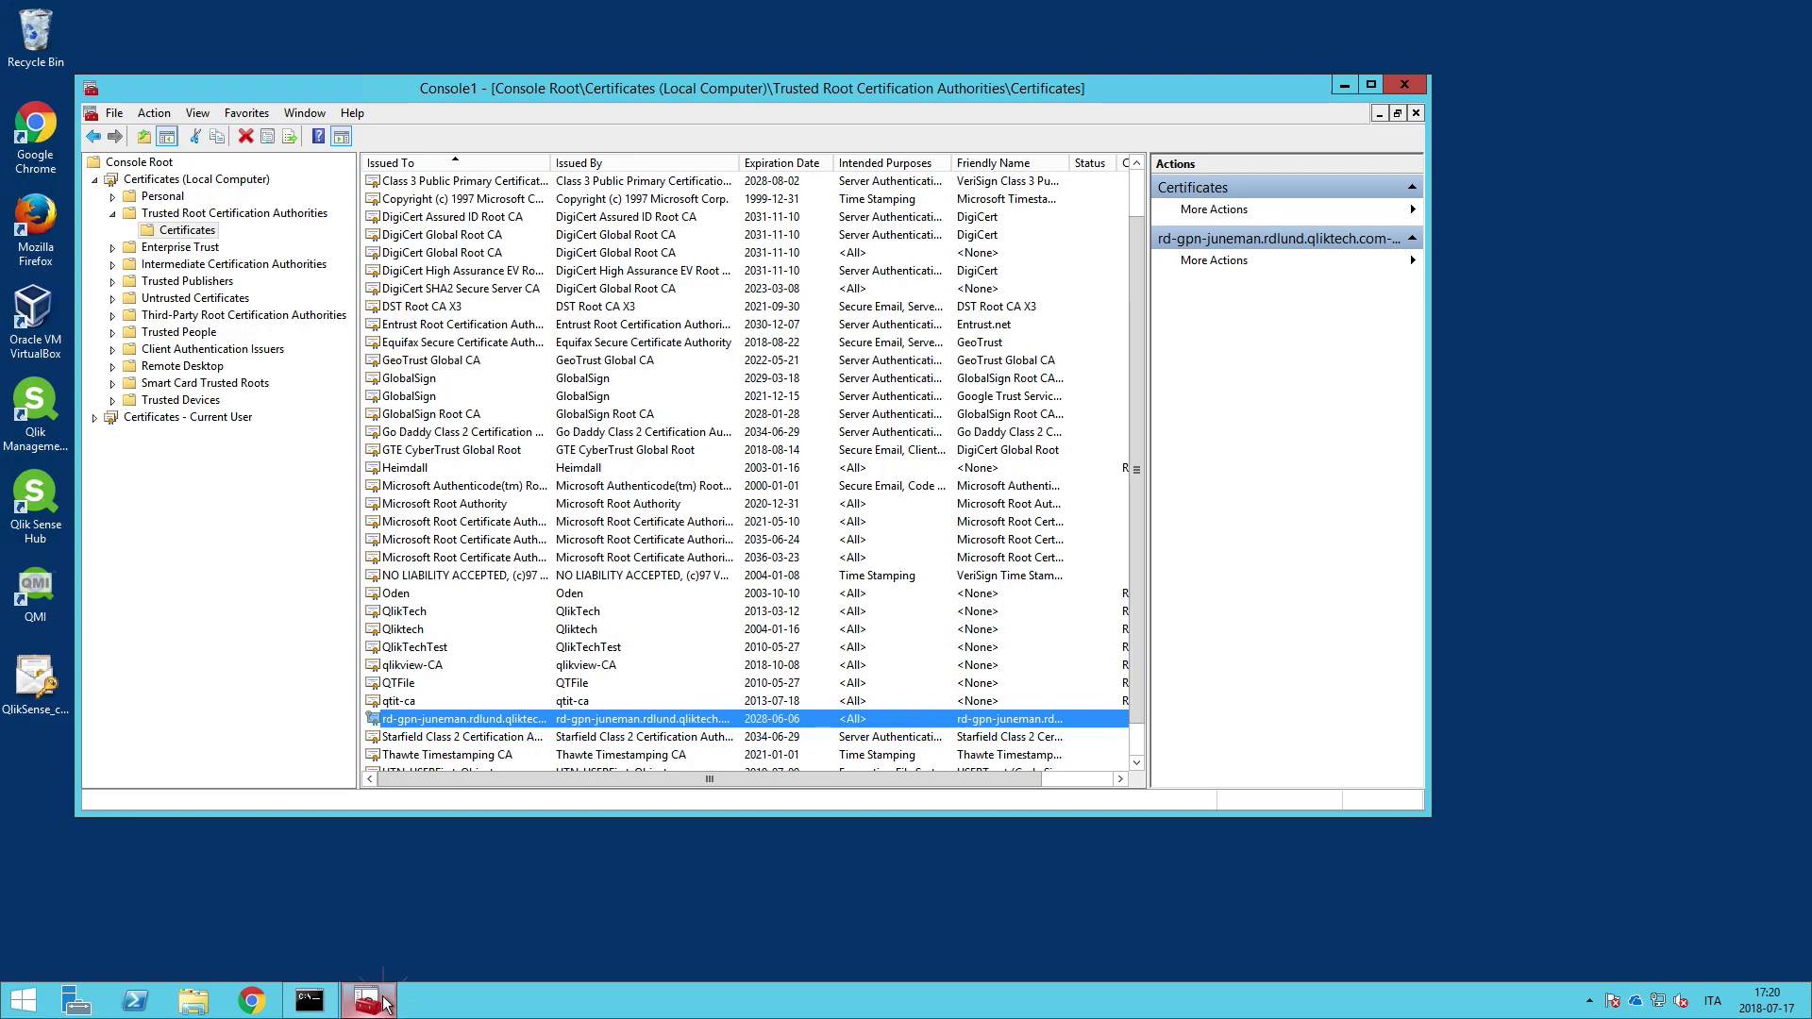
- Open the local computer's Personal certificates and start exporting the server certificate
left_click(112, 196)
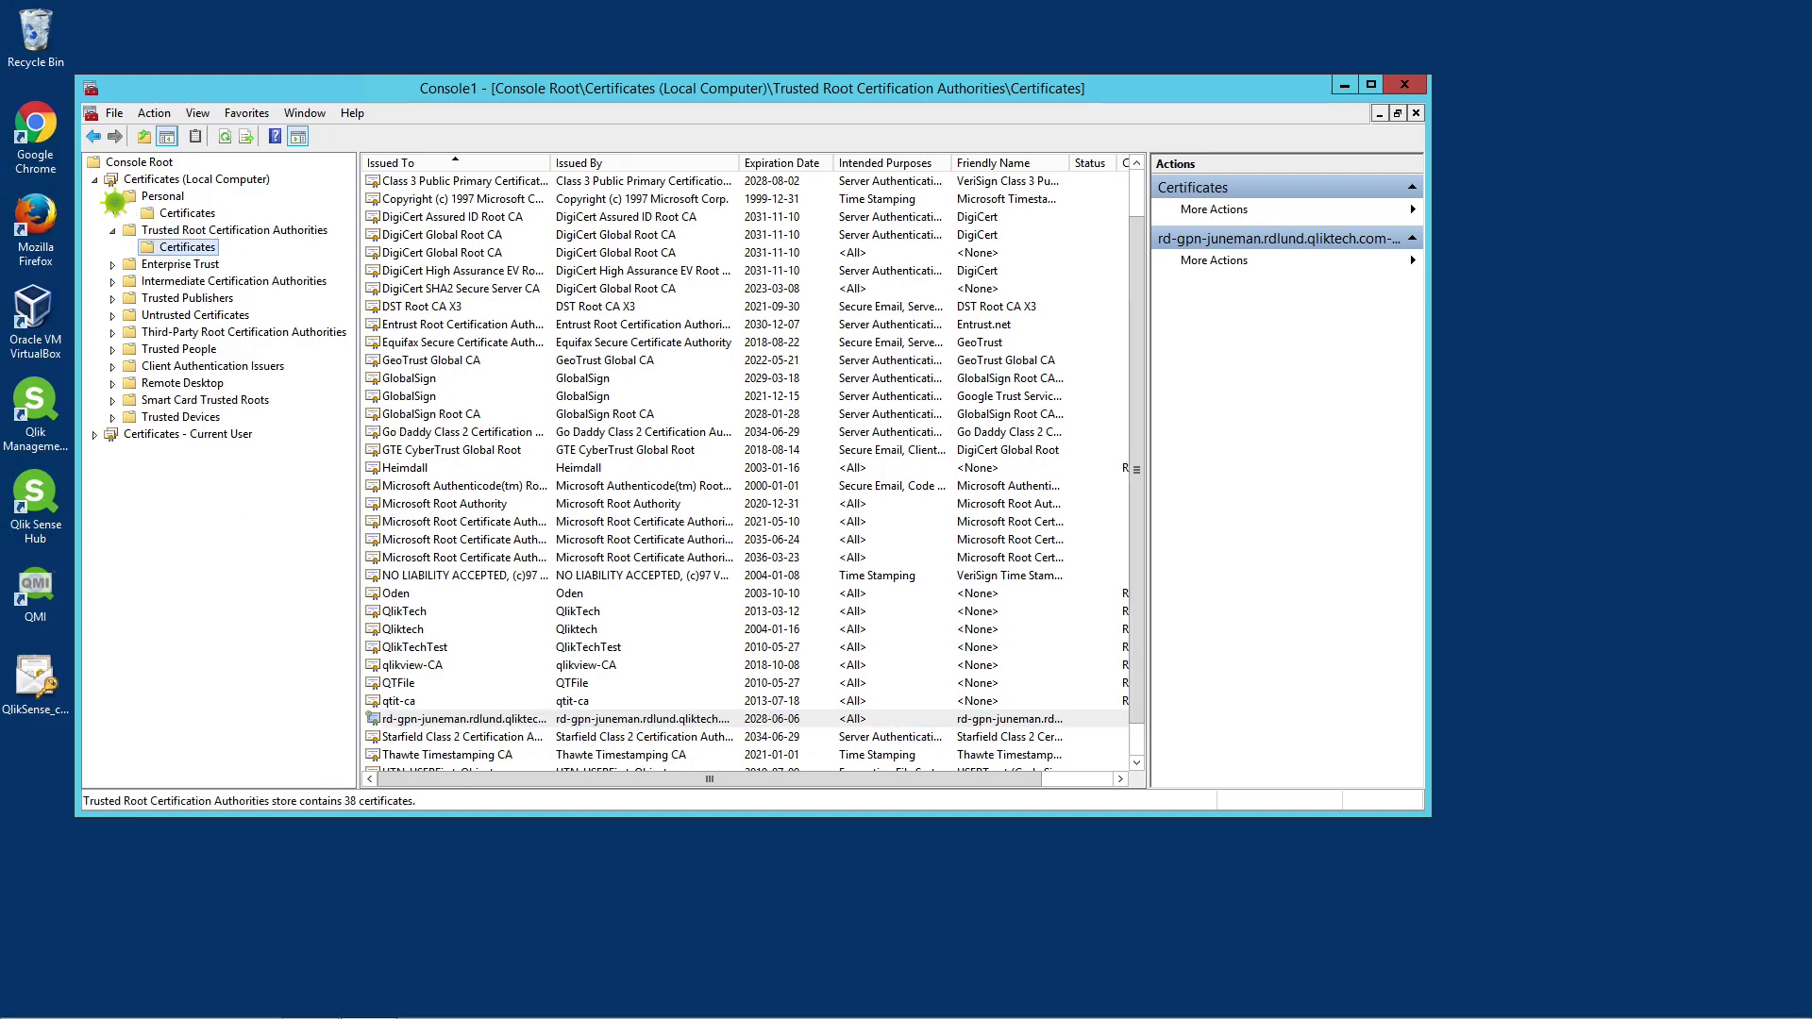
left_click(156, 217)
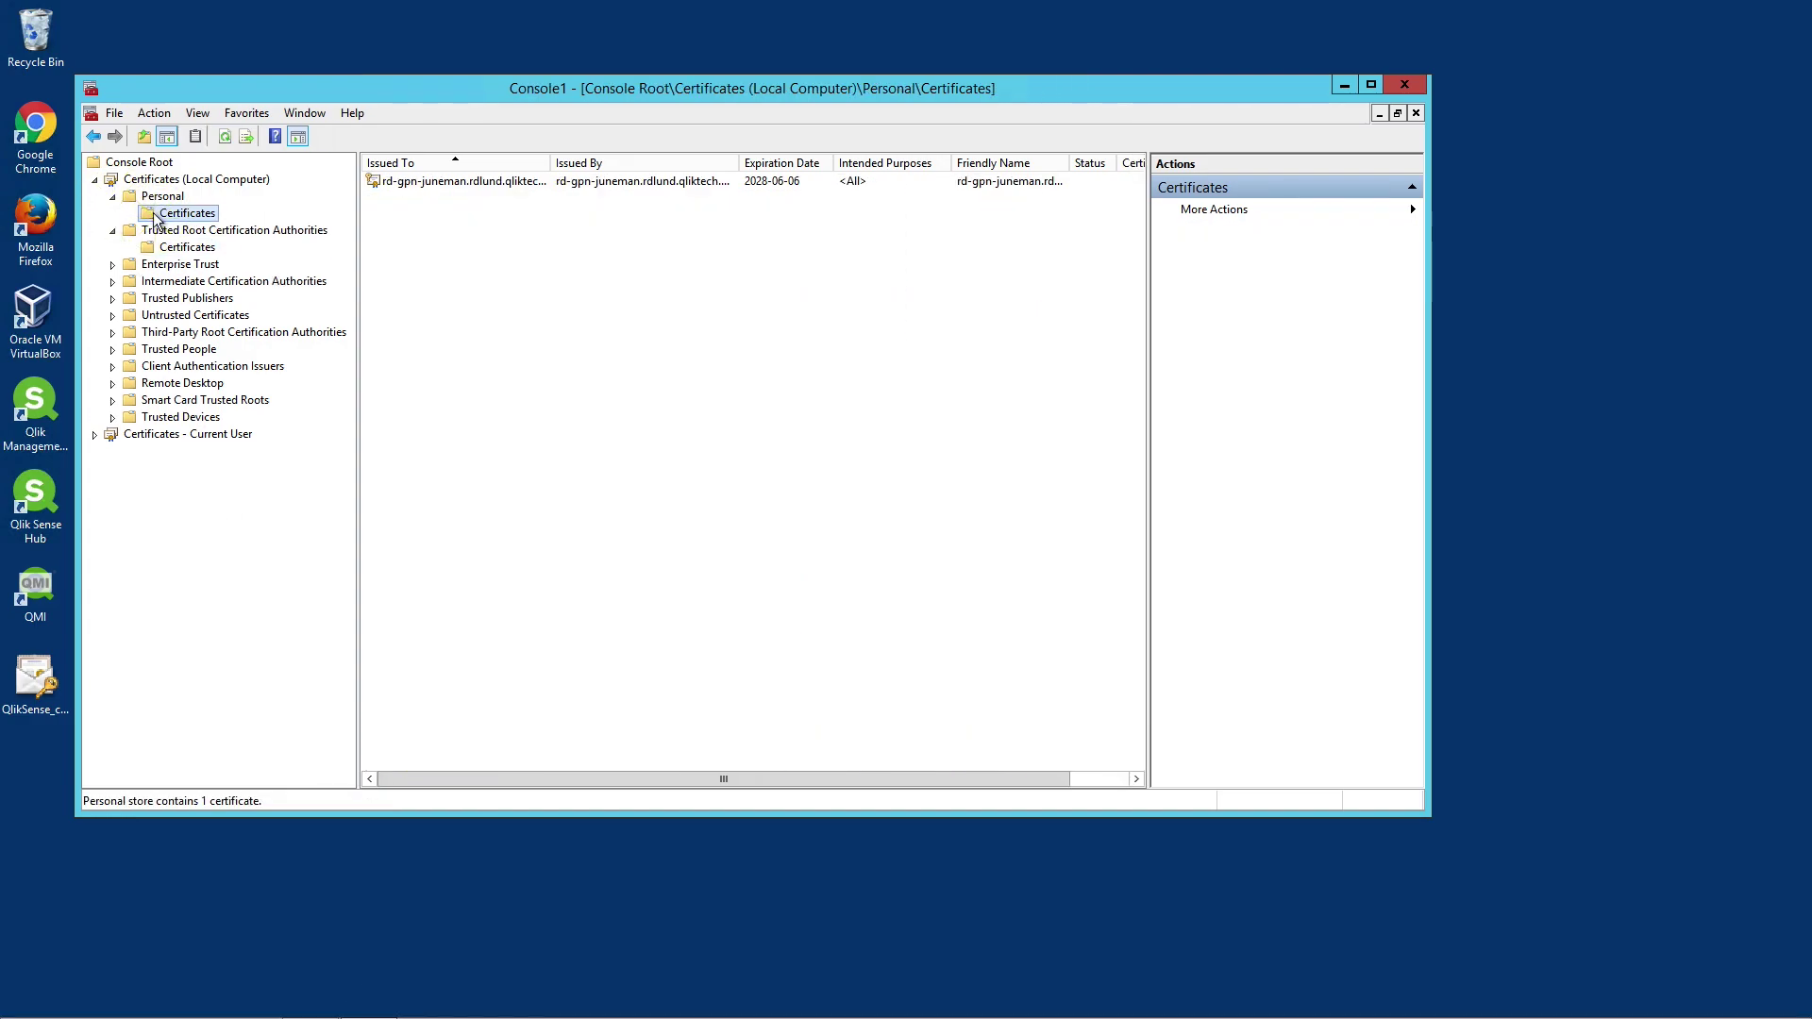
left_click(463, 182)
right_click(463, 180)
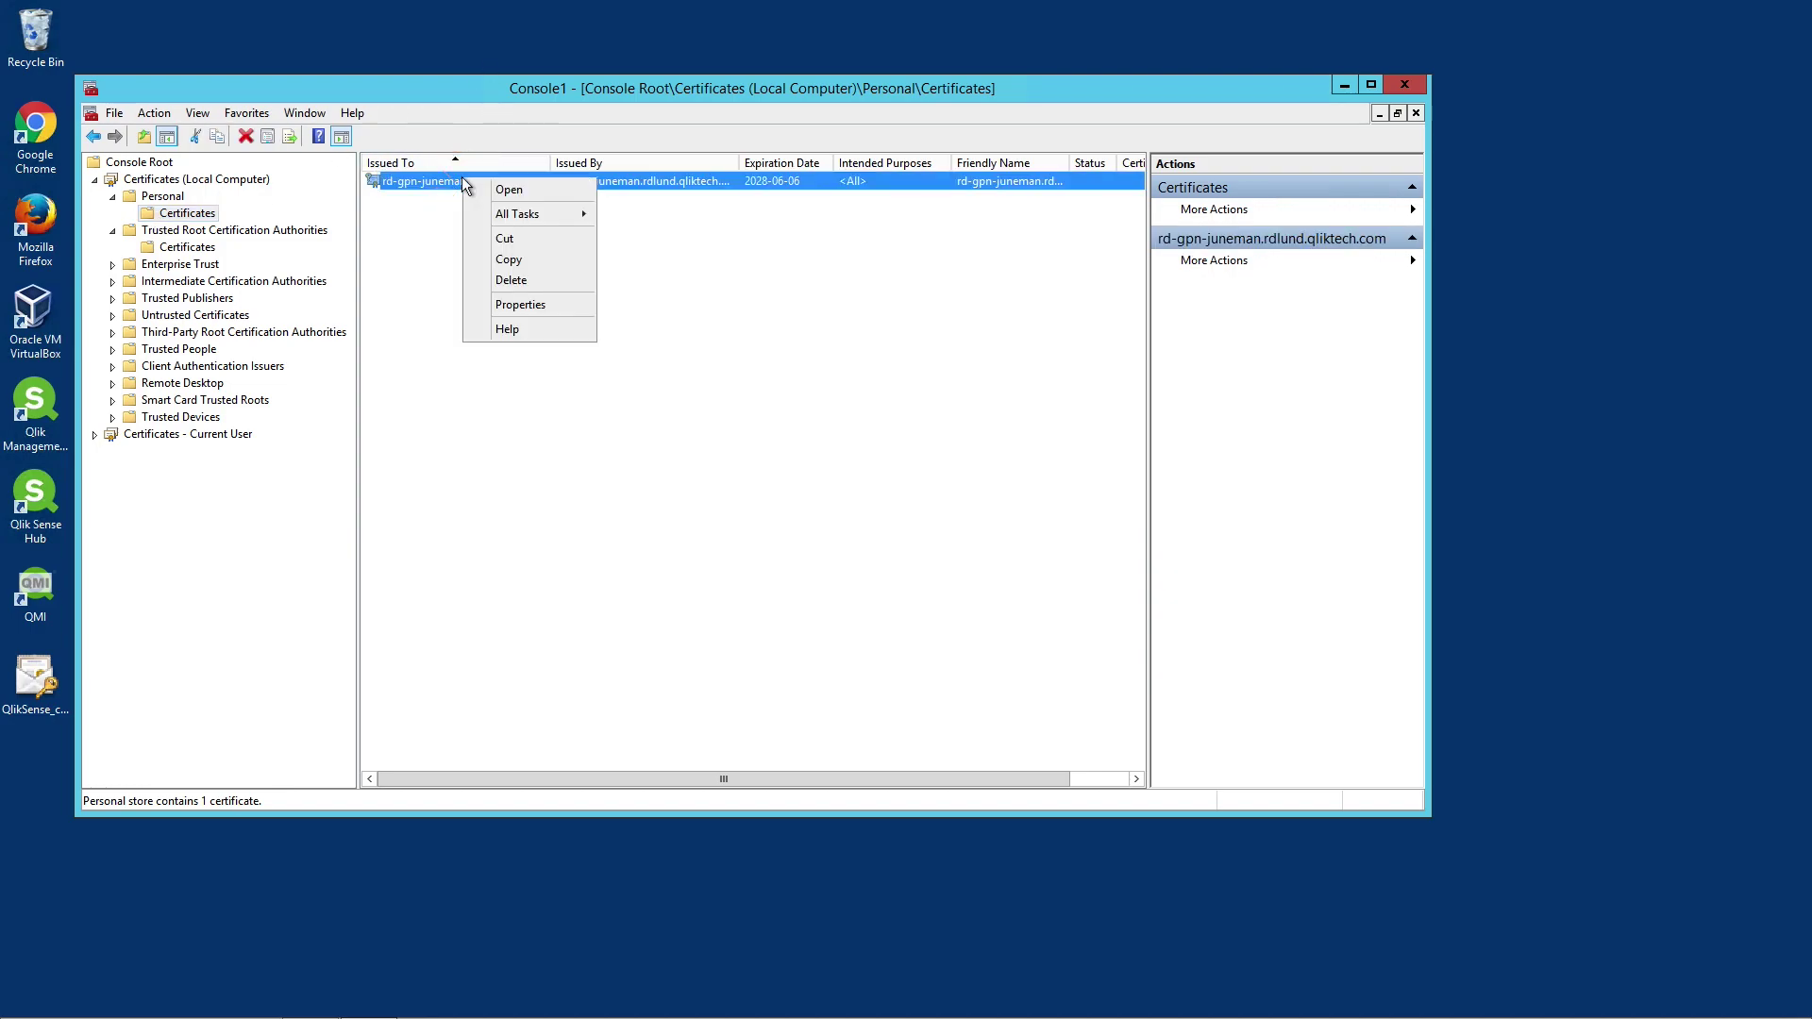
mouse_move(511, 212)
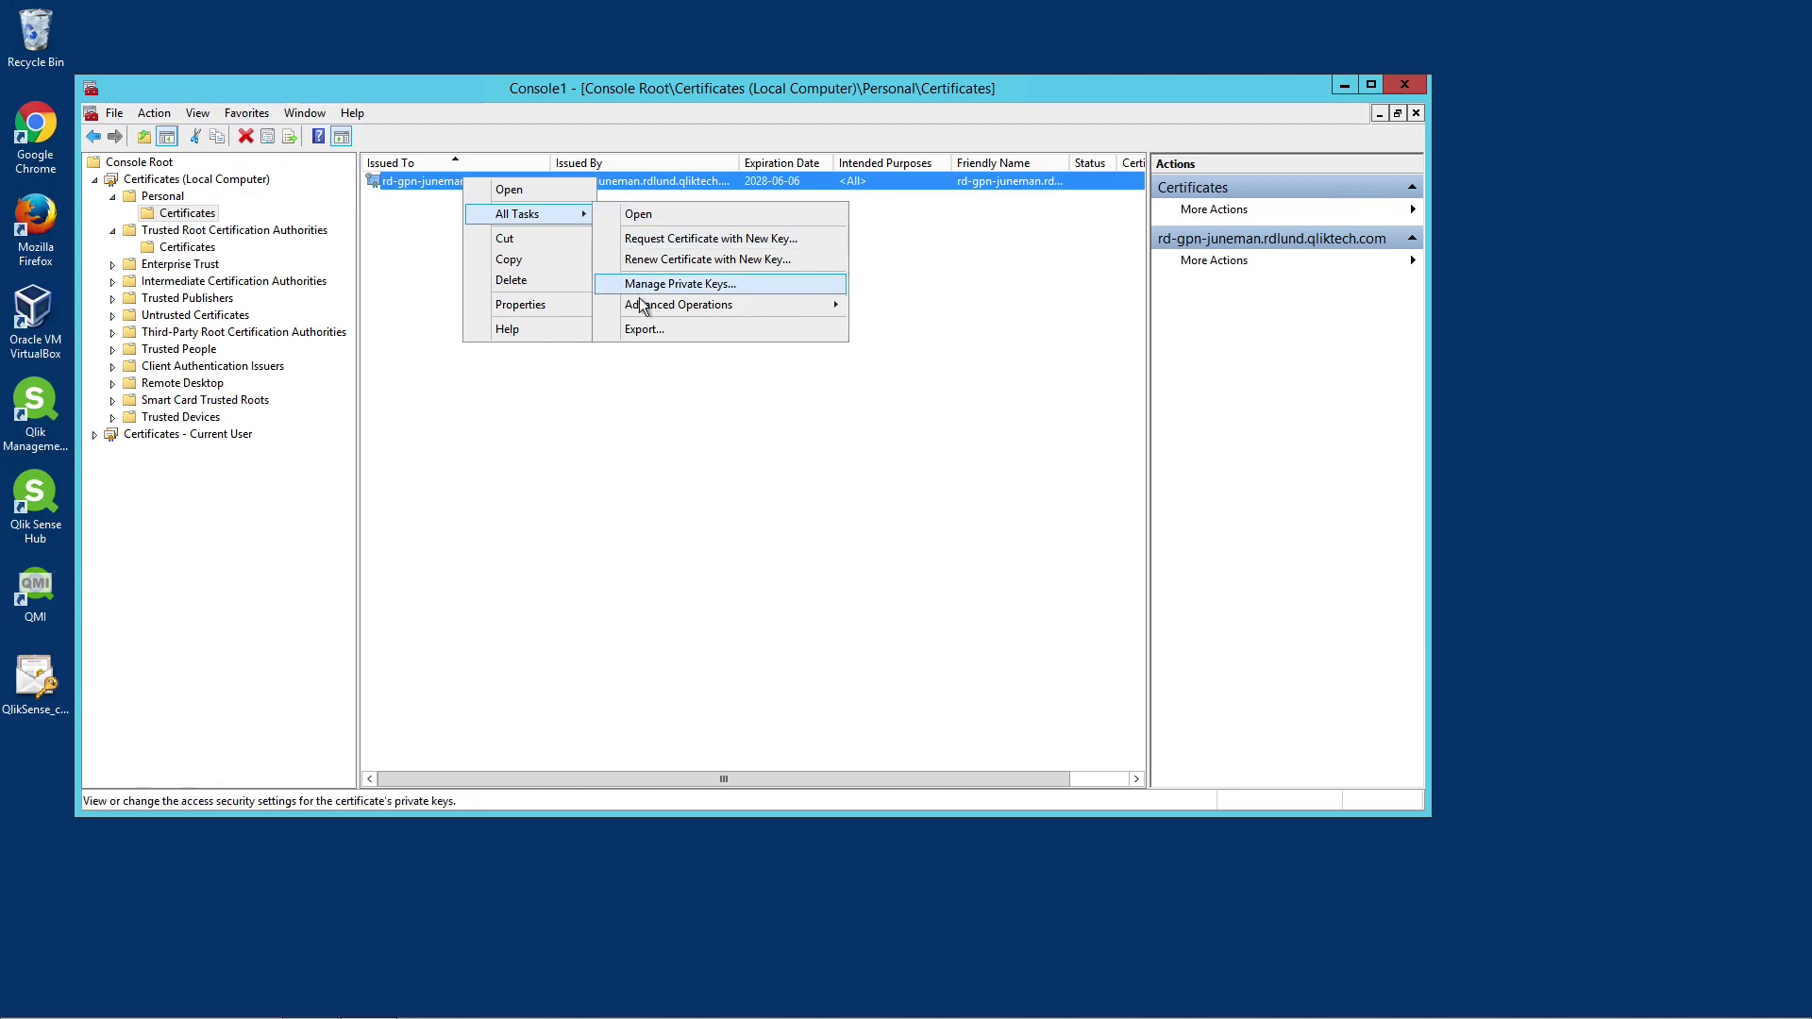
left_click(640, 331)
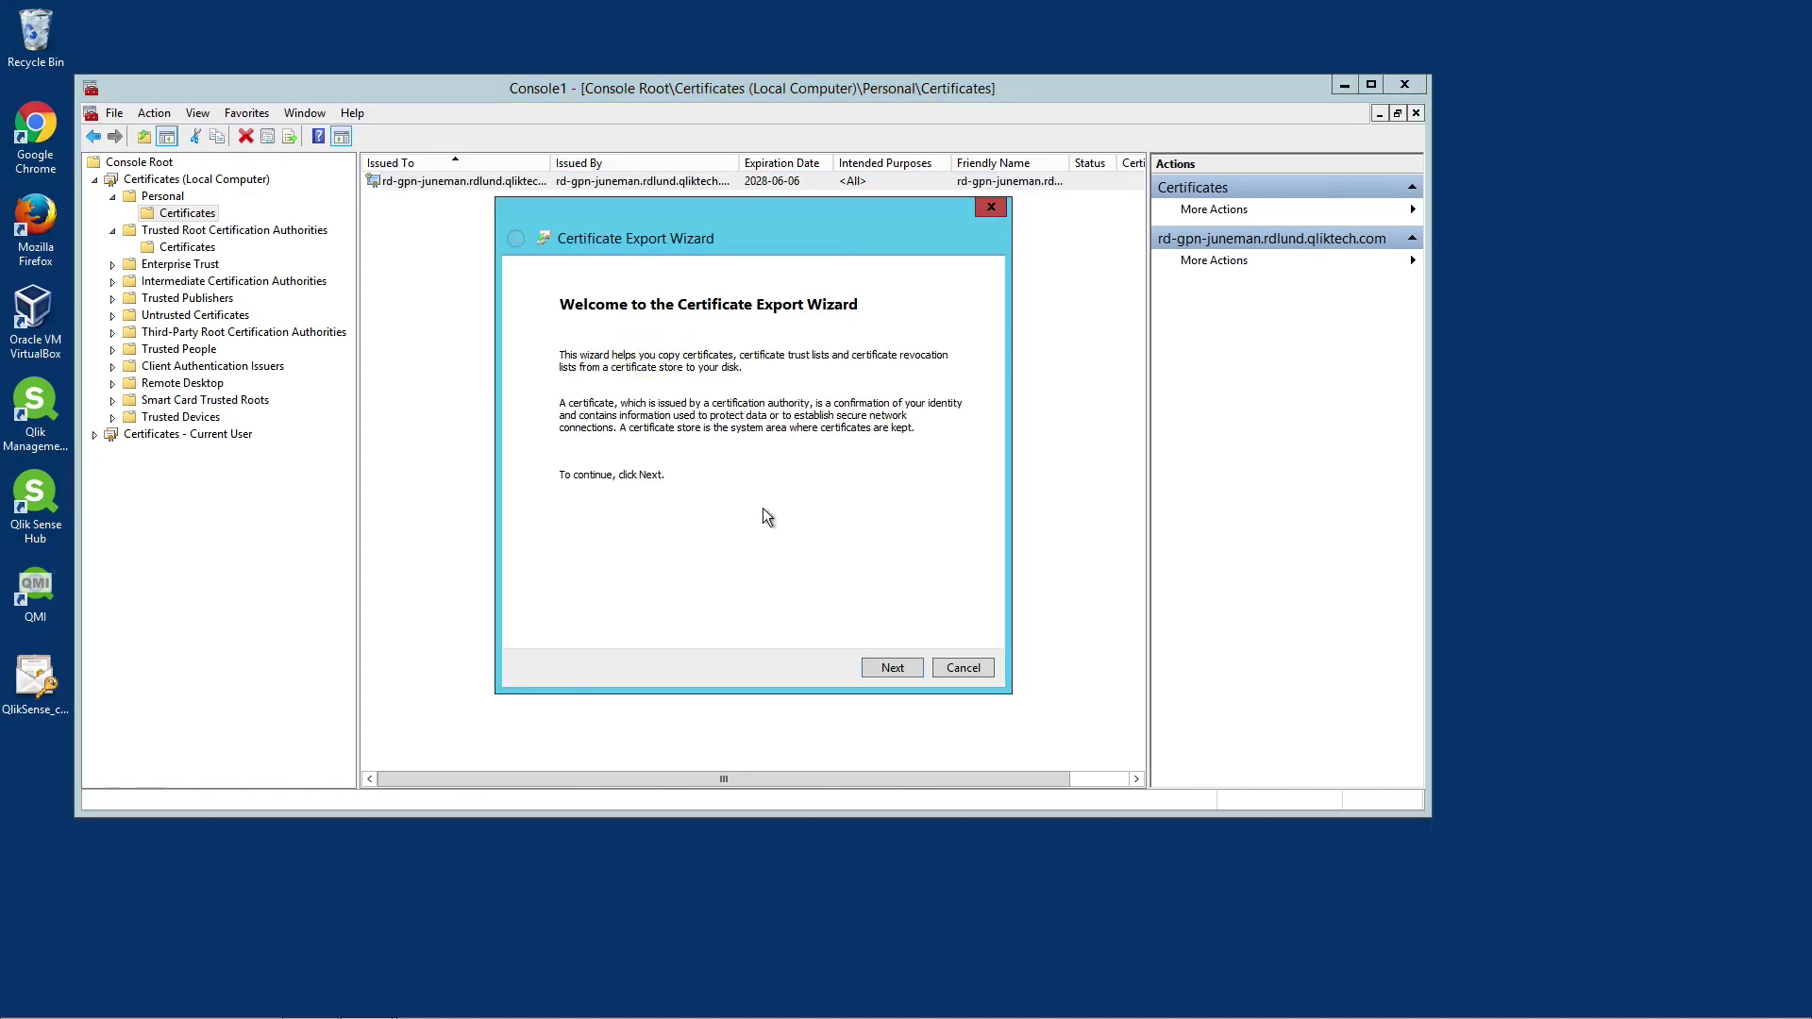
- Export it with private key and extended properties as PFX, protected by group and password
left_click(886, 667)
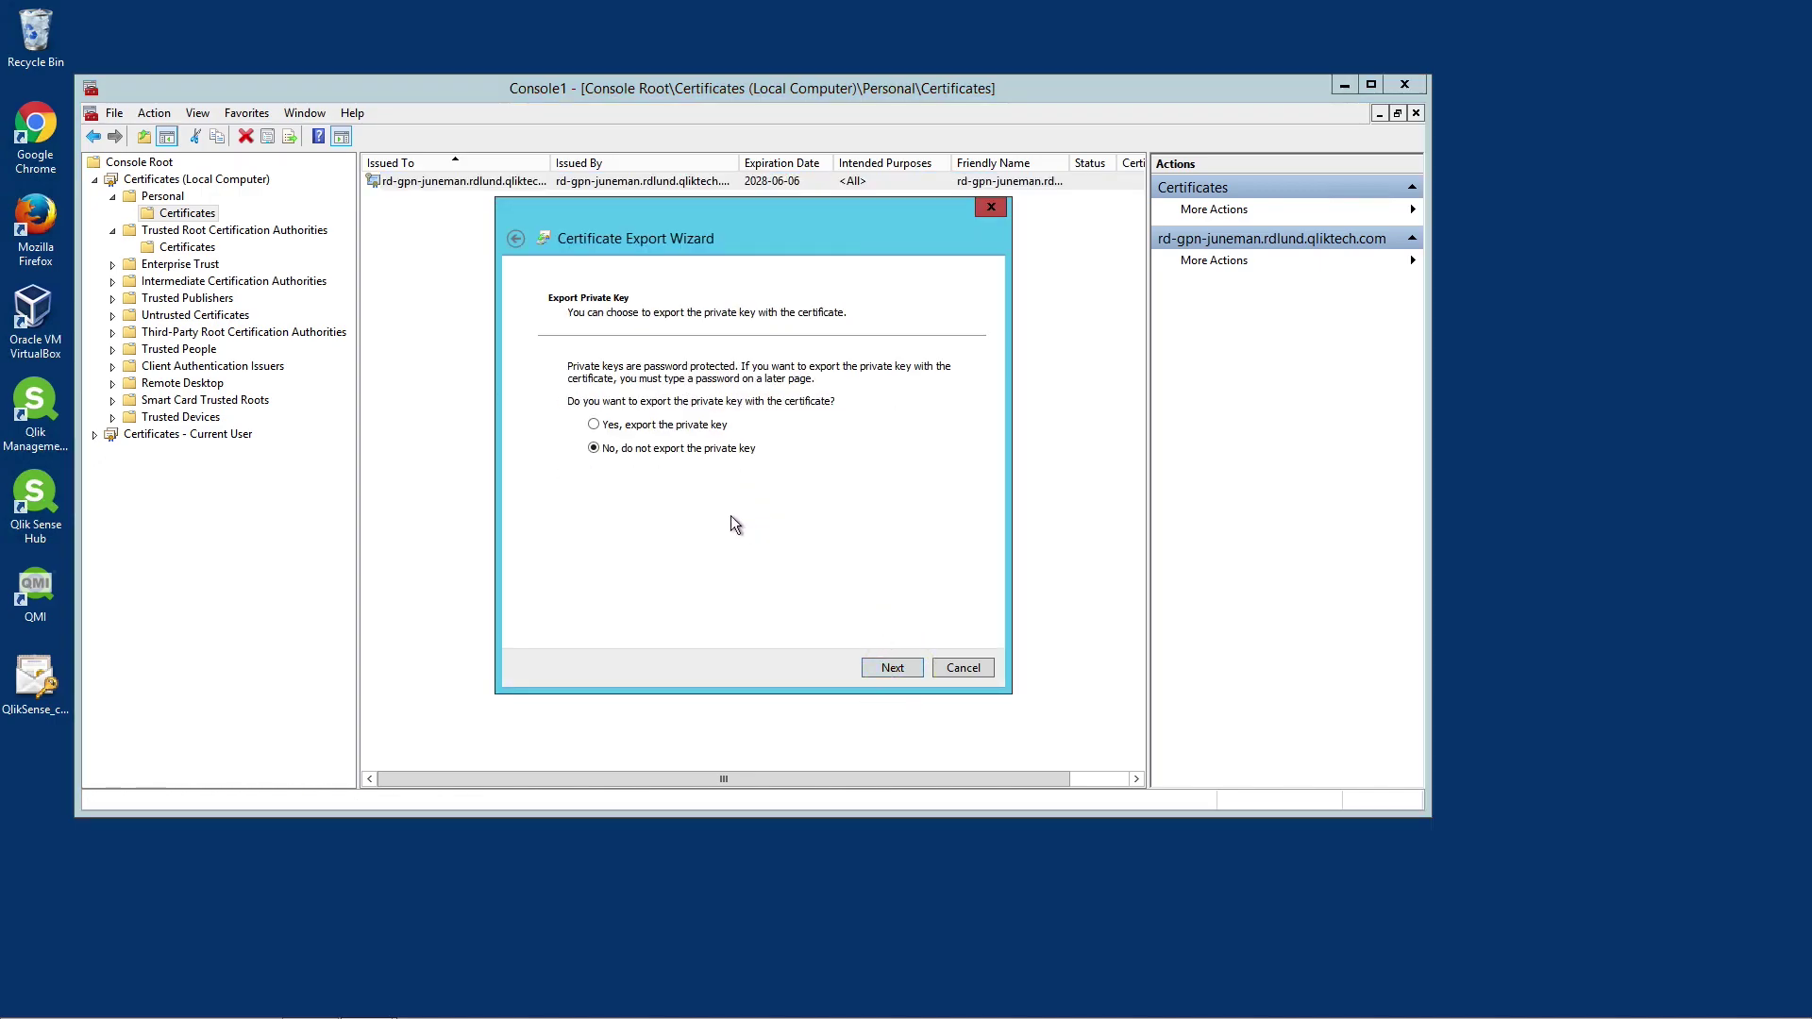
left_click(594, 425)
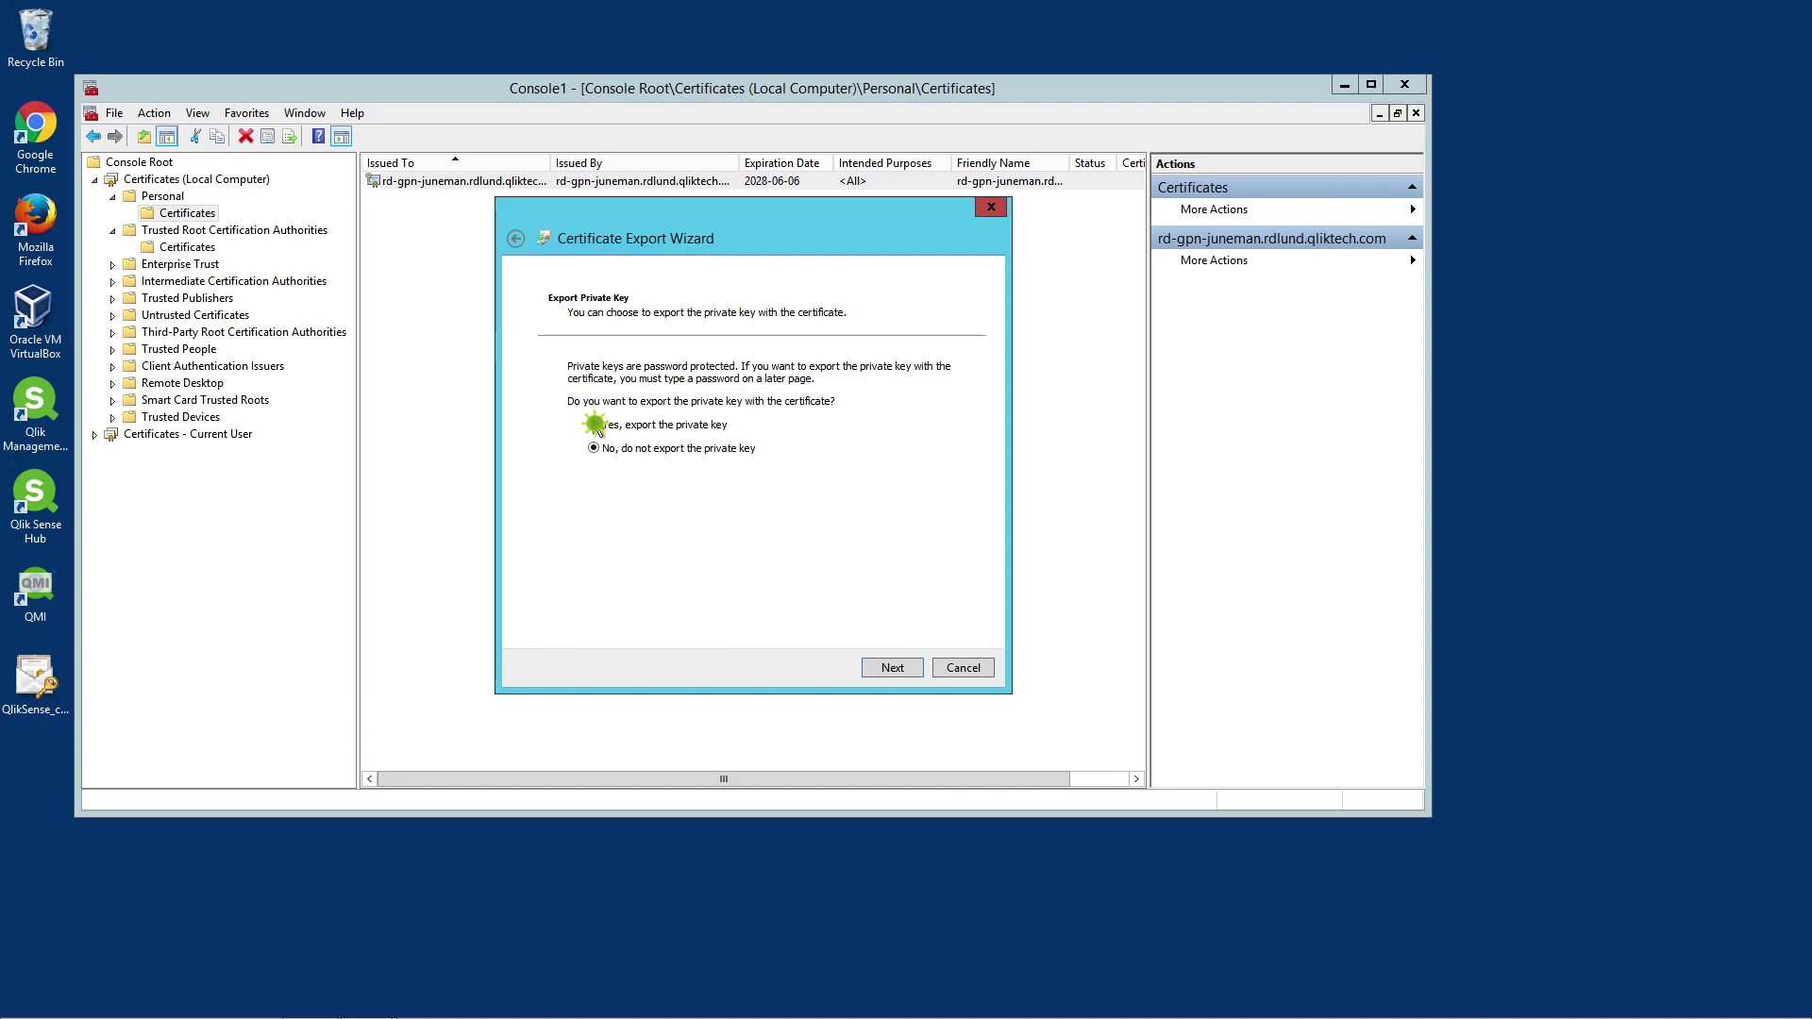
left_click(883, 670)
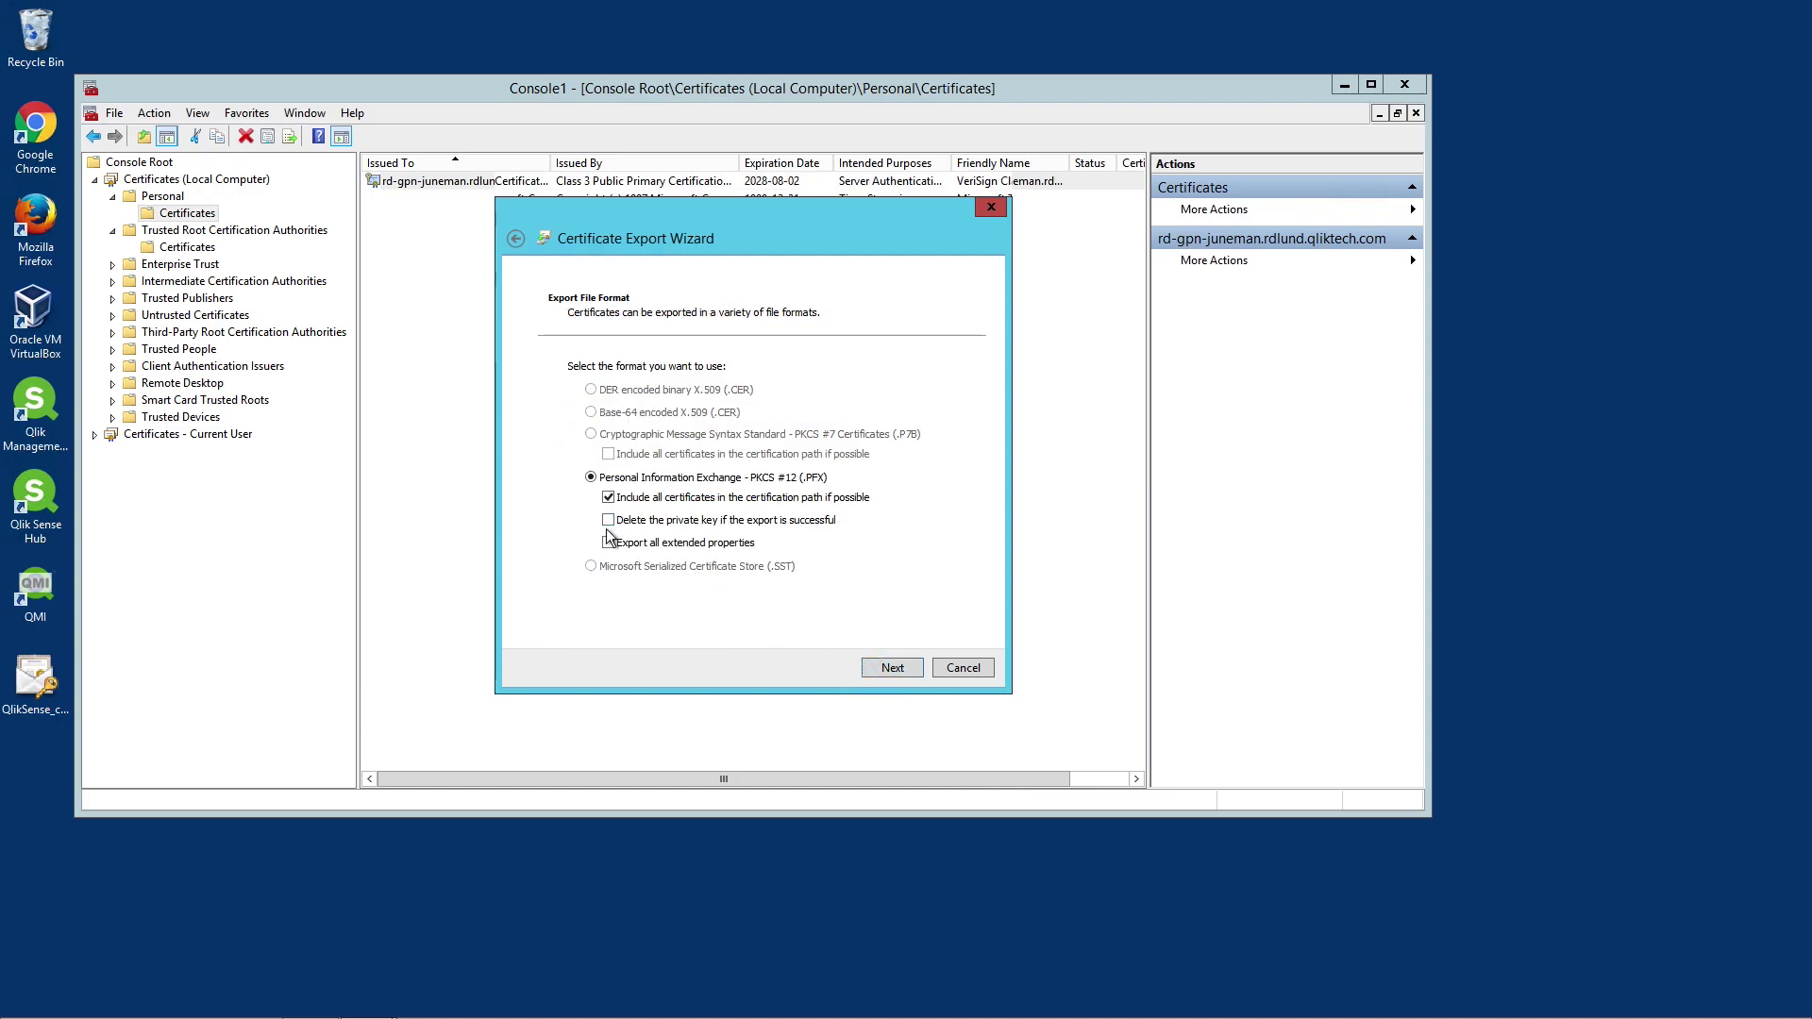
left_click(608, 544)
left_click(882, 672)
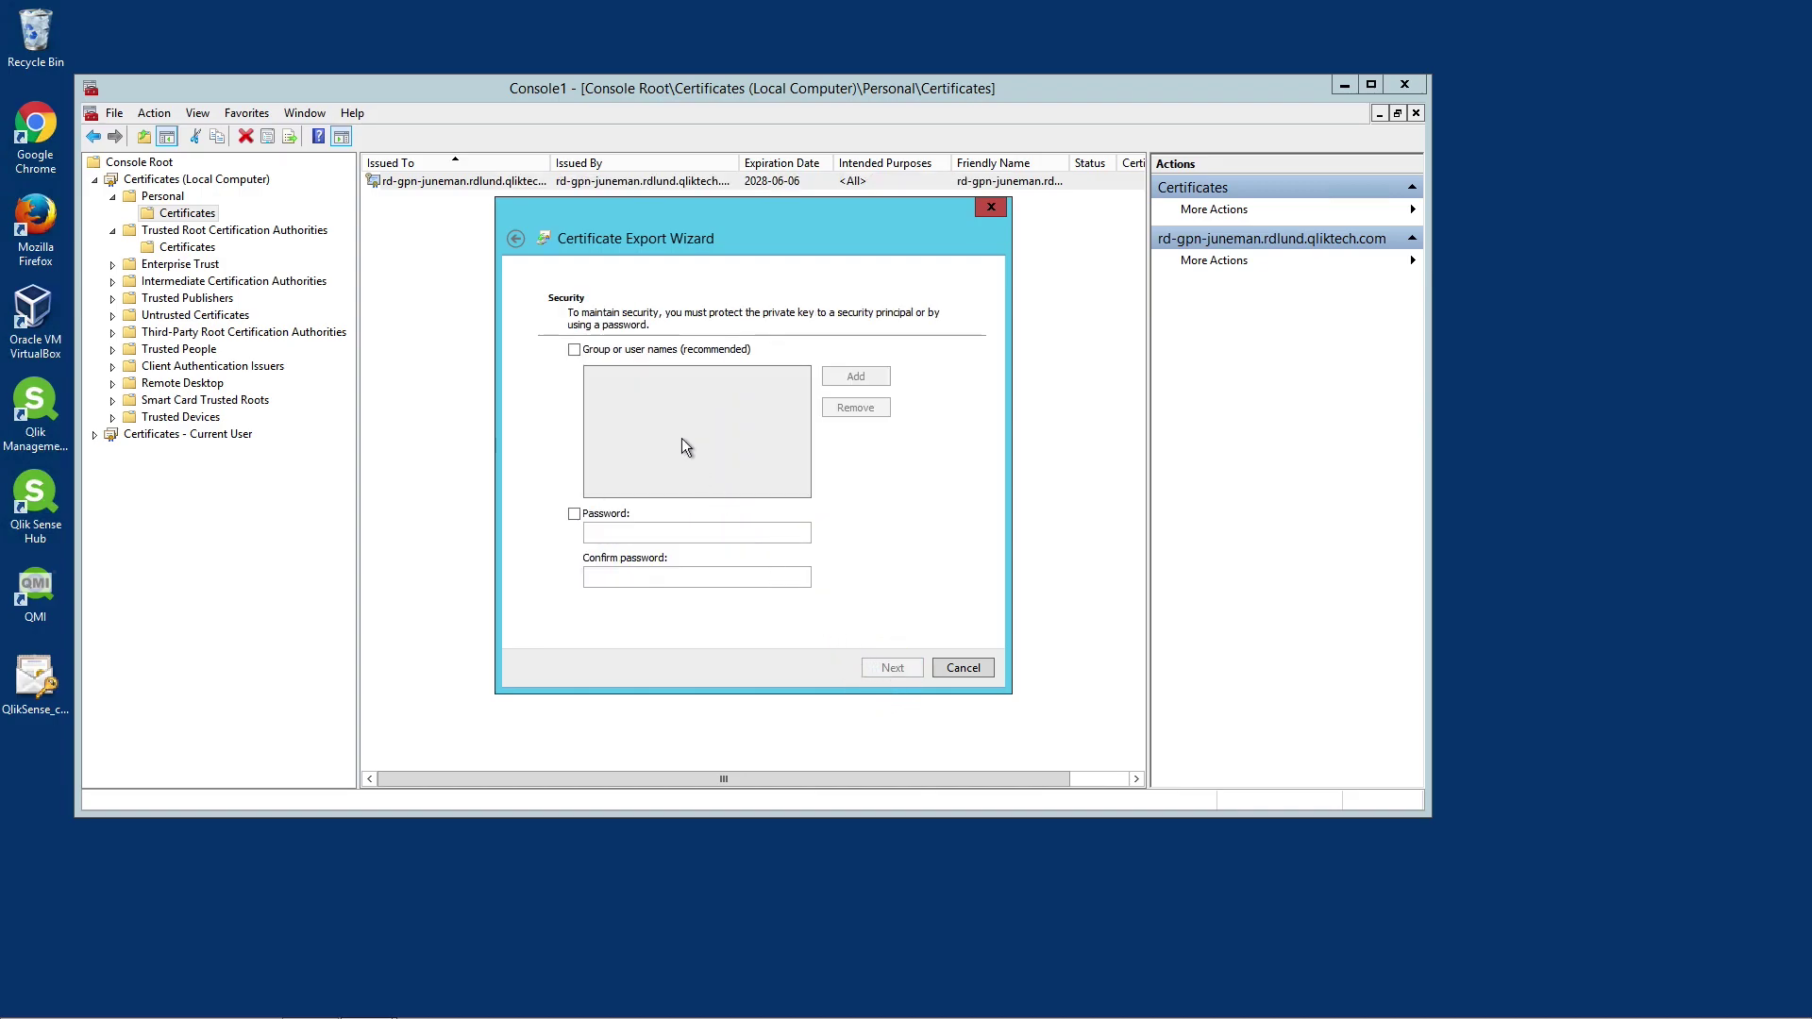
left_click(575, 350)
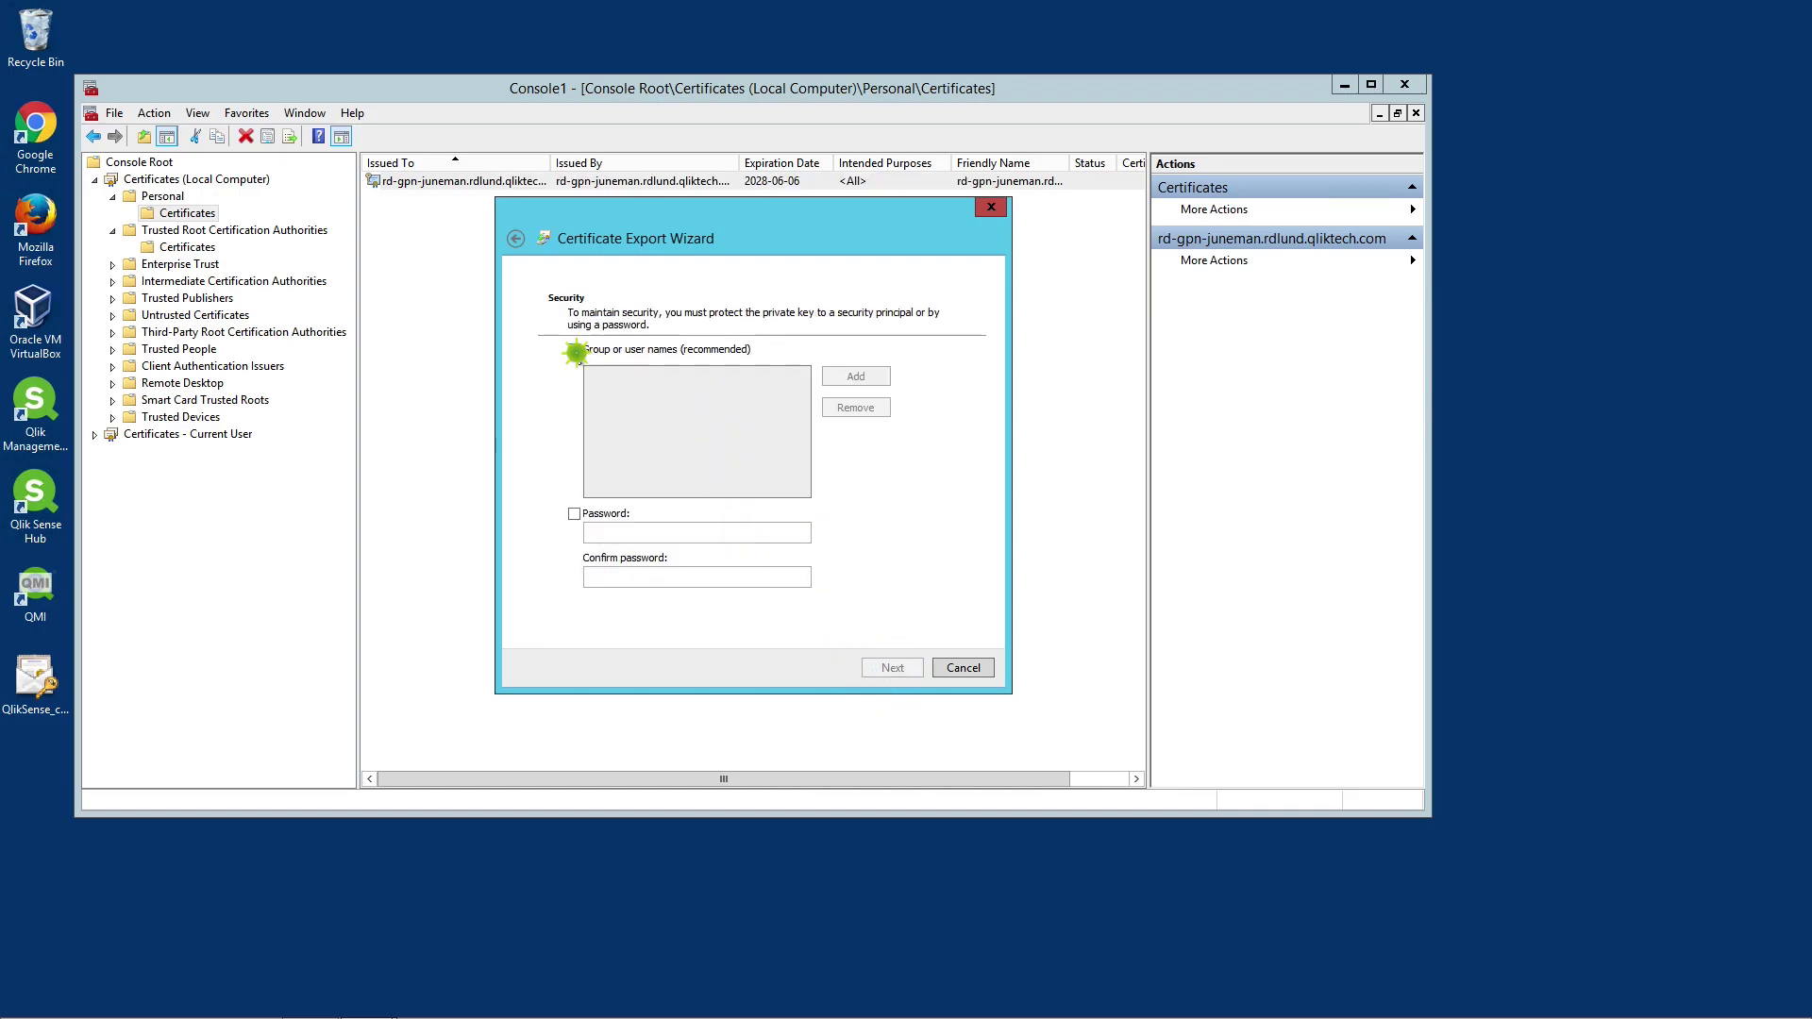
left_click(574, 514)
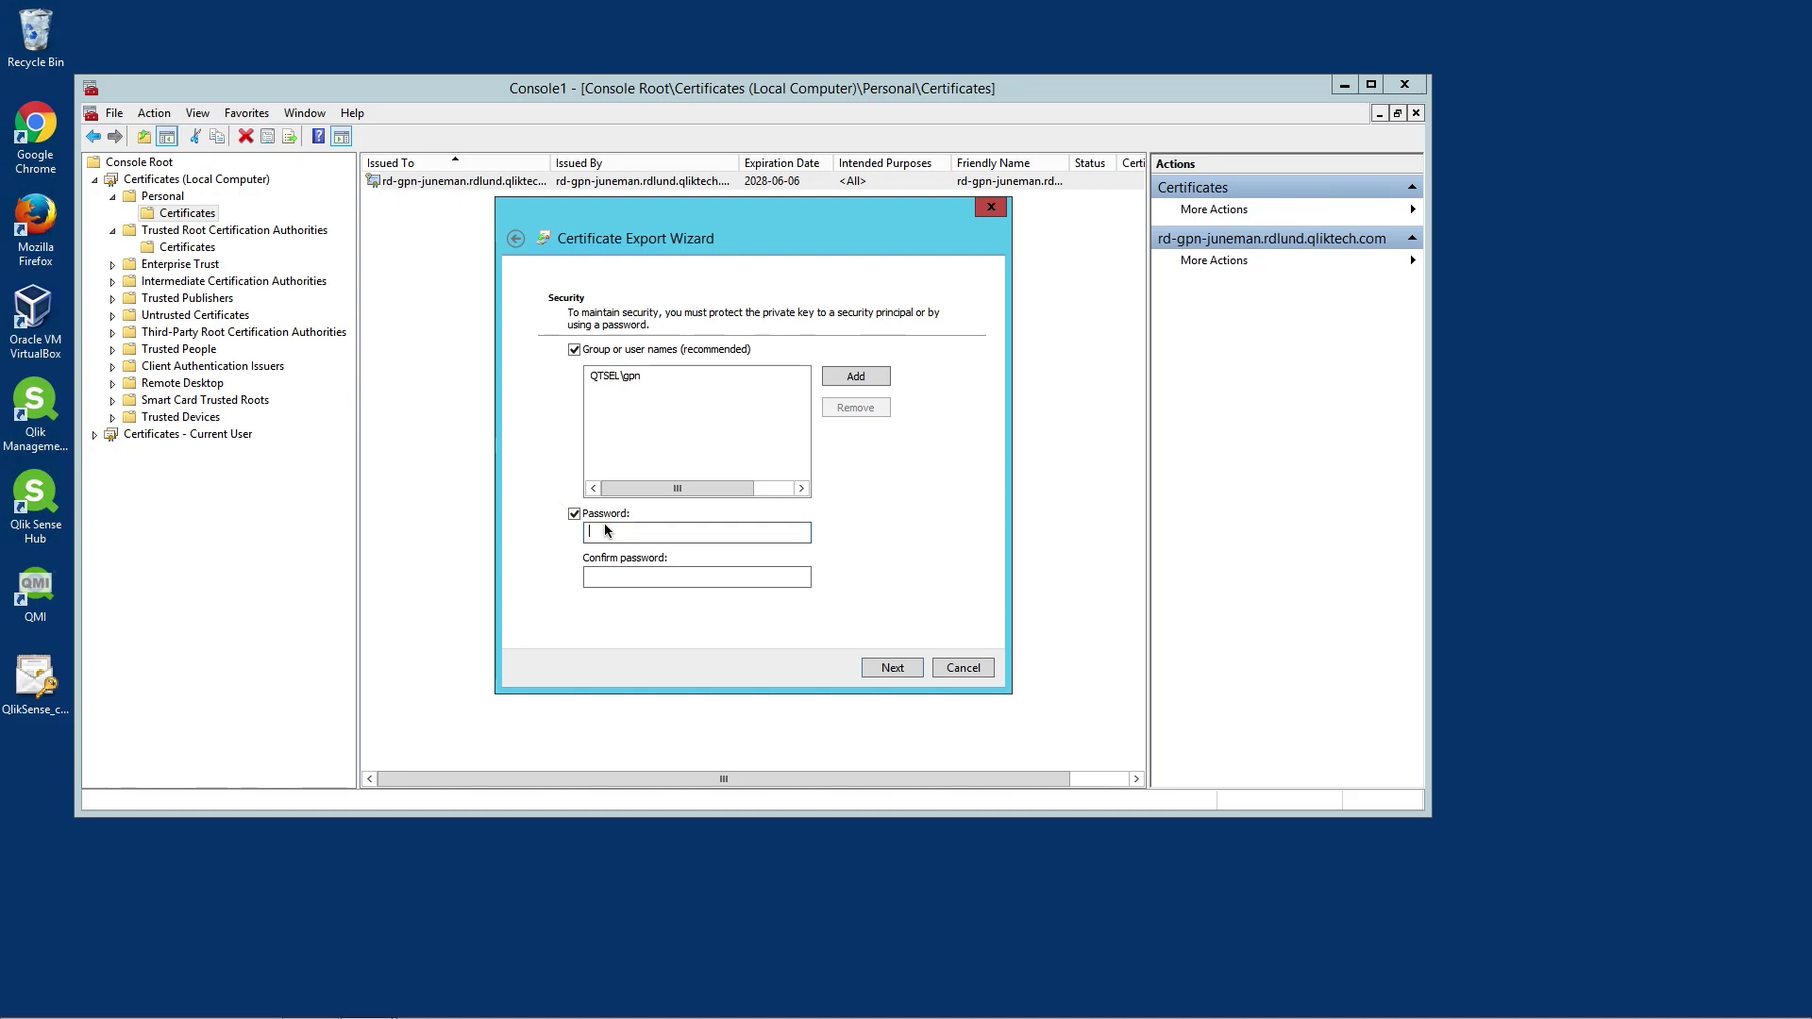
key("Tab")
type("•••••••")
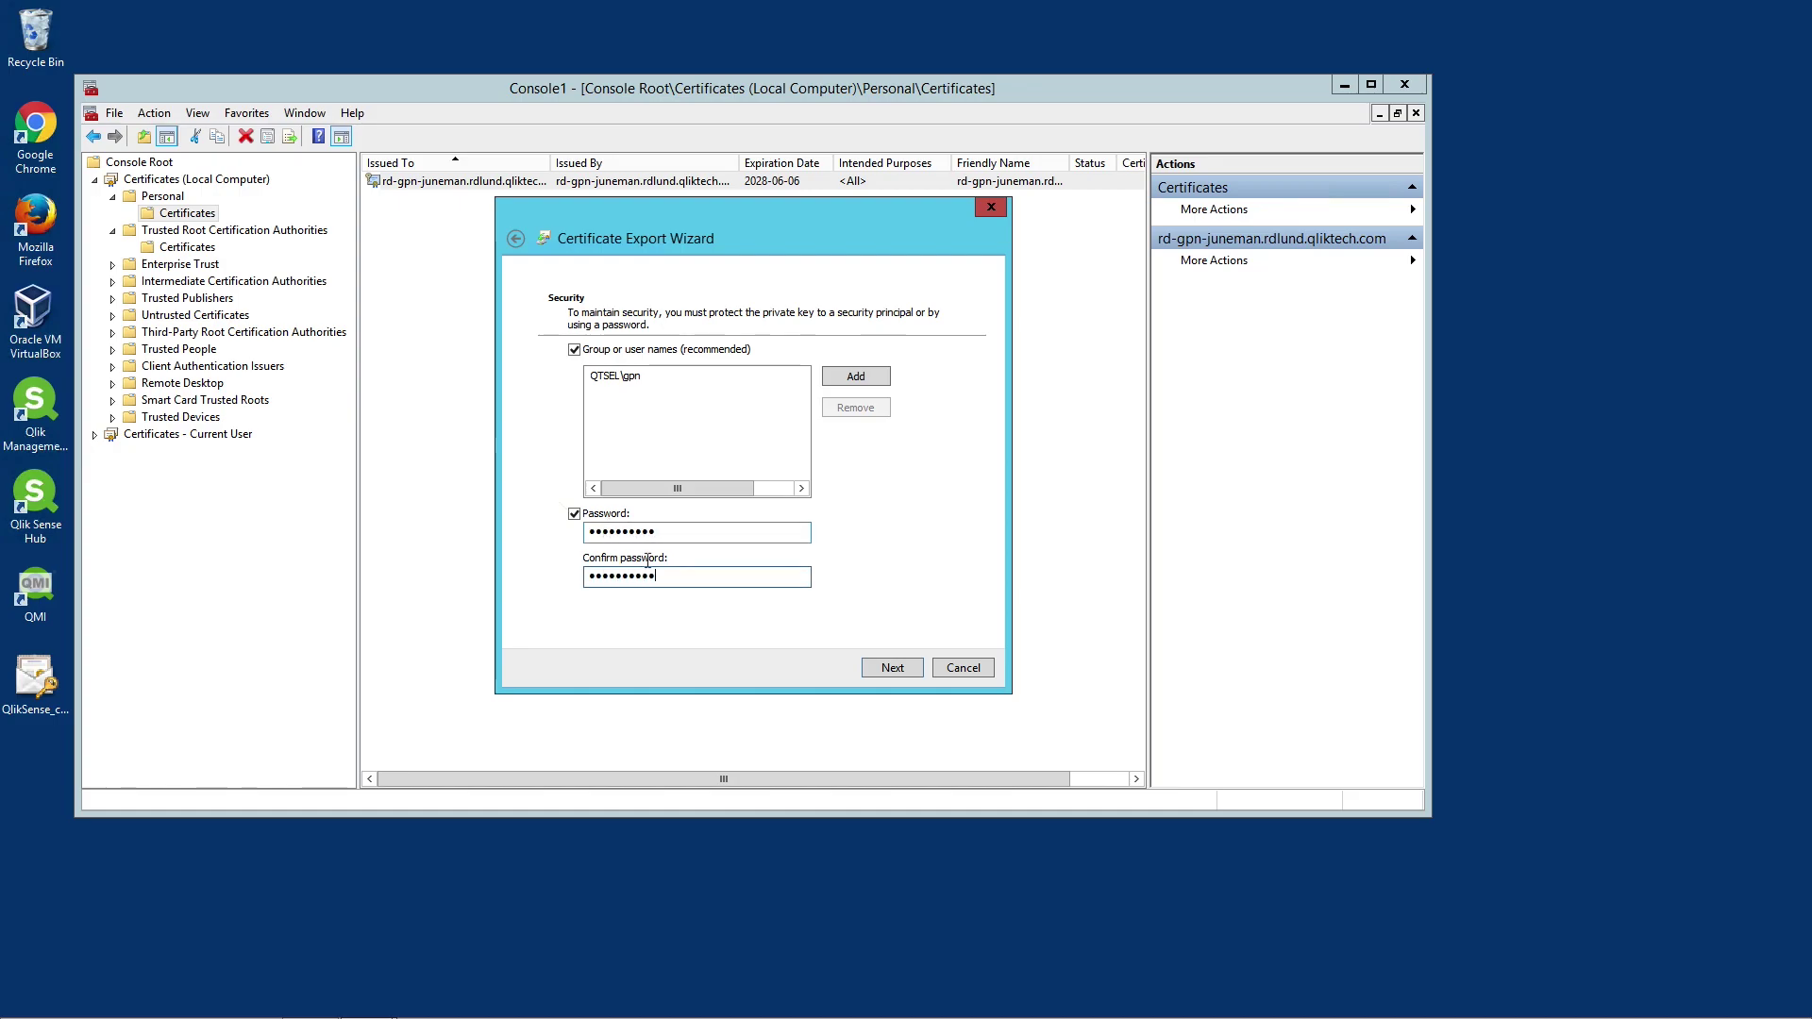
- Complete the export as a MY_Personal .pfx file on the Desktop
left_click(892, 668)
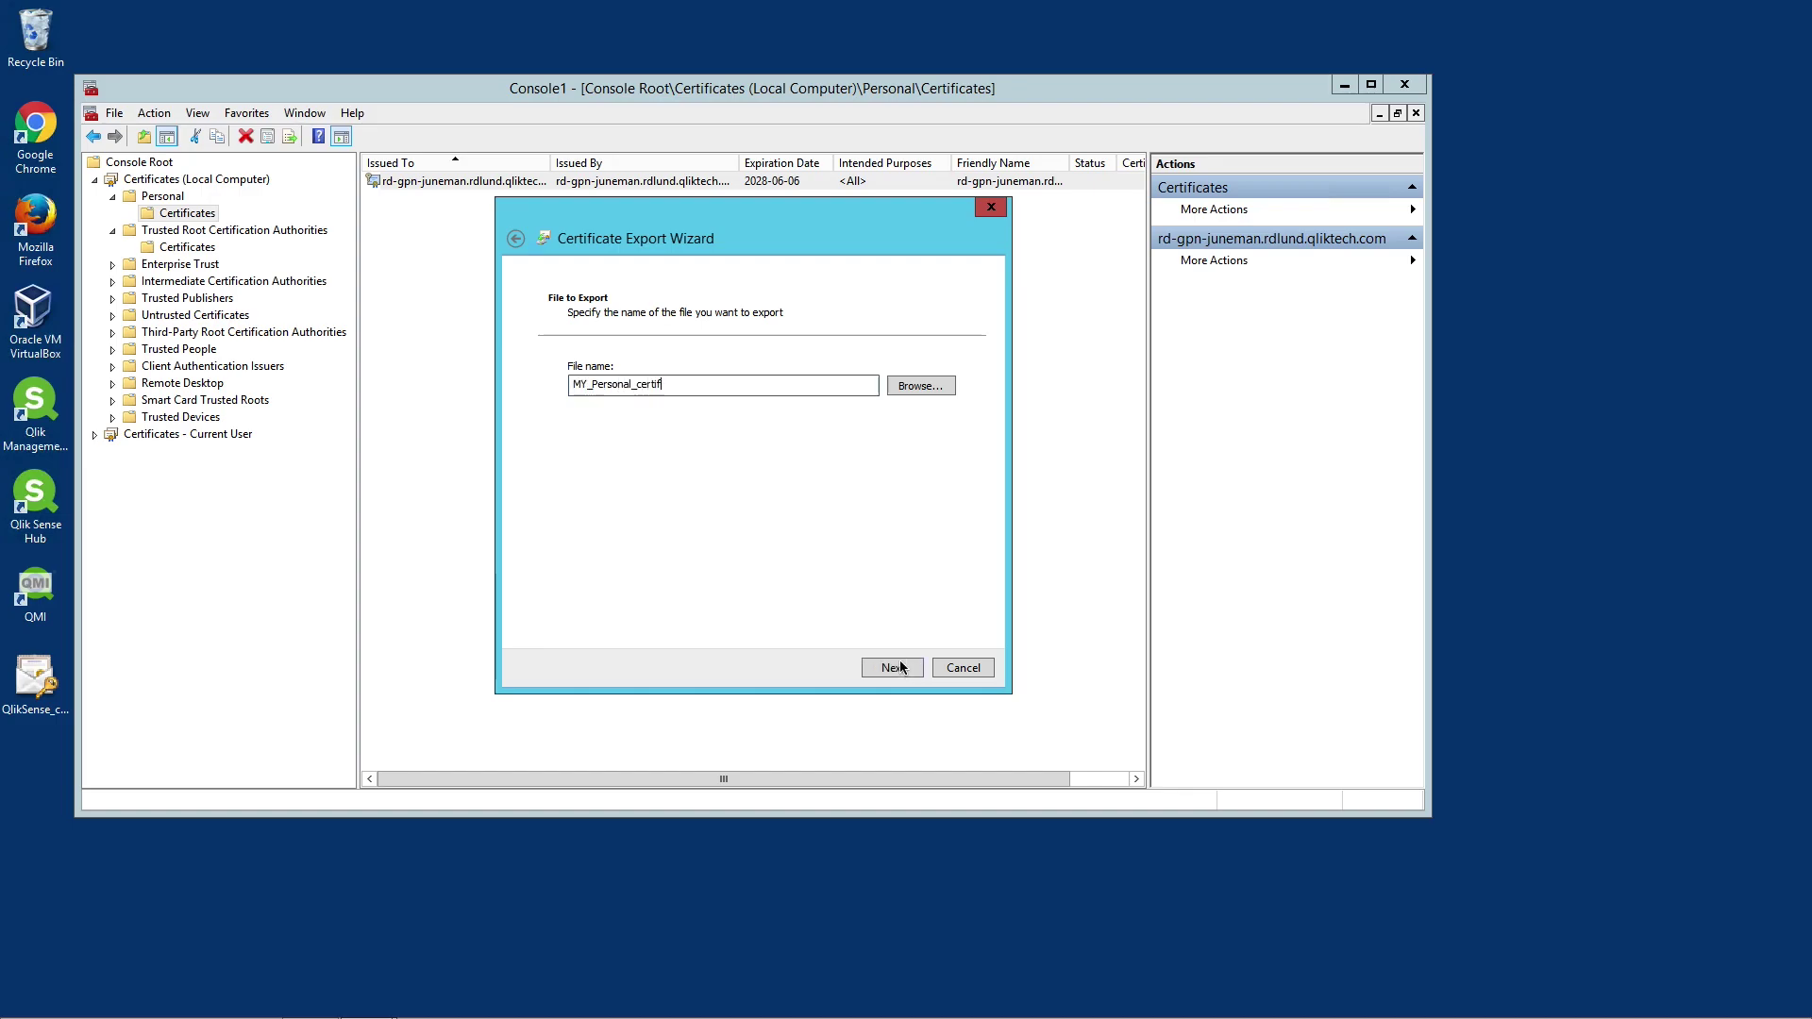
left_click(892, 668)
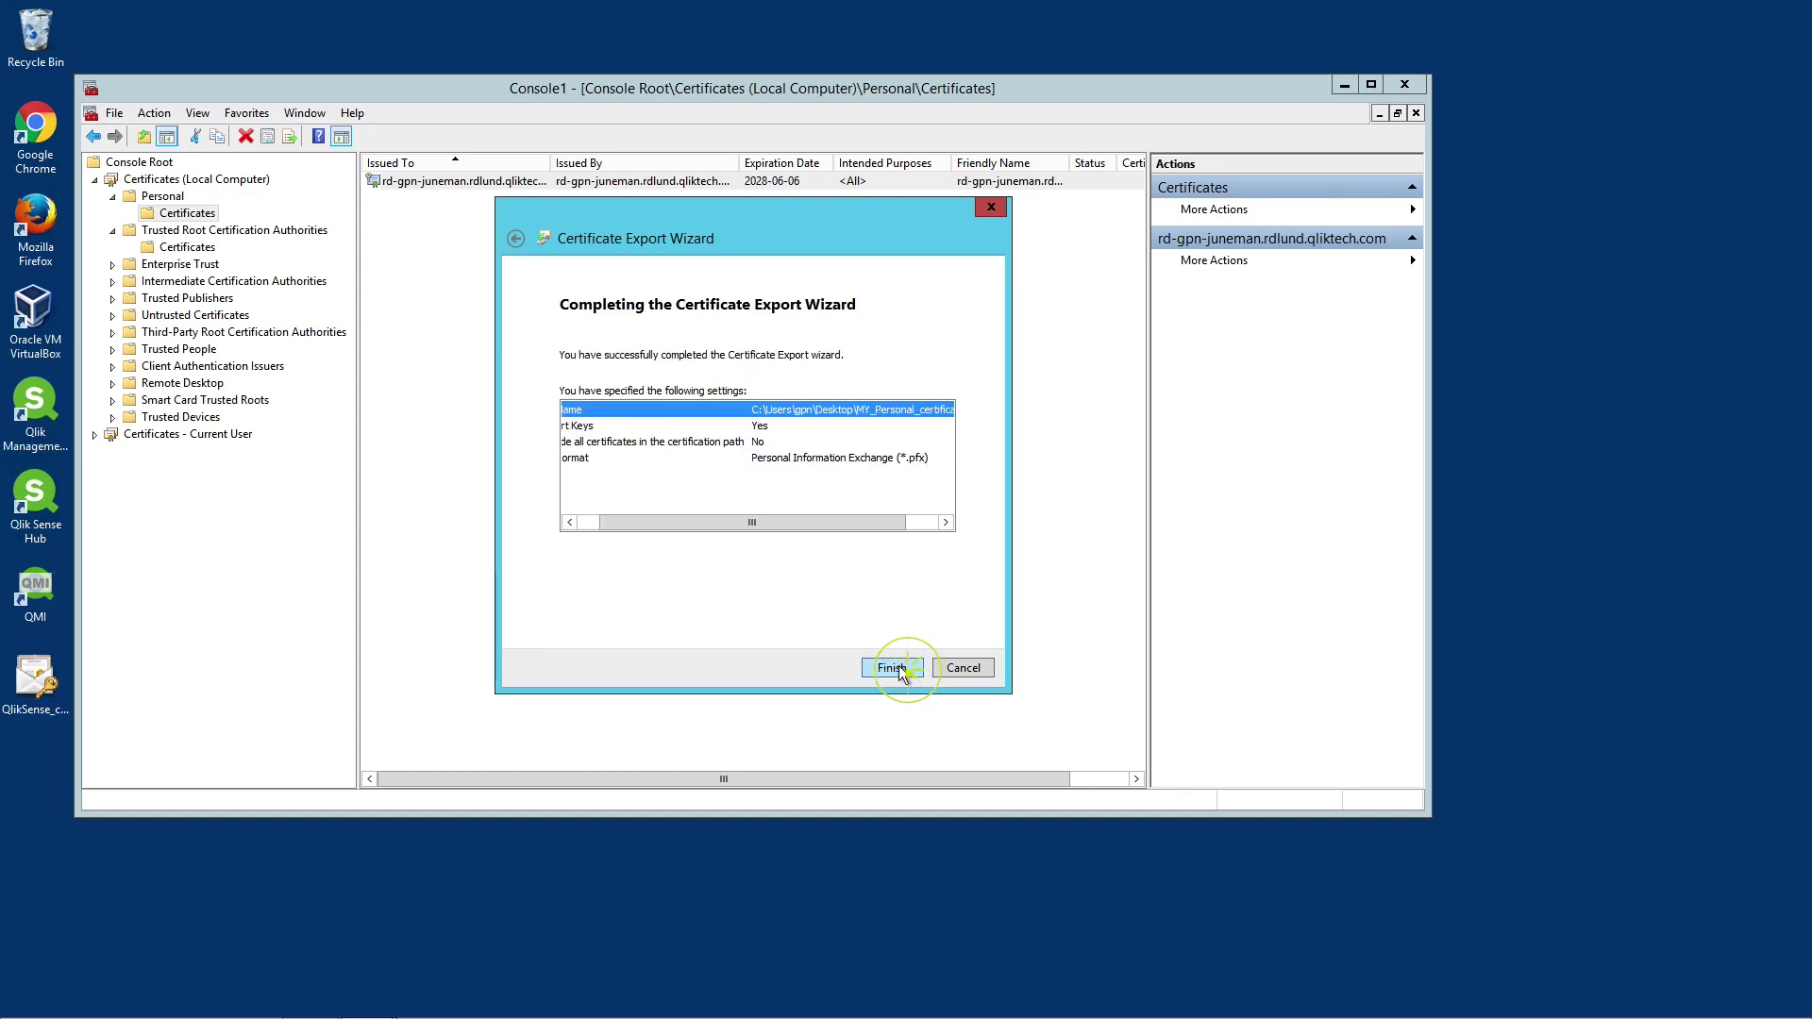
left_click(892, 668)
left_click(965, 581)
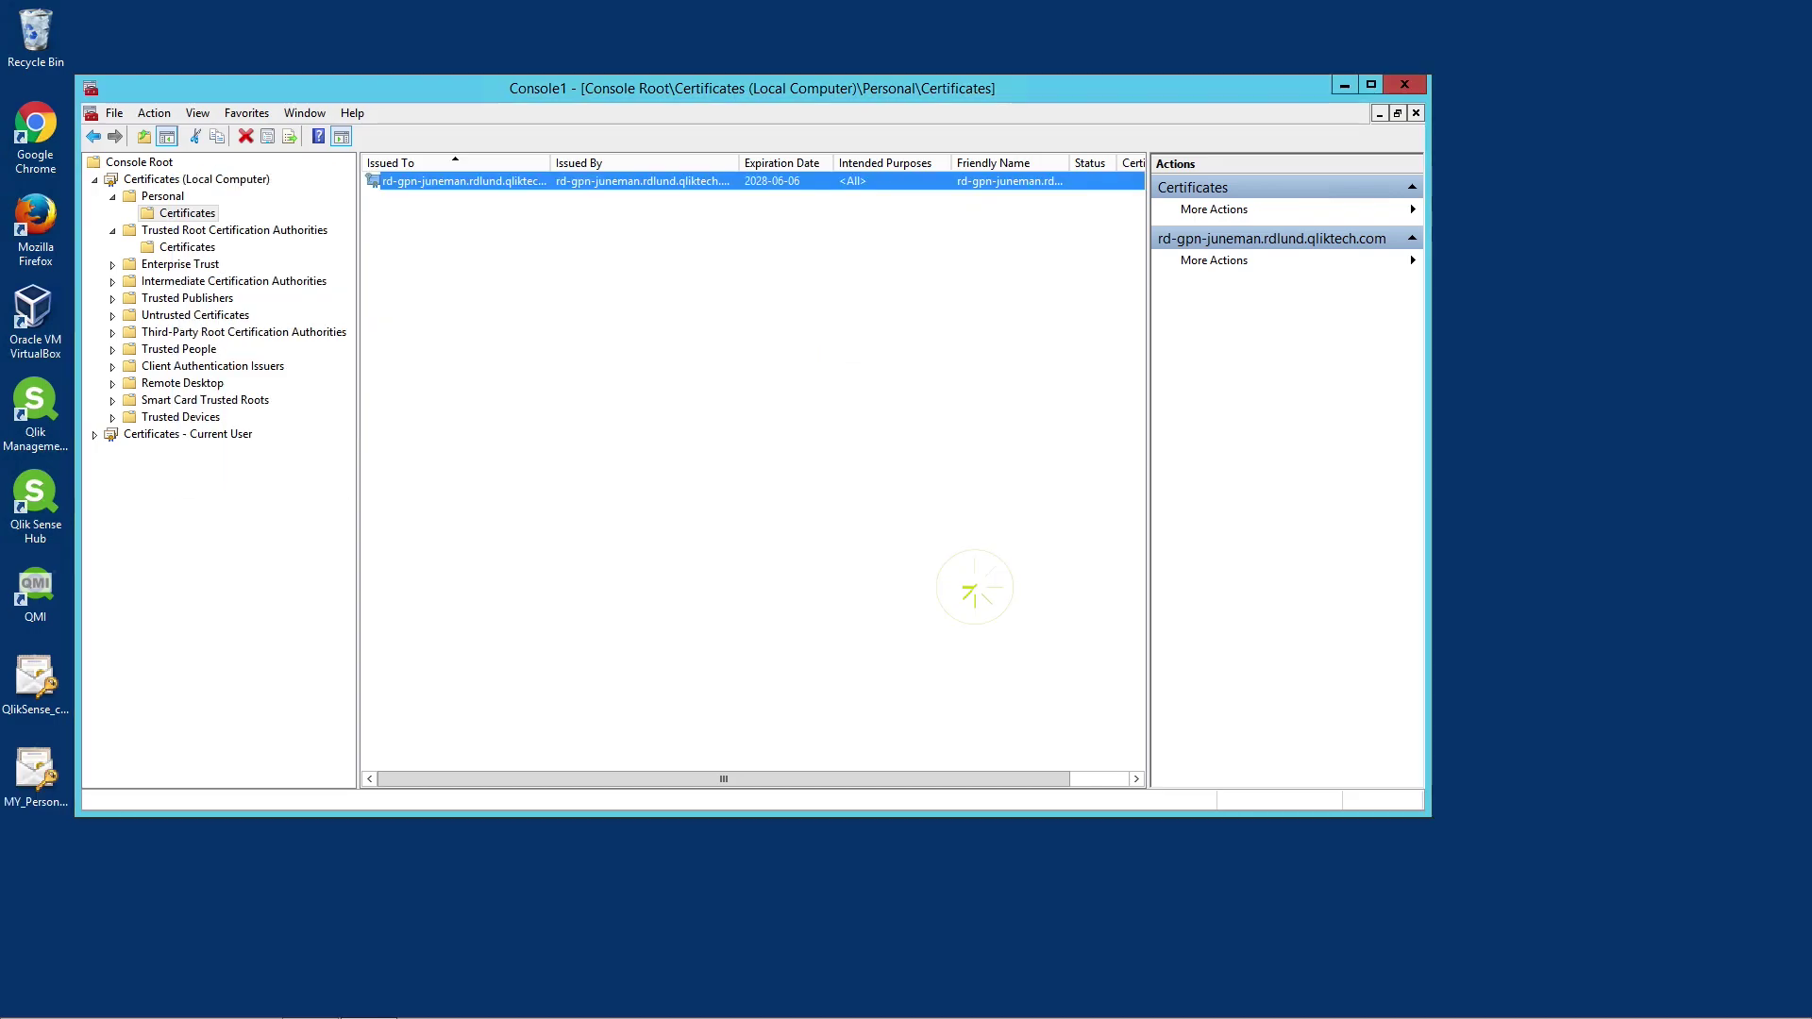
- Browse to Certificates - Current User > Personal > Certificates and select QlikClient
left_click(215, 438)
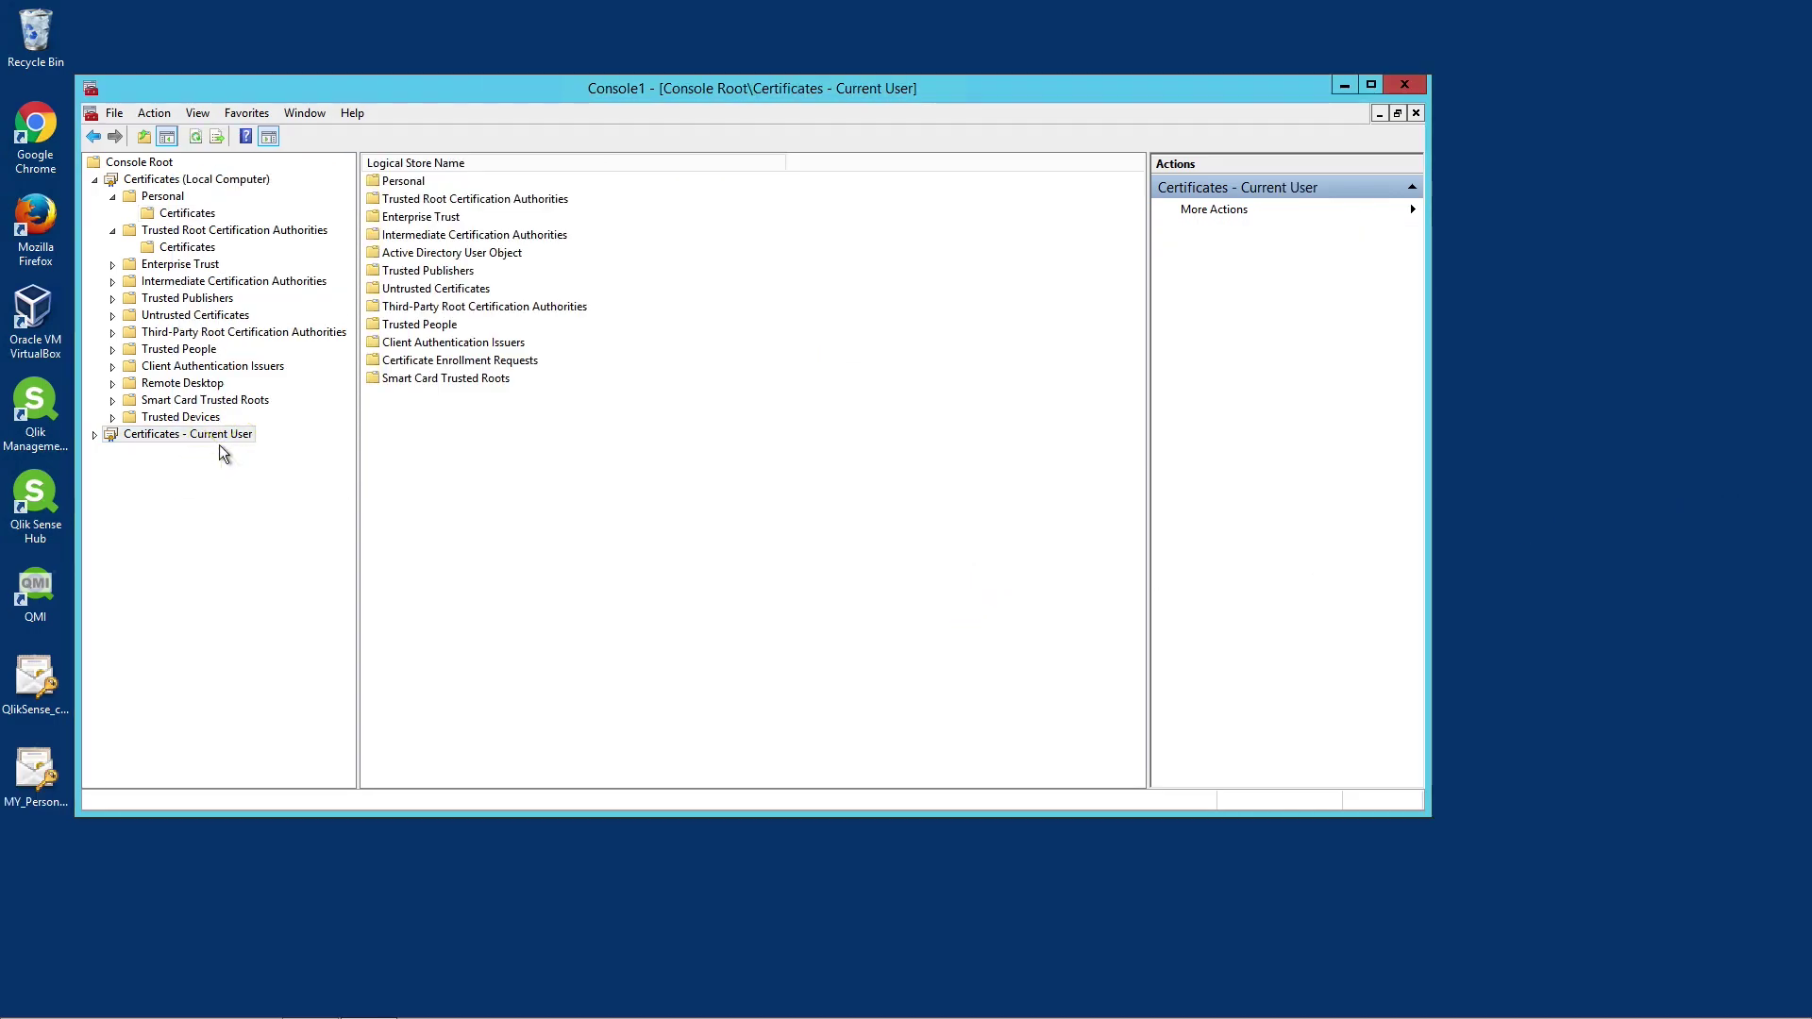
left_click(412, 183)
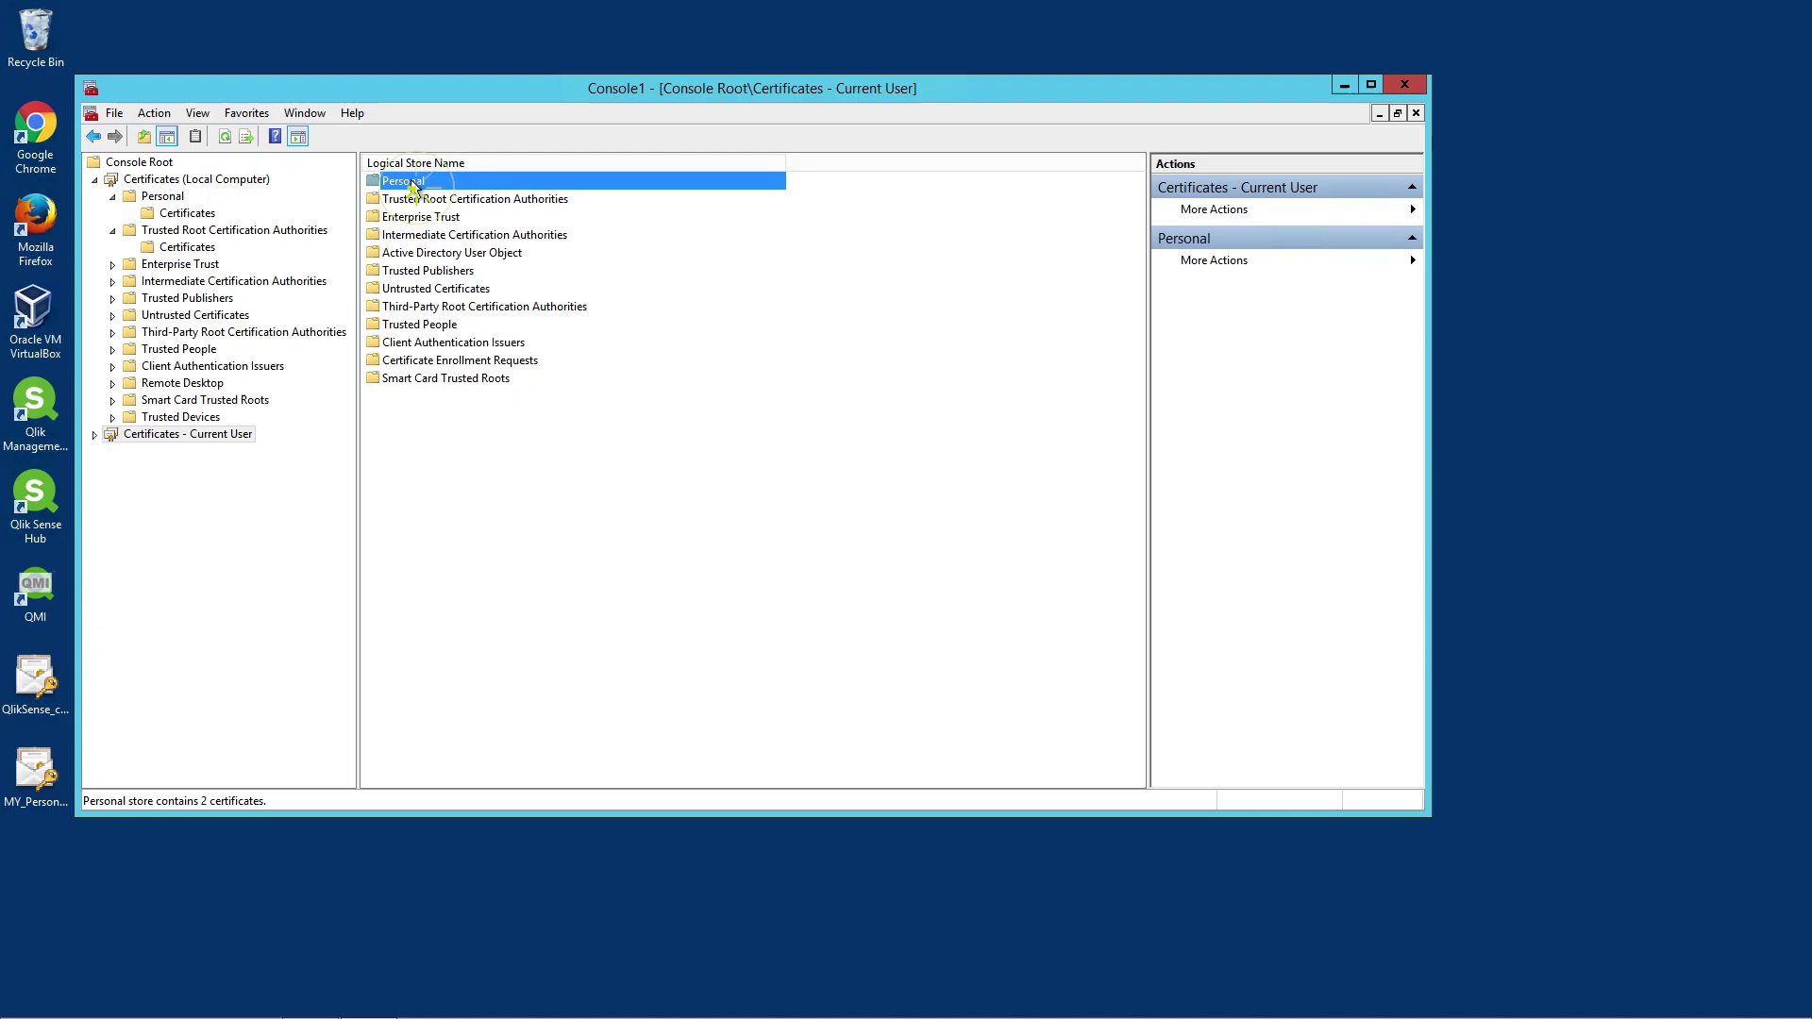
double_click(413, 183)
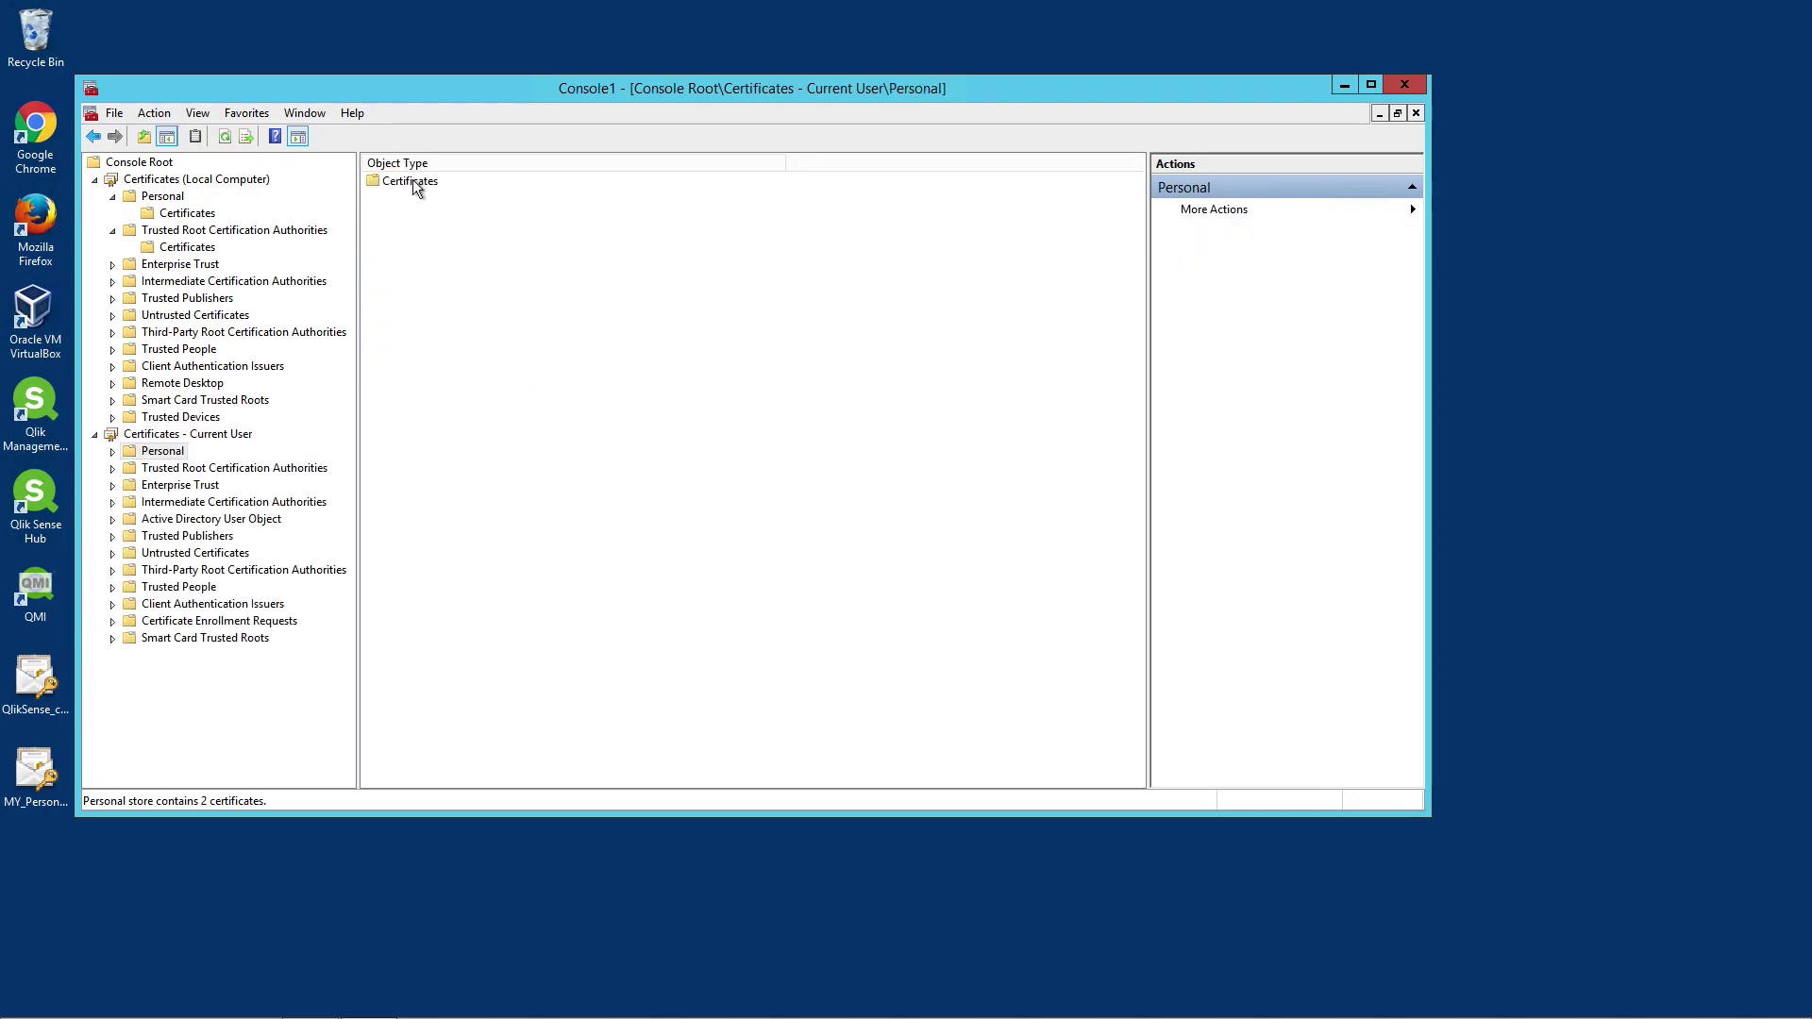
double_click(412, 181)
left_click(438, 202)
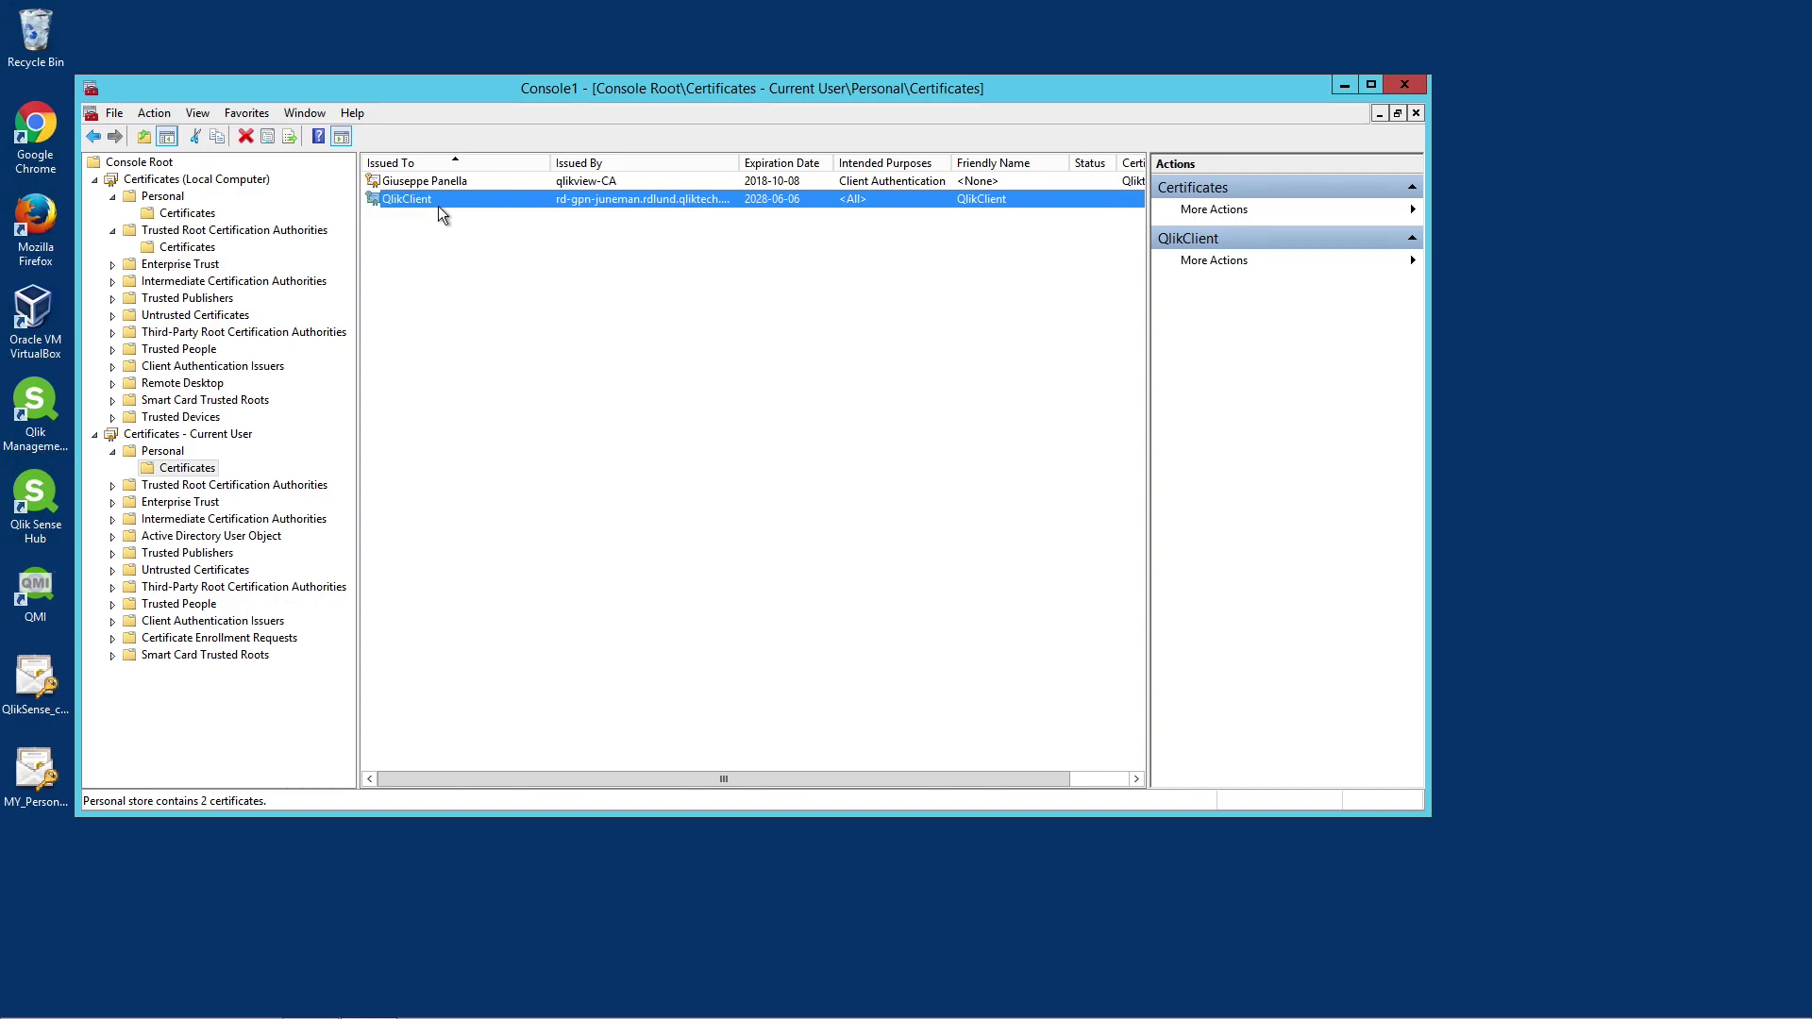
- Start exporting the QlikClient certificate with its private key in PKCS #12 (.pfx) format
right_click(427, 202)
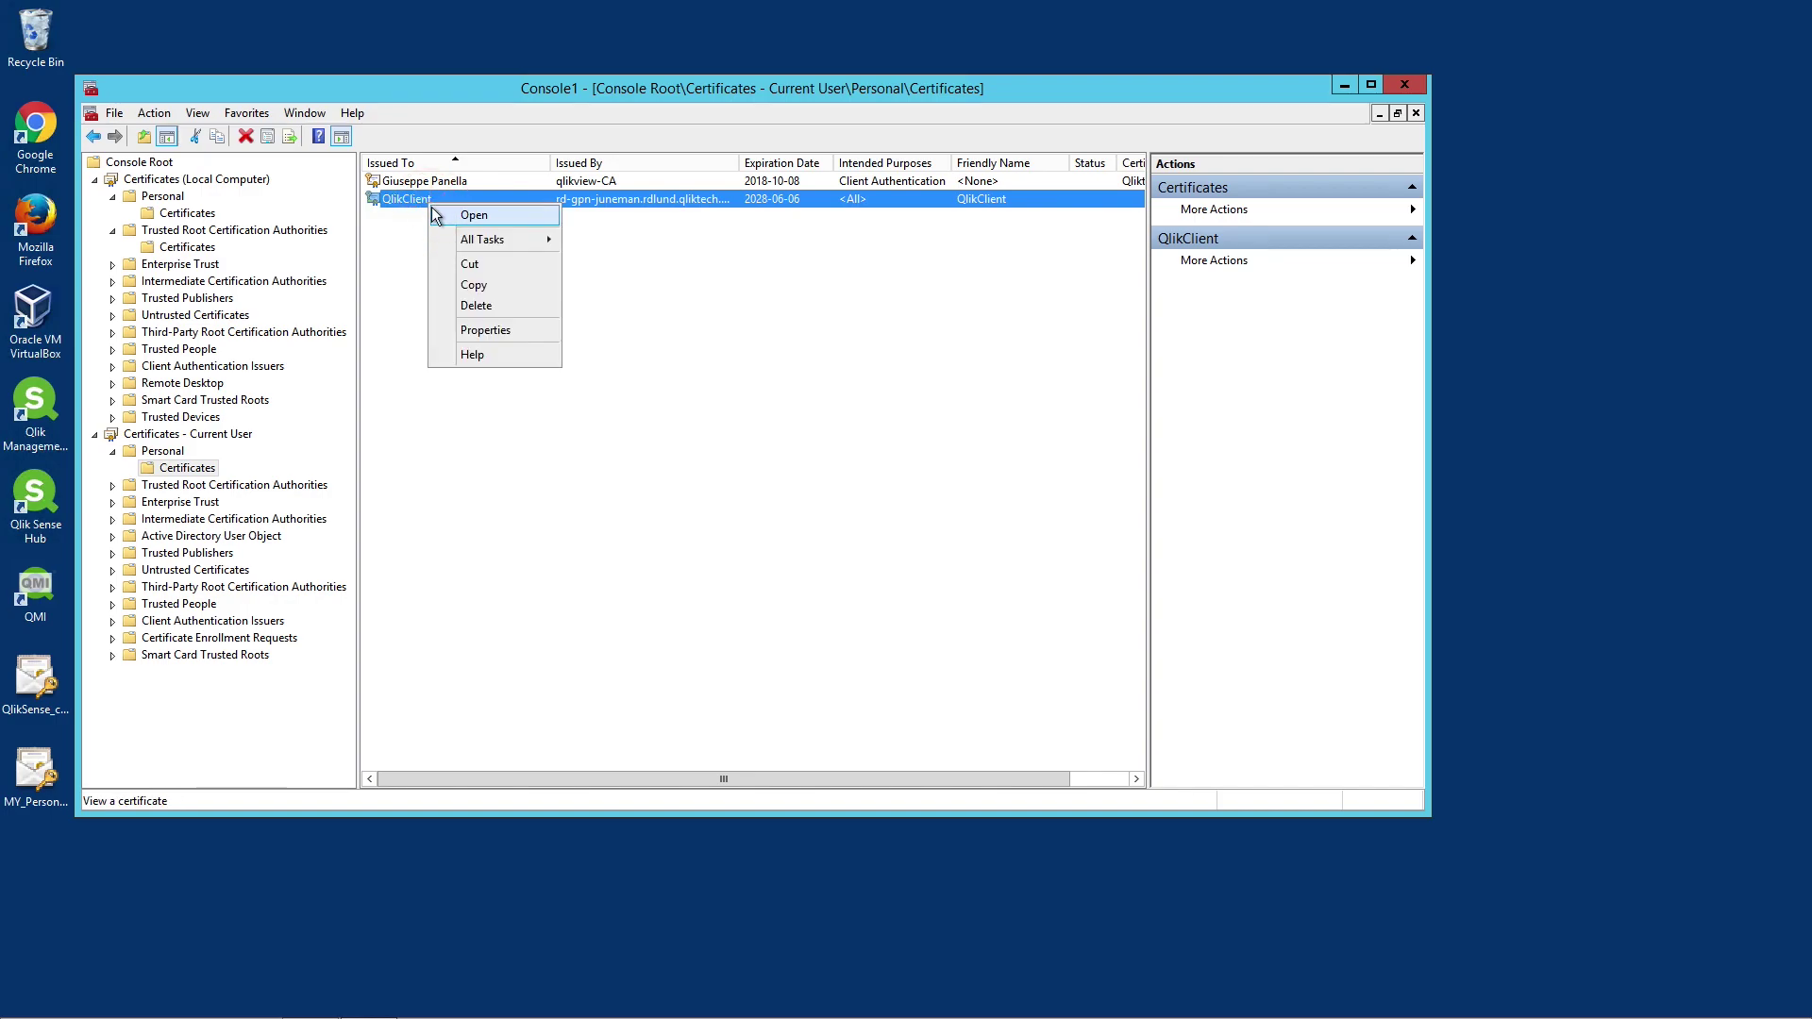
mouse_move(511, 232)
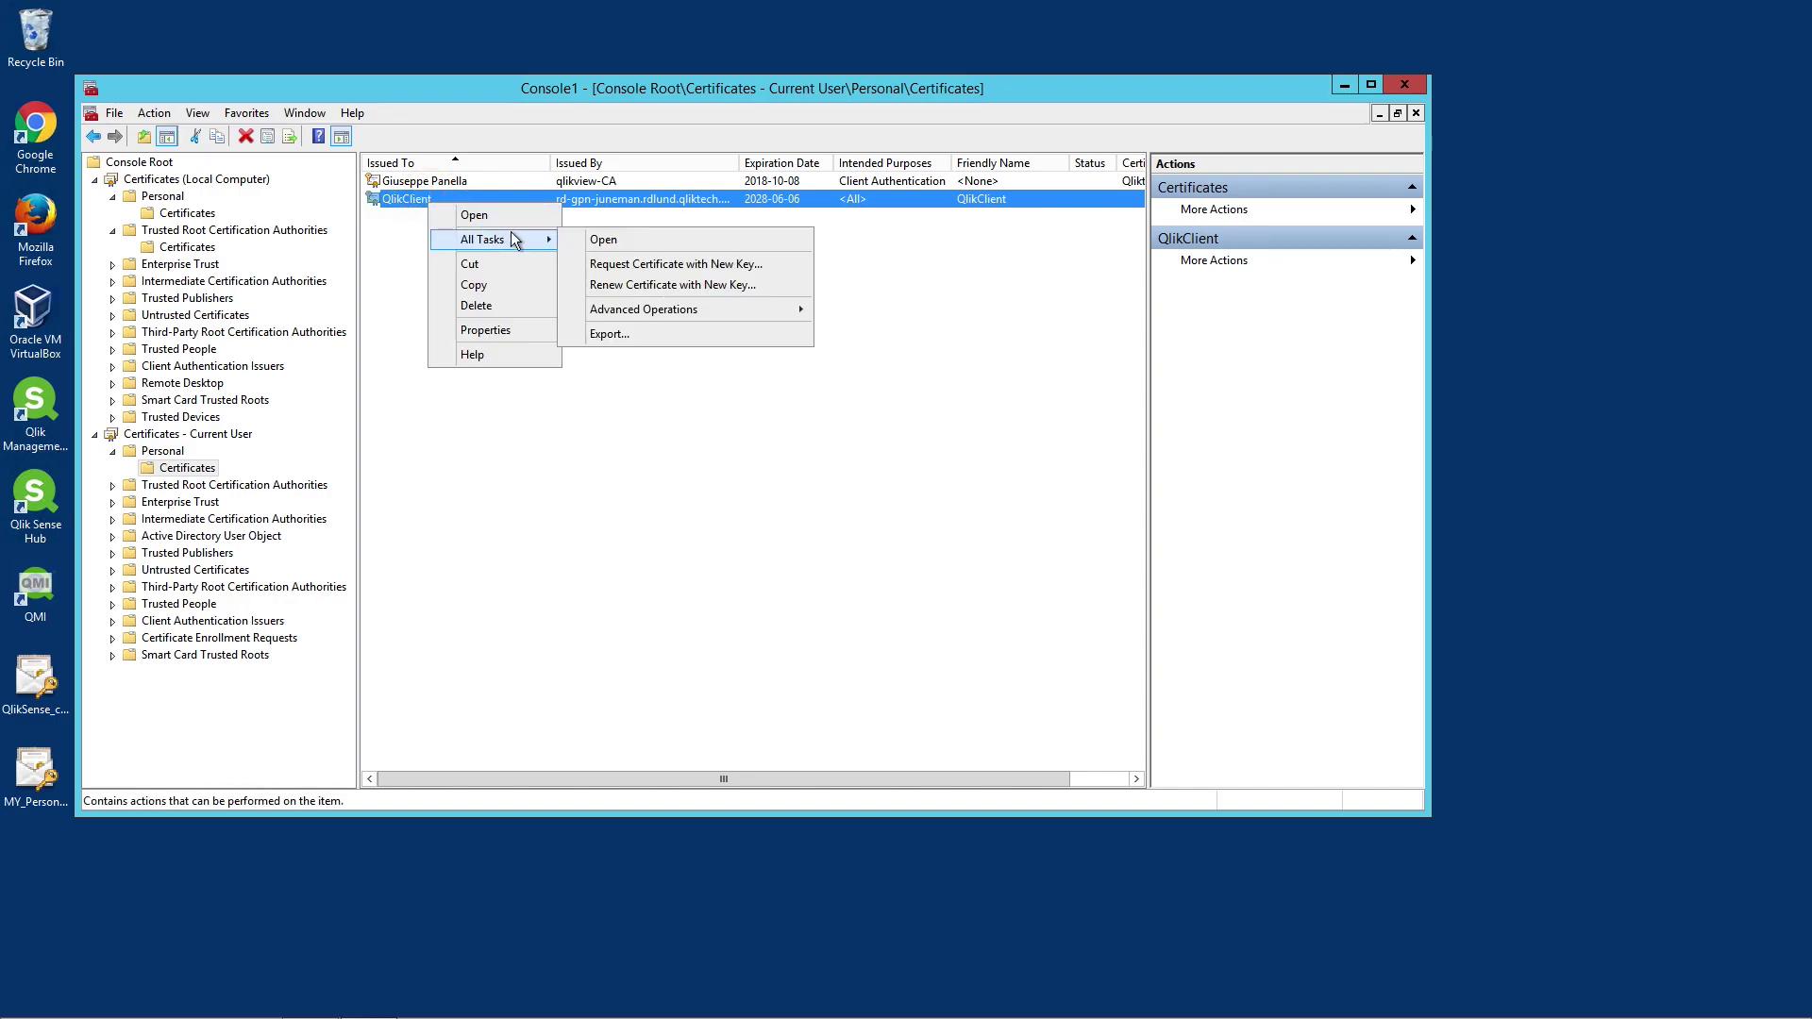
left_click(663, 335)
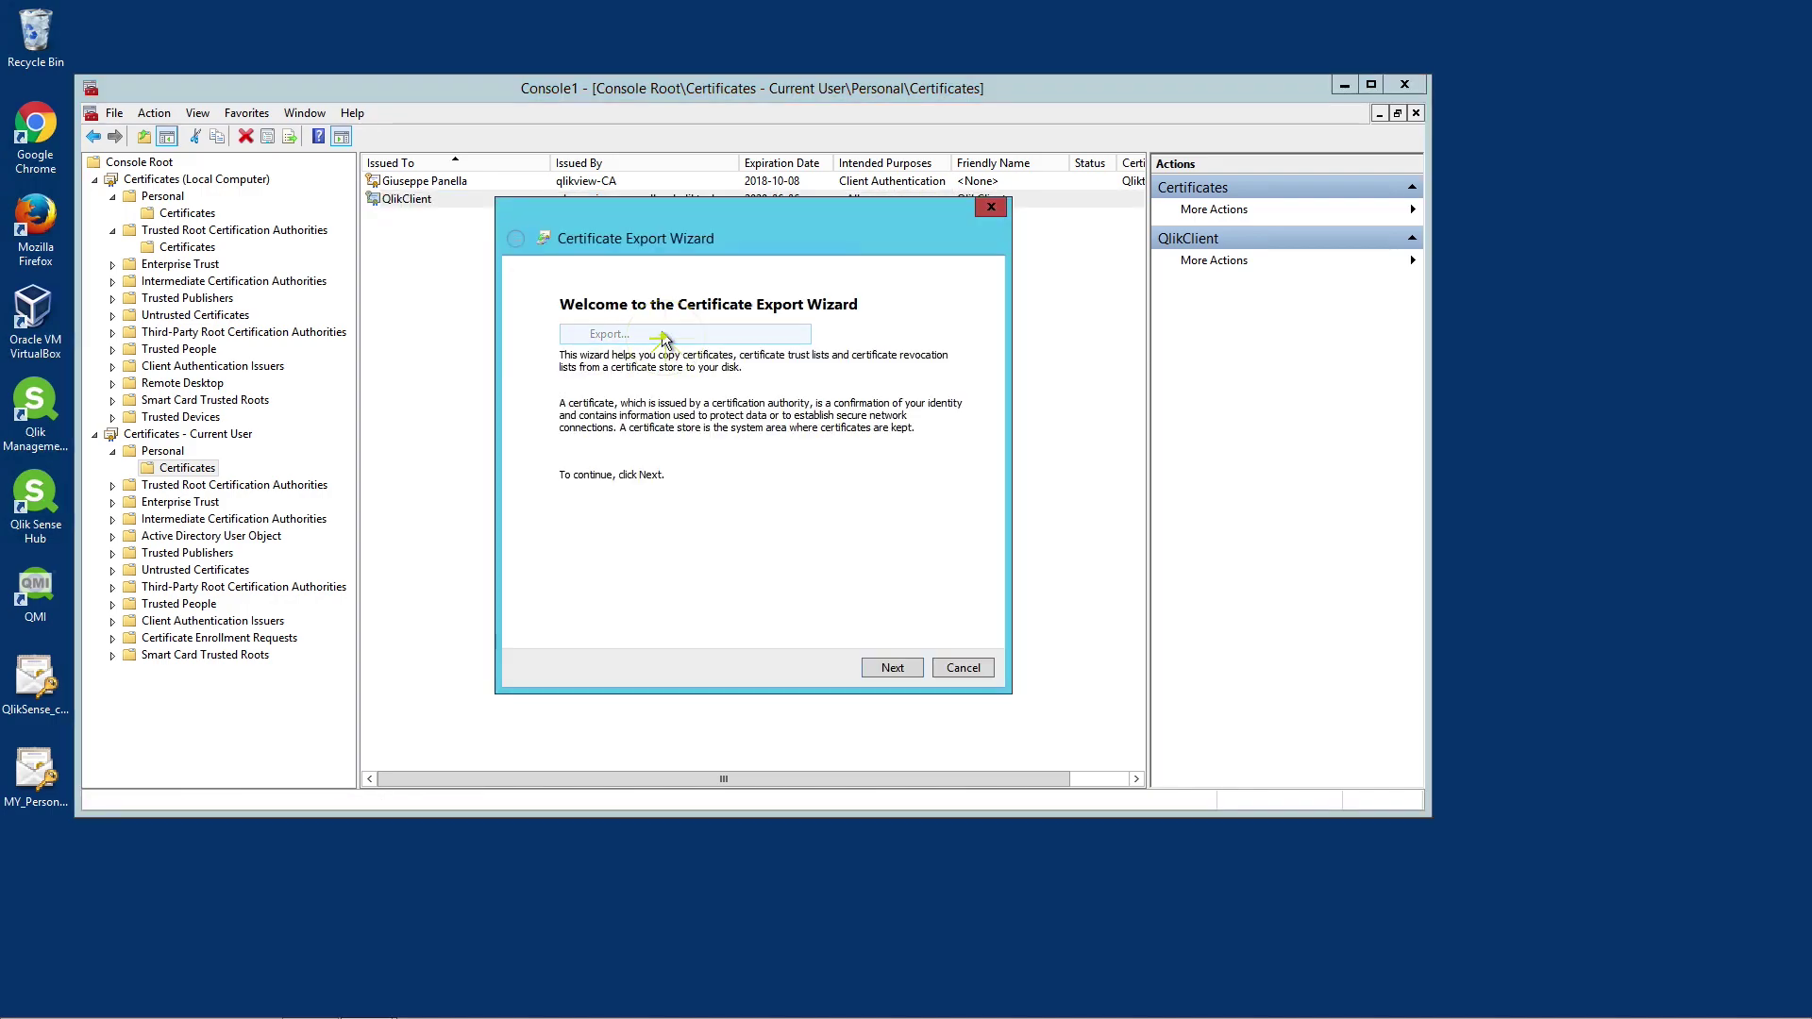
left_click(893, 670)
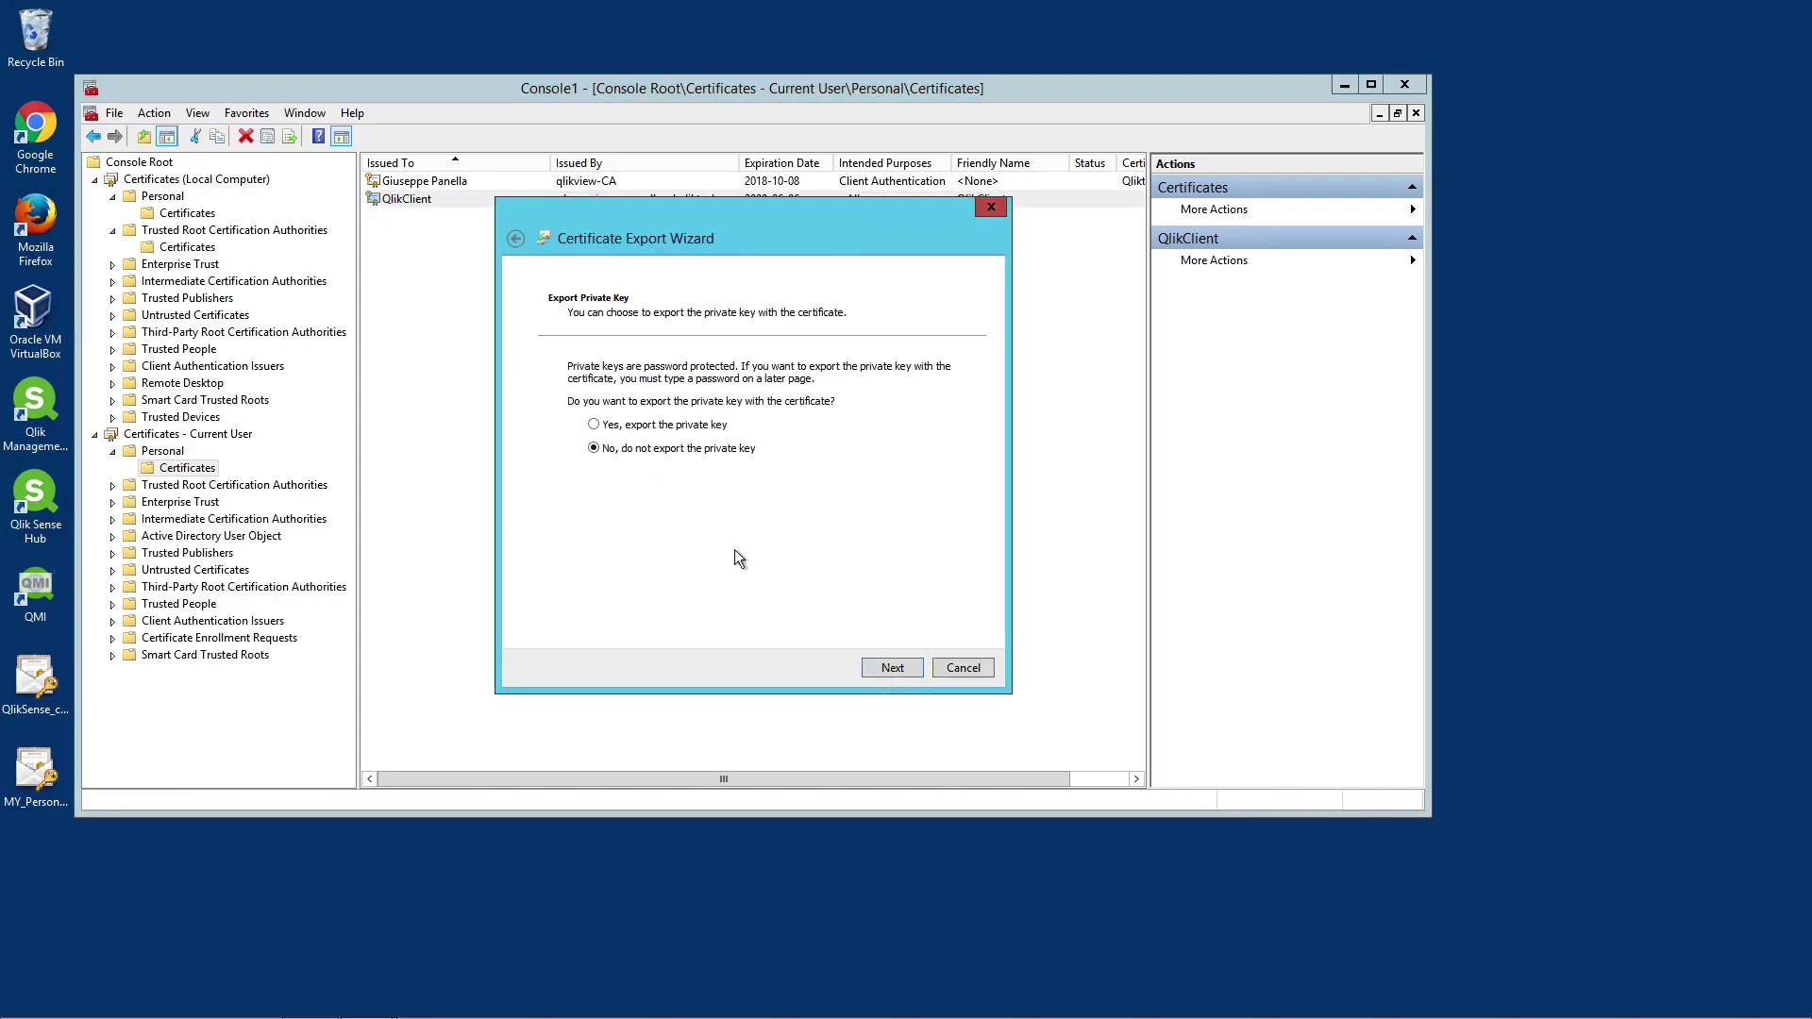
left_click(593, 426)
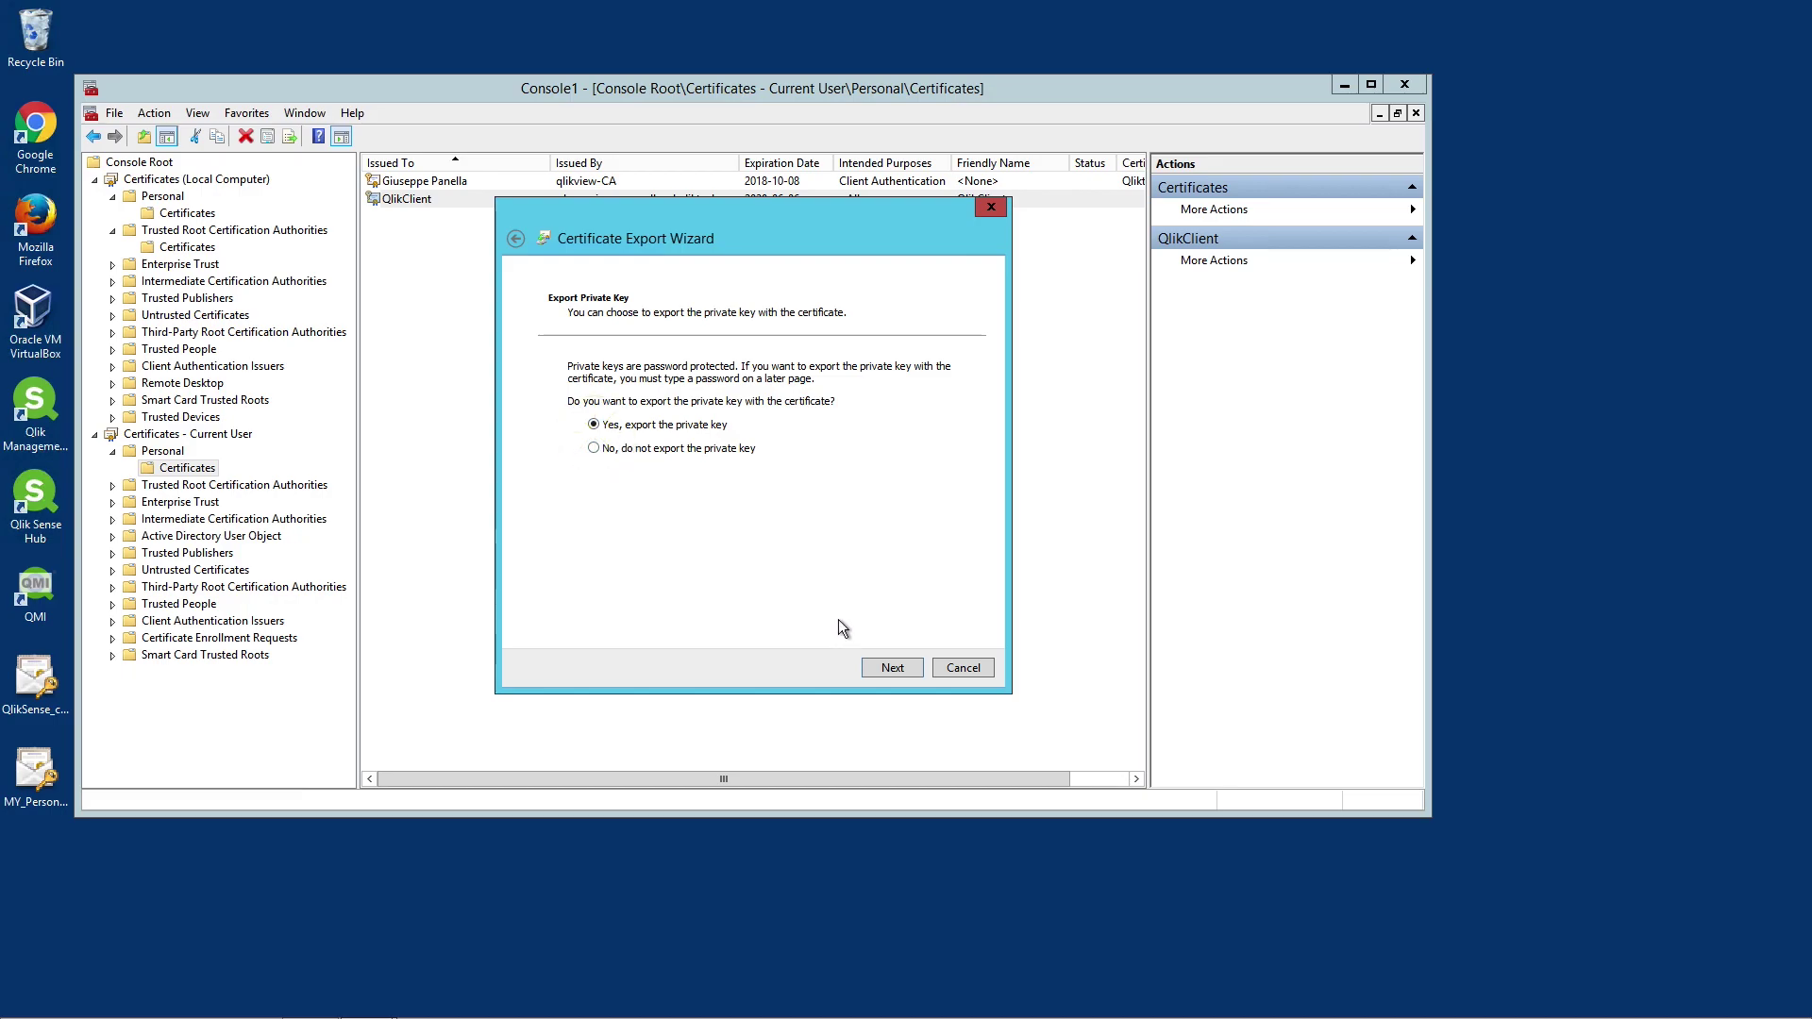
left_click(871, 671)
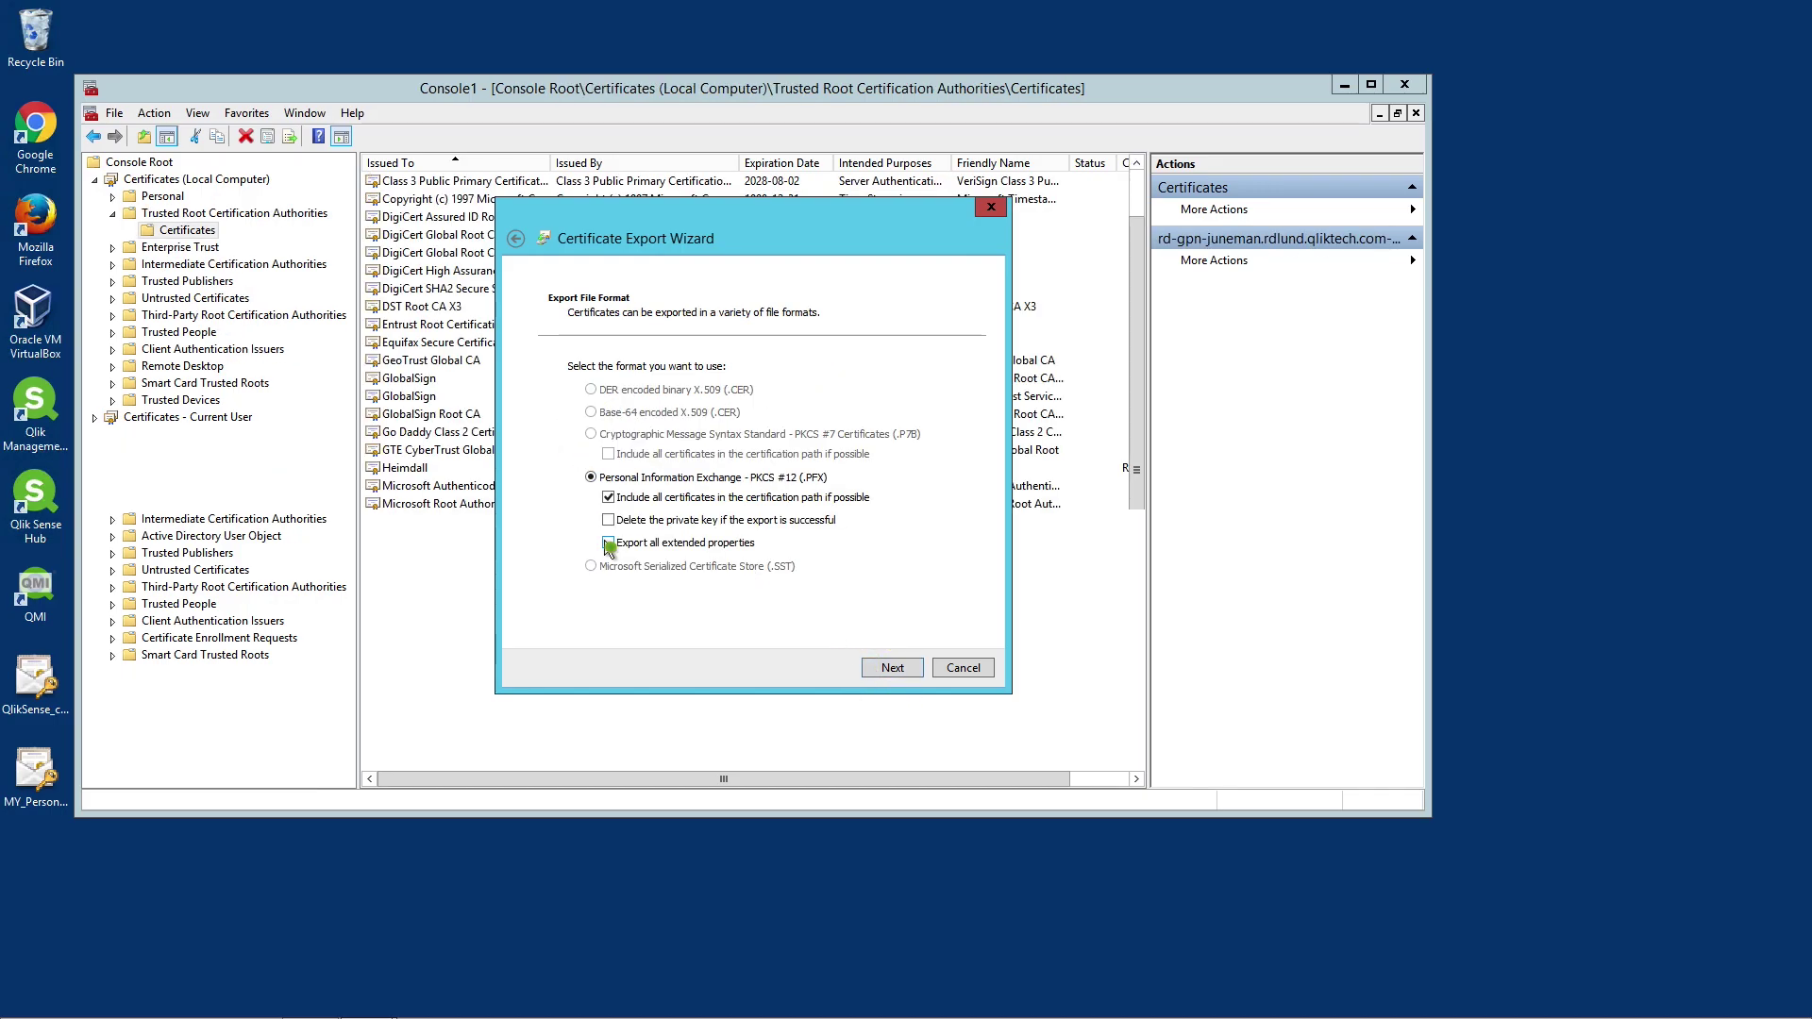
left_click(889, 673)
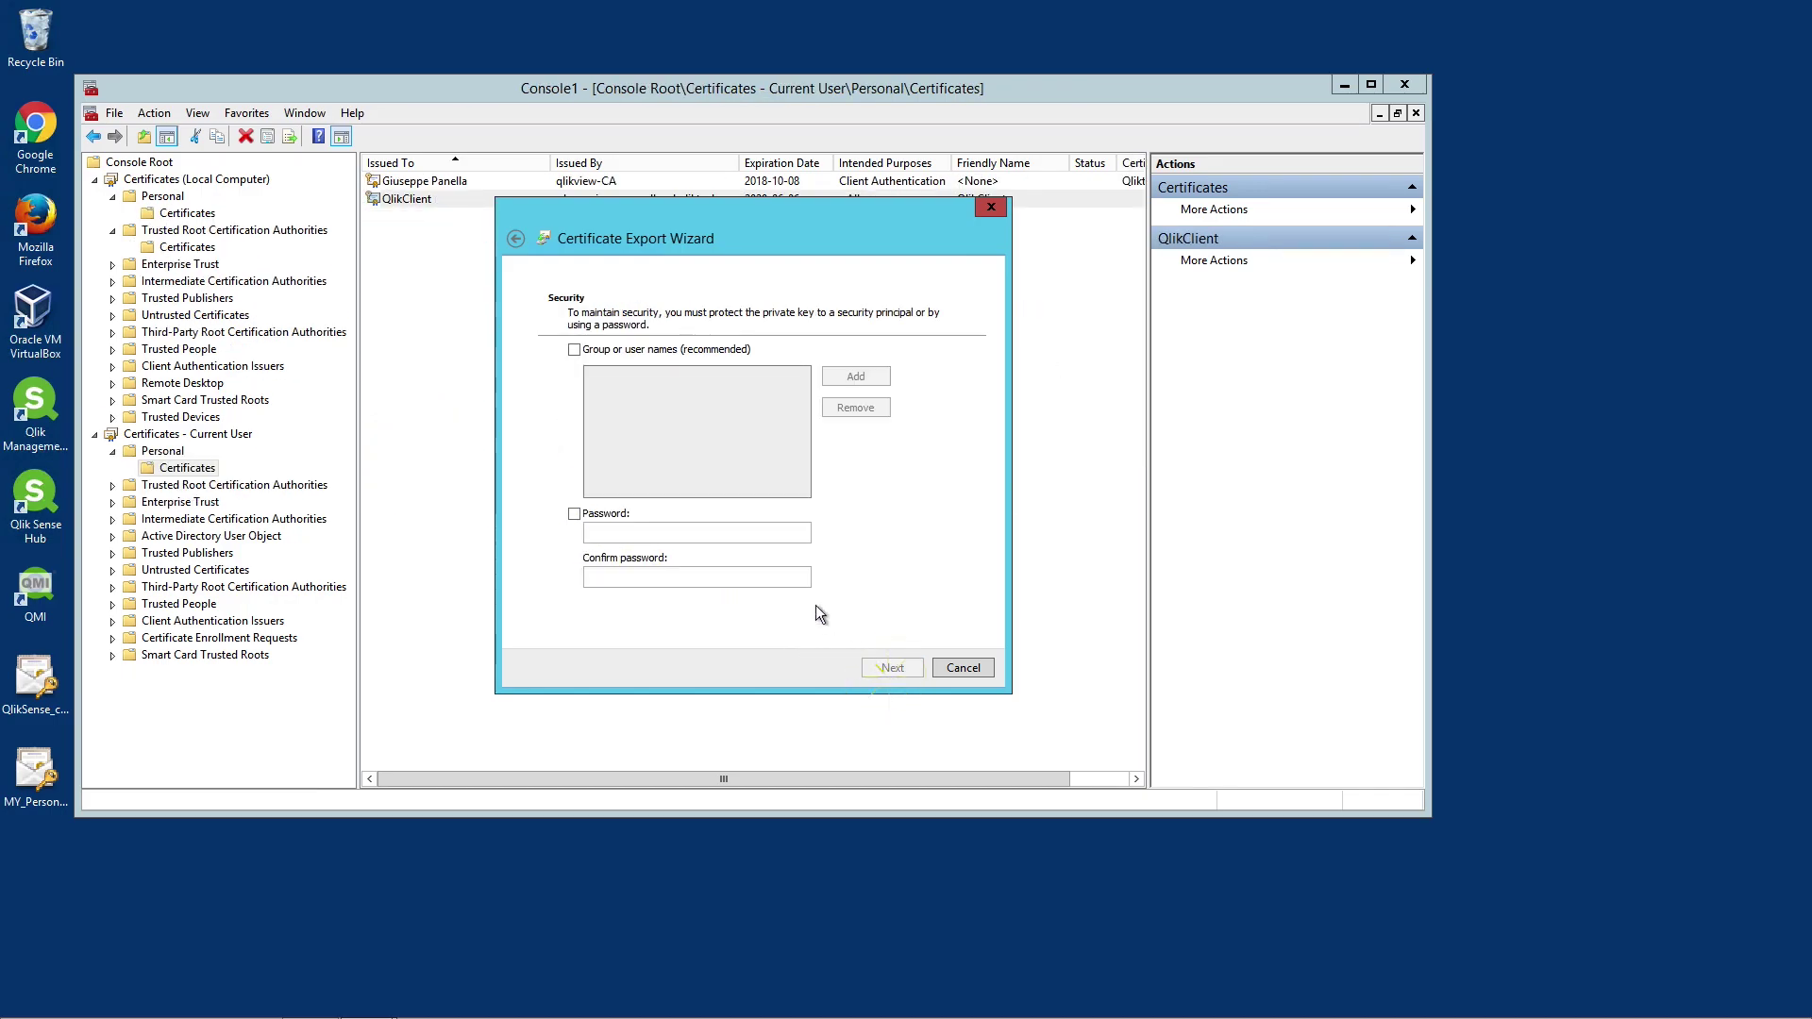
- Protect the export with the user group option and a confirmed password
left_click(574, 349)
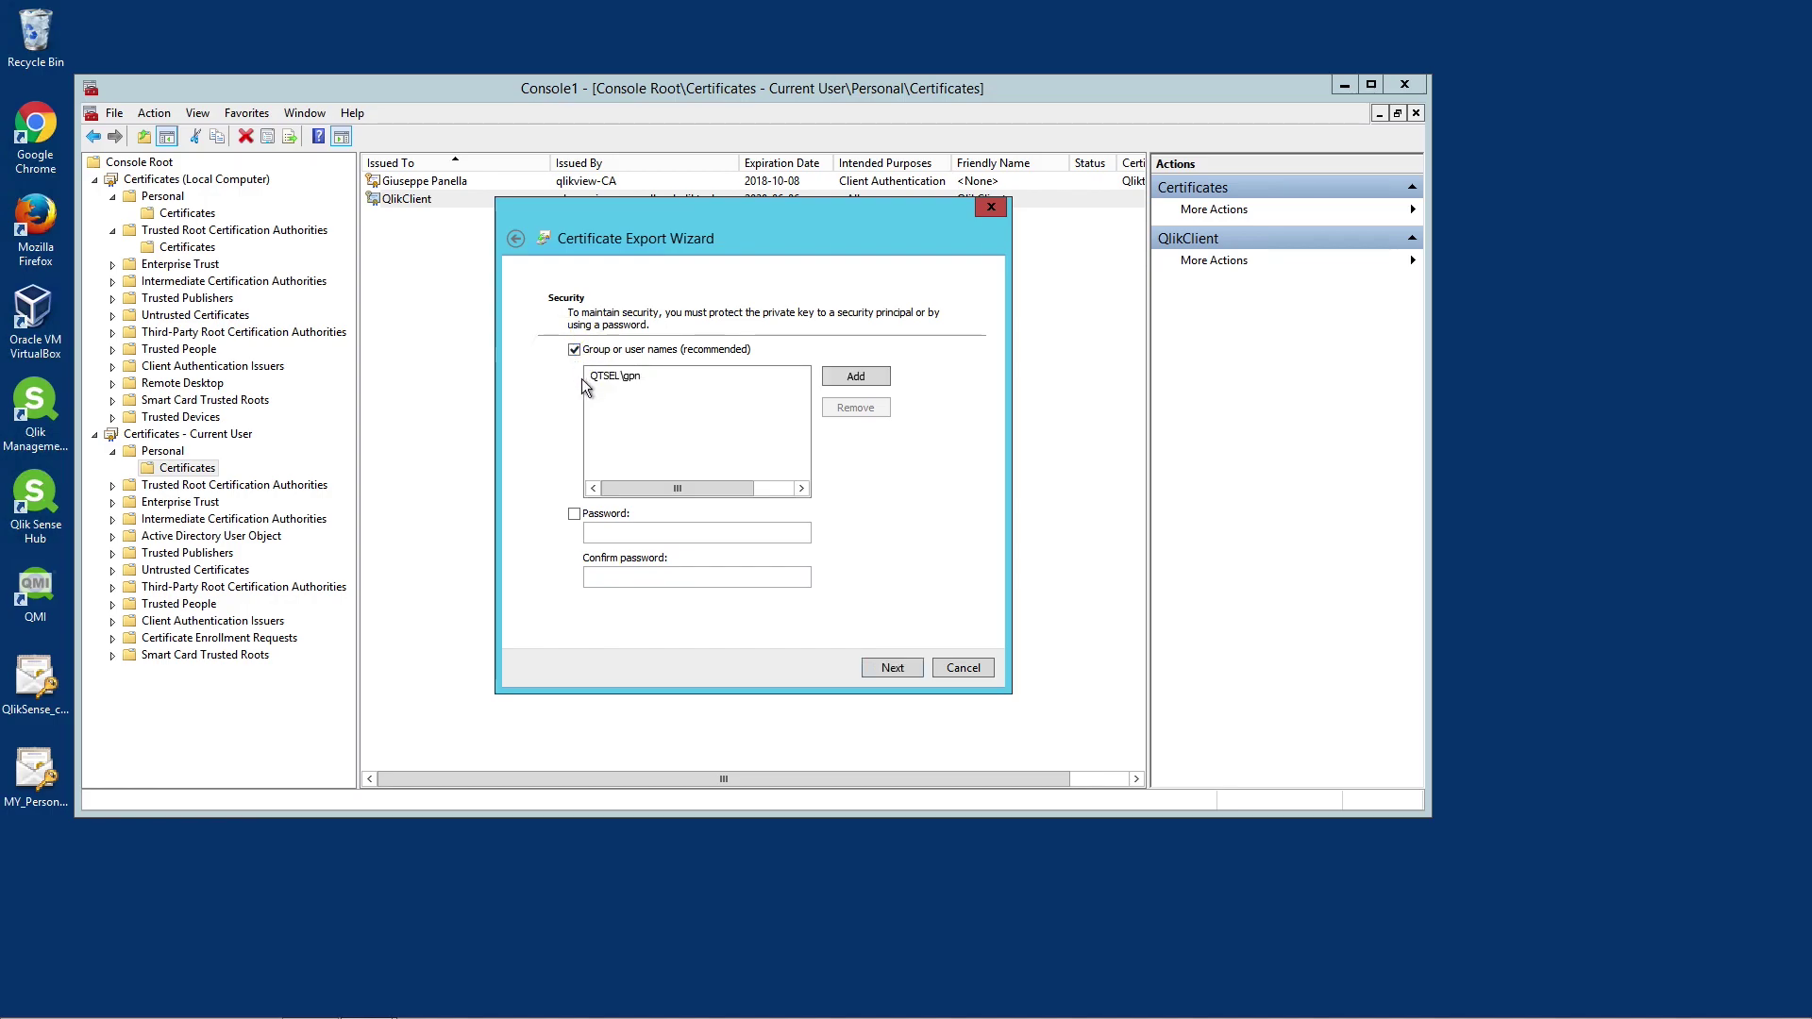
left_click(623, 514)
left_click(610, 532)
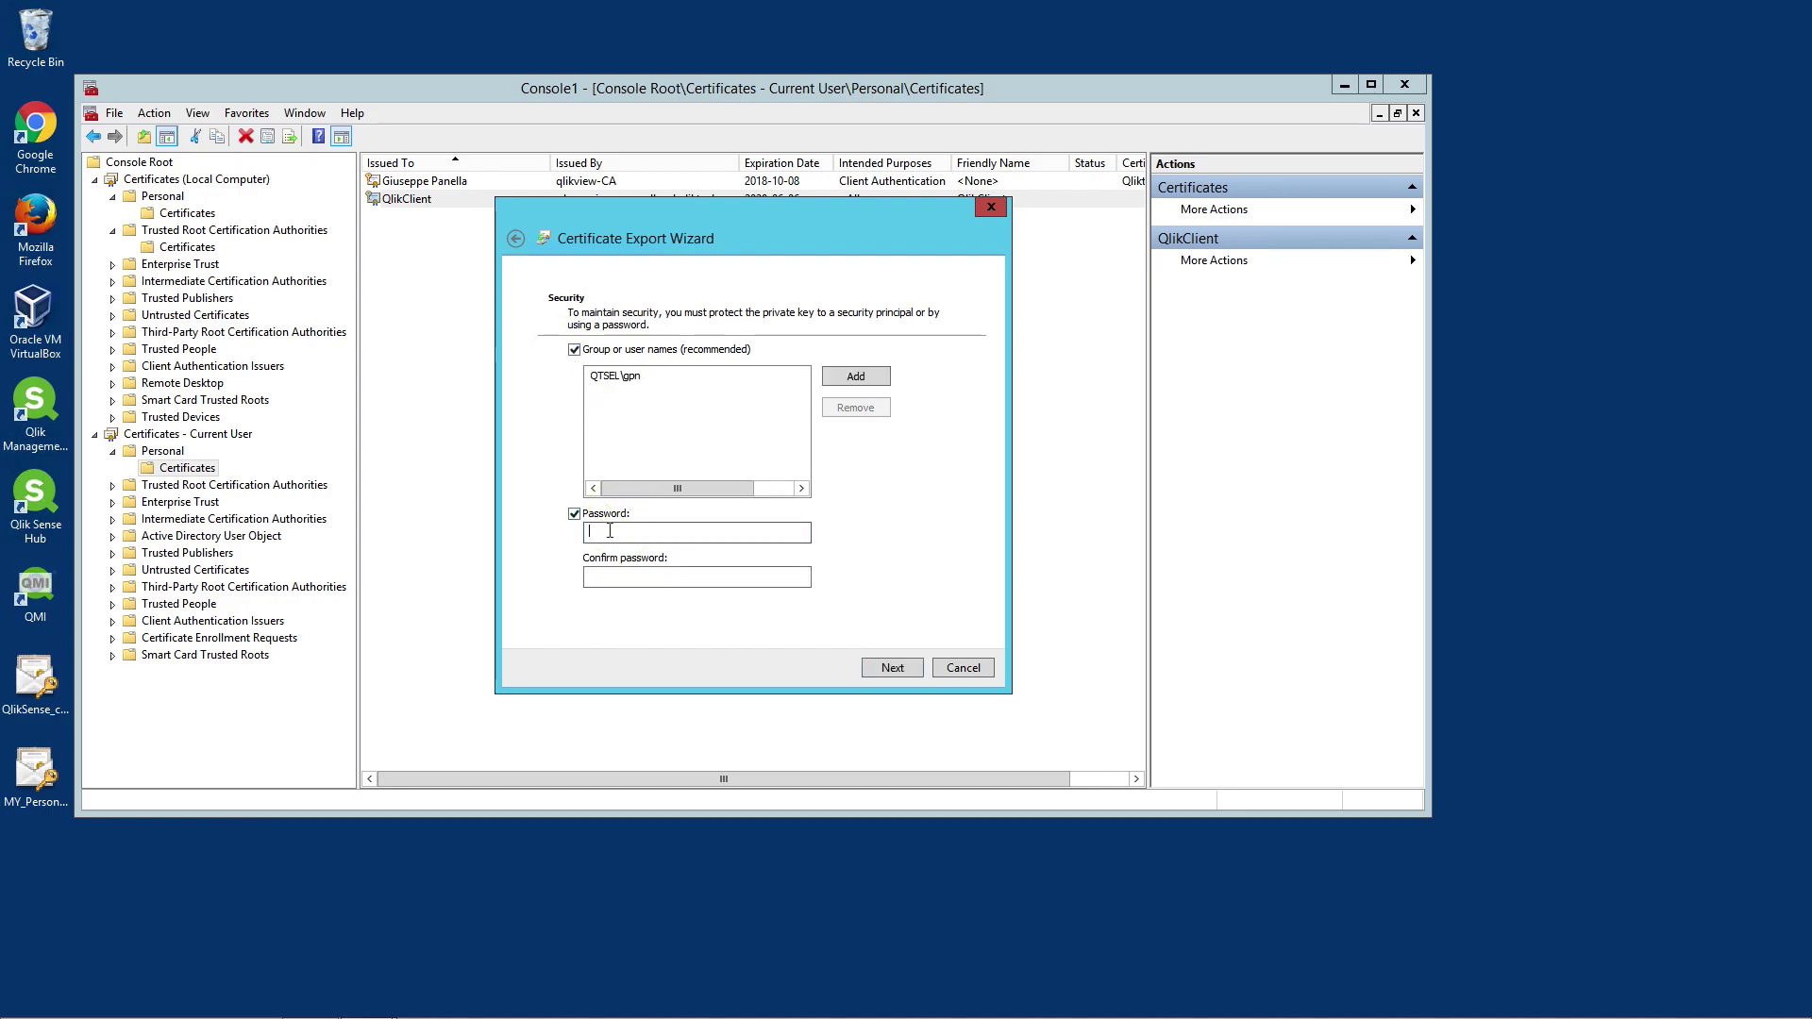
type("••••••••••")
key("Tab")
type("••••")
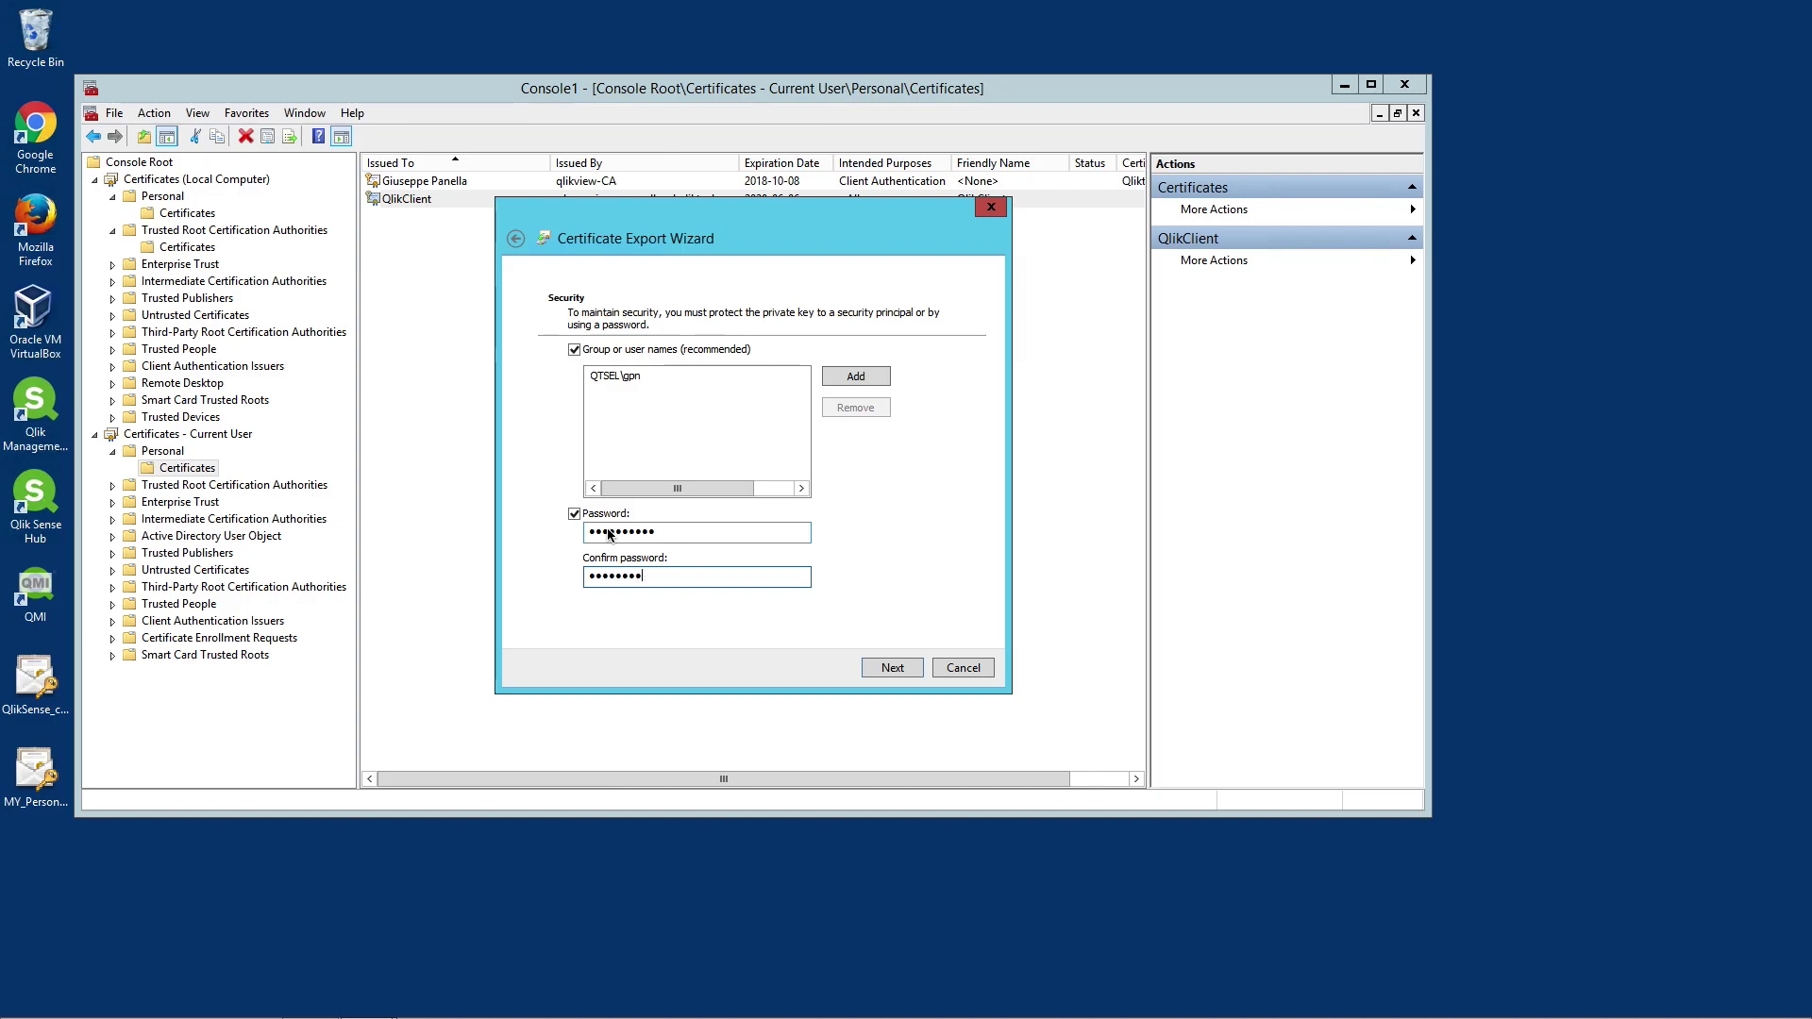
type("••••••")
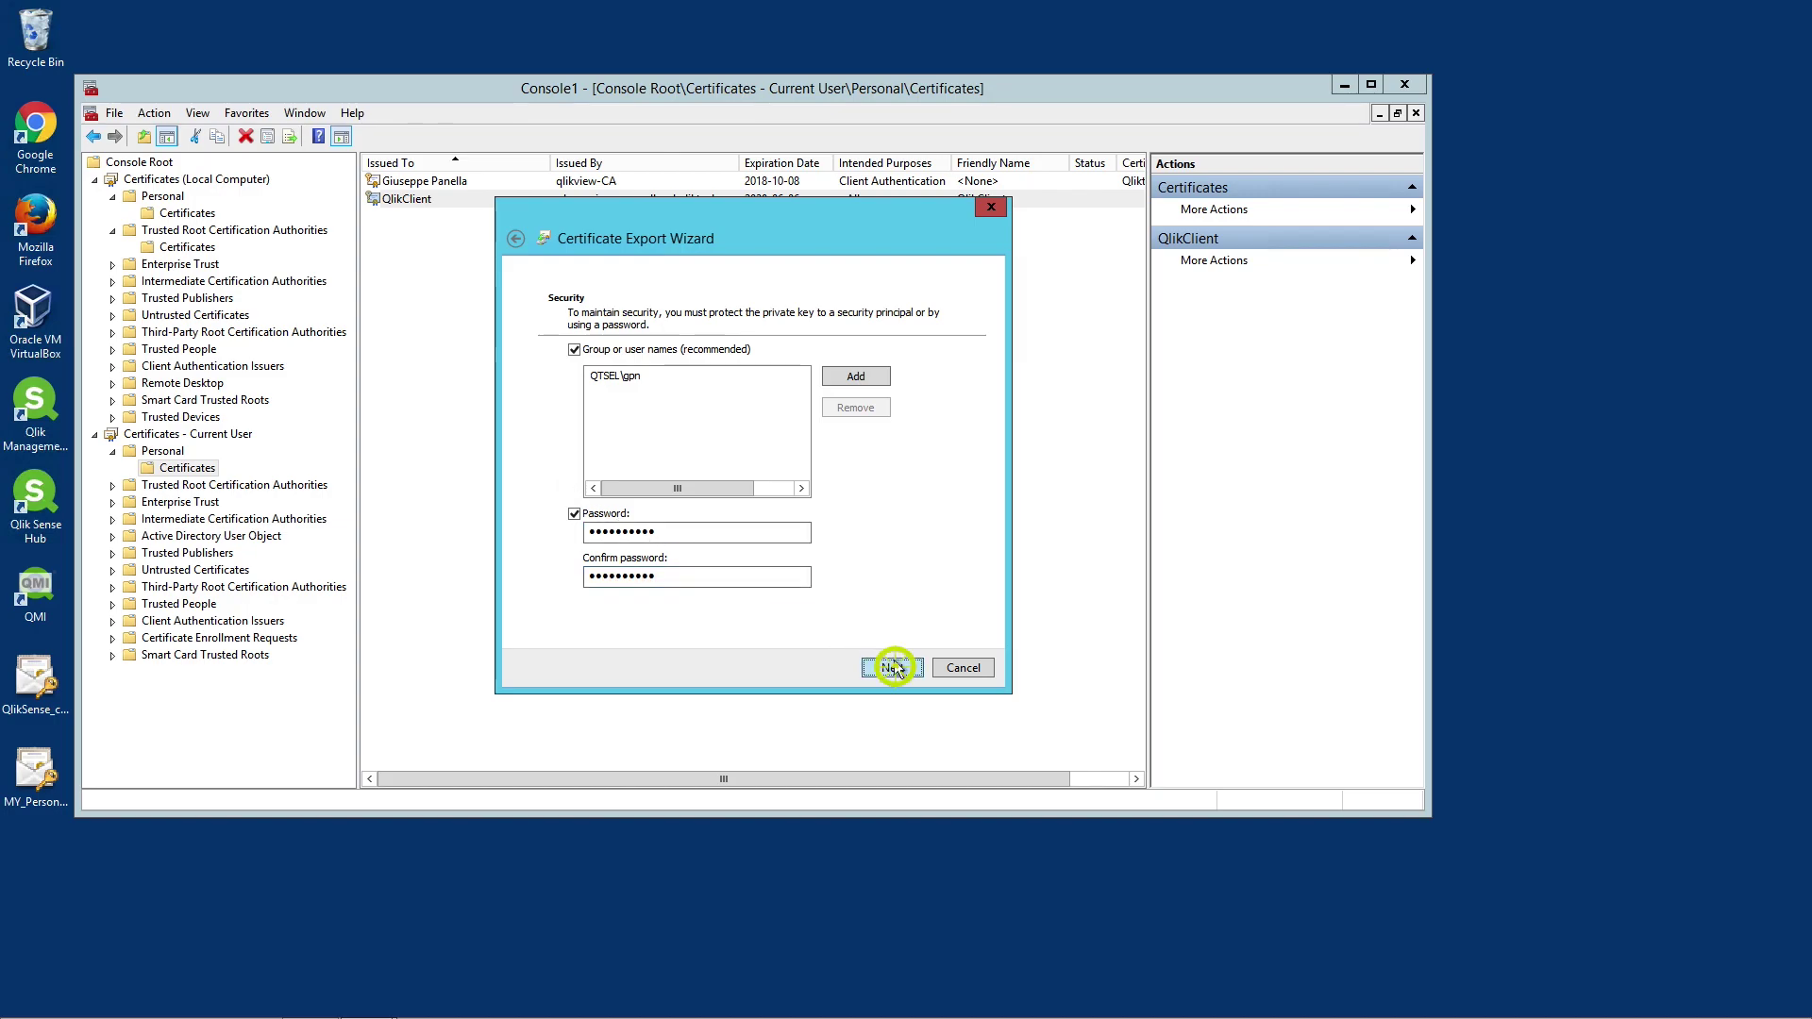
- Name the file Personal_certificates and finish the export
left_click(893, 668)
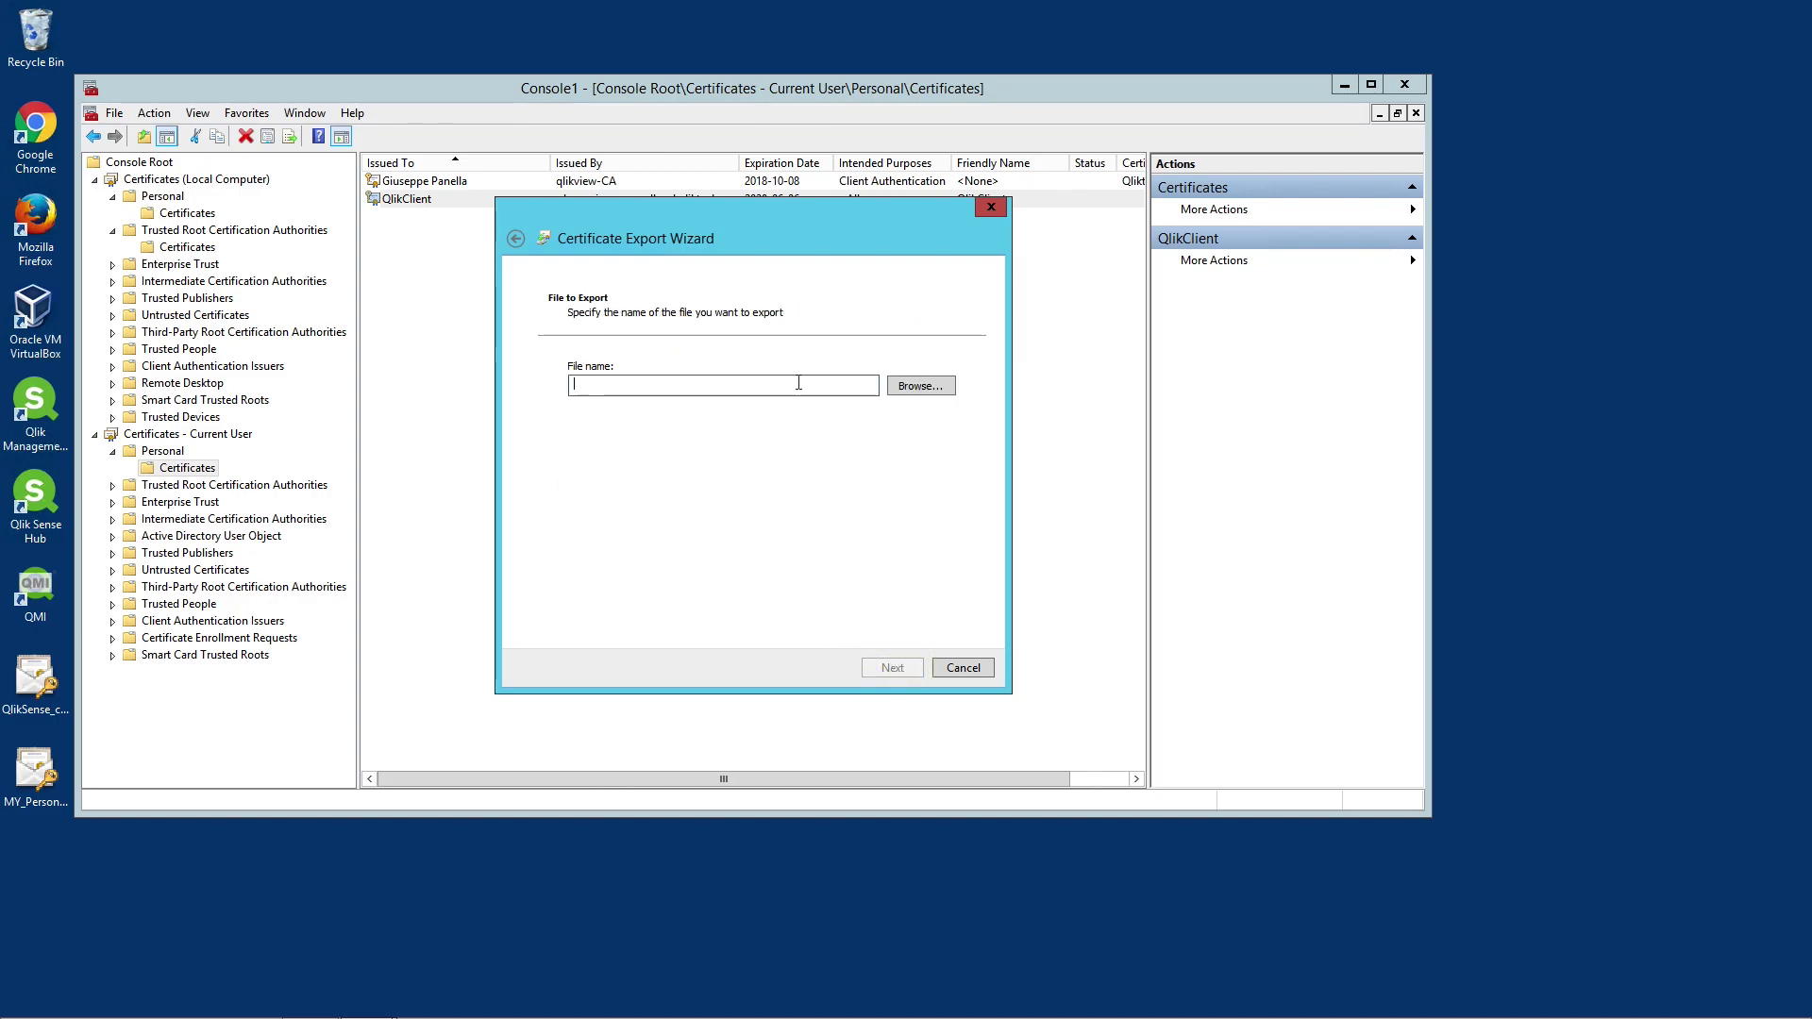
type("Personal_certificates")
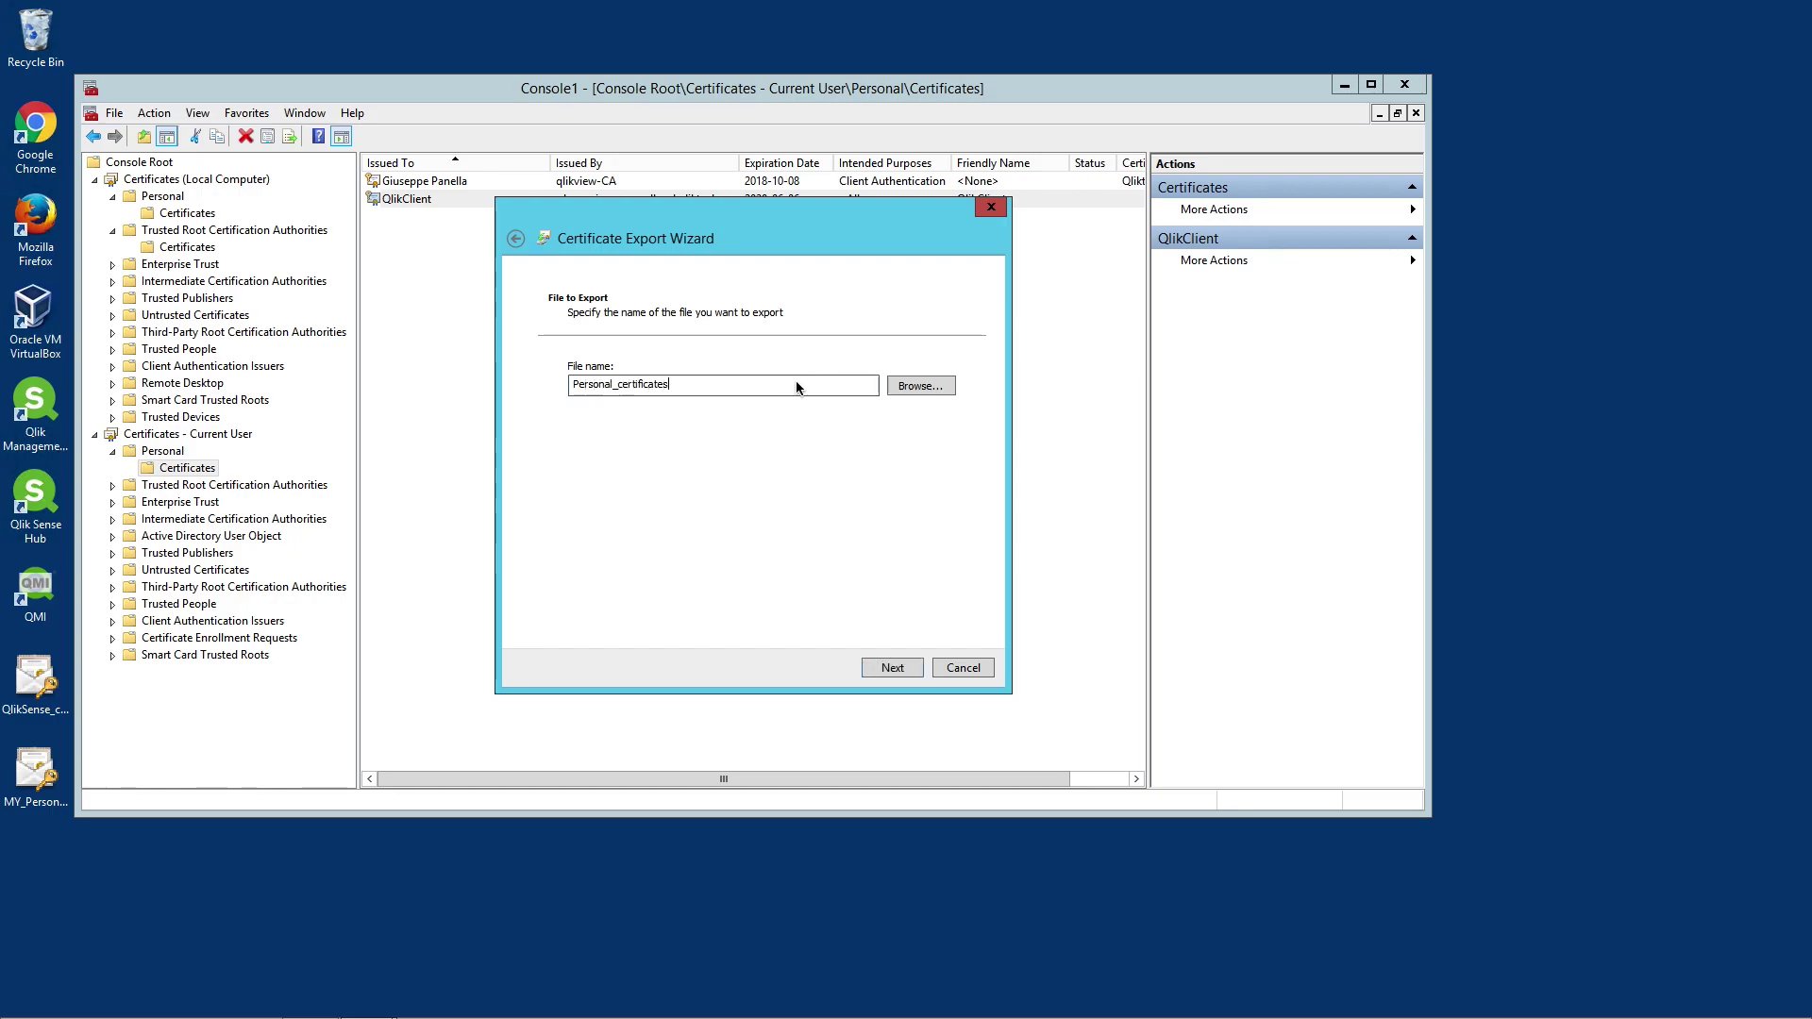
left_click(894, 667)
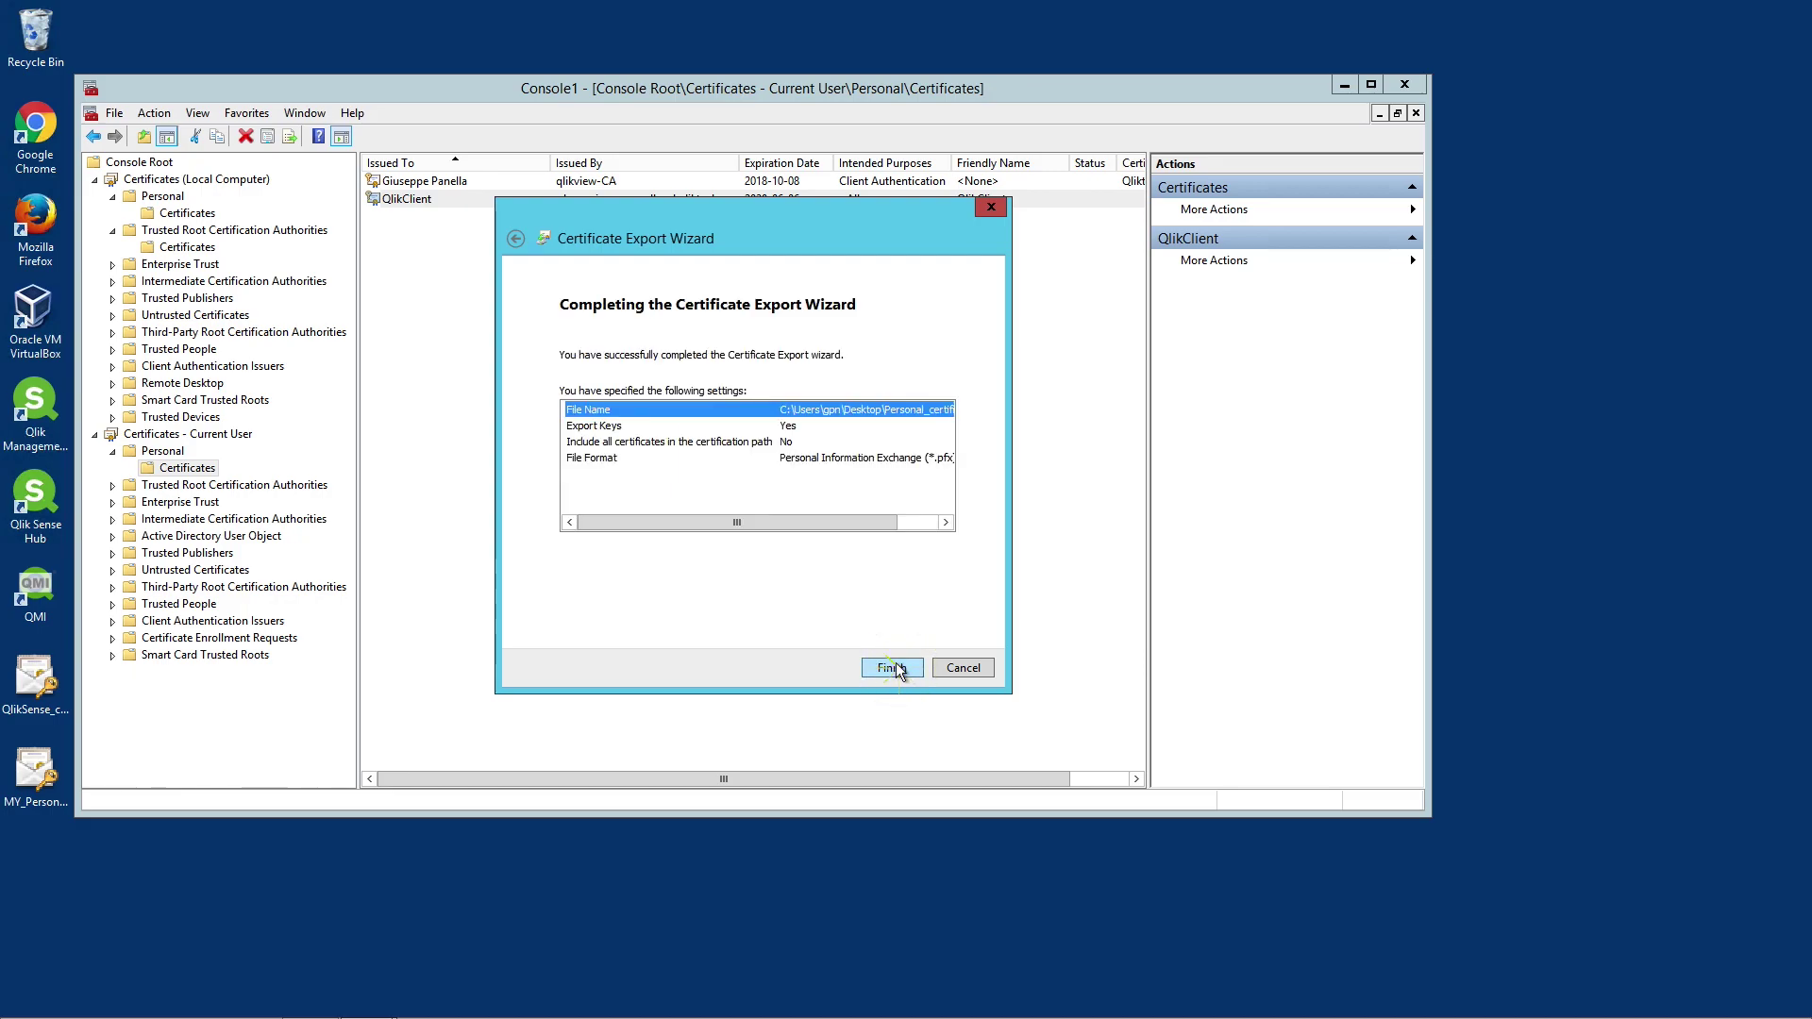
left_click(893, 667)
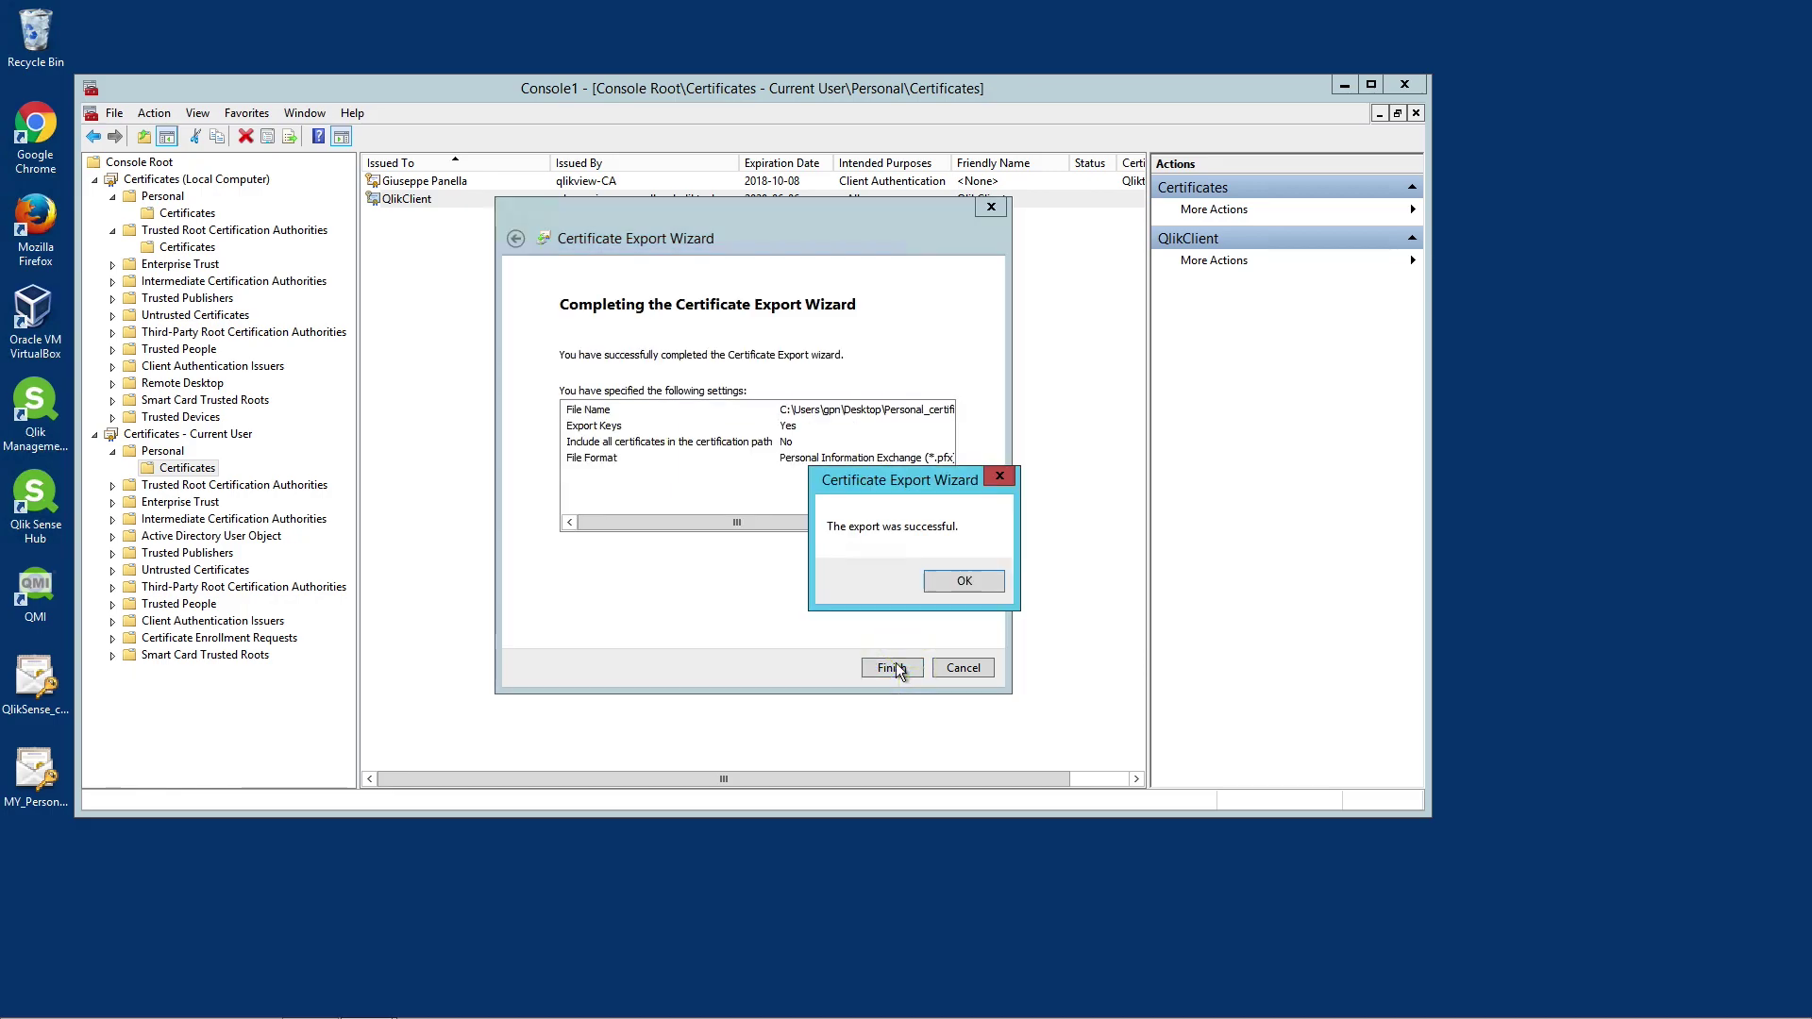
- Dismiss the success message, close the console without saving, and select the three desktop certificate files
left_click(964, 580)
left_click(1405, 84)
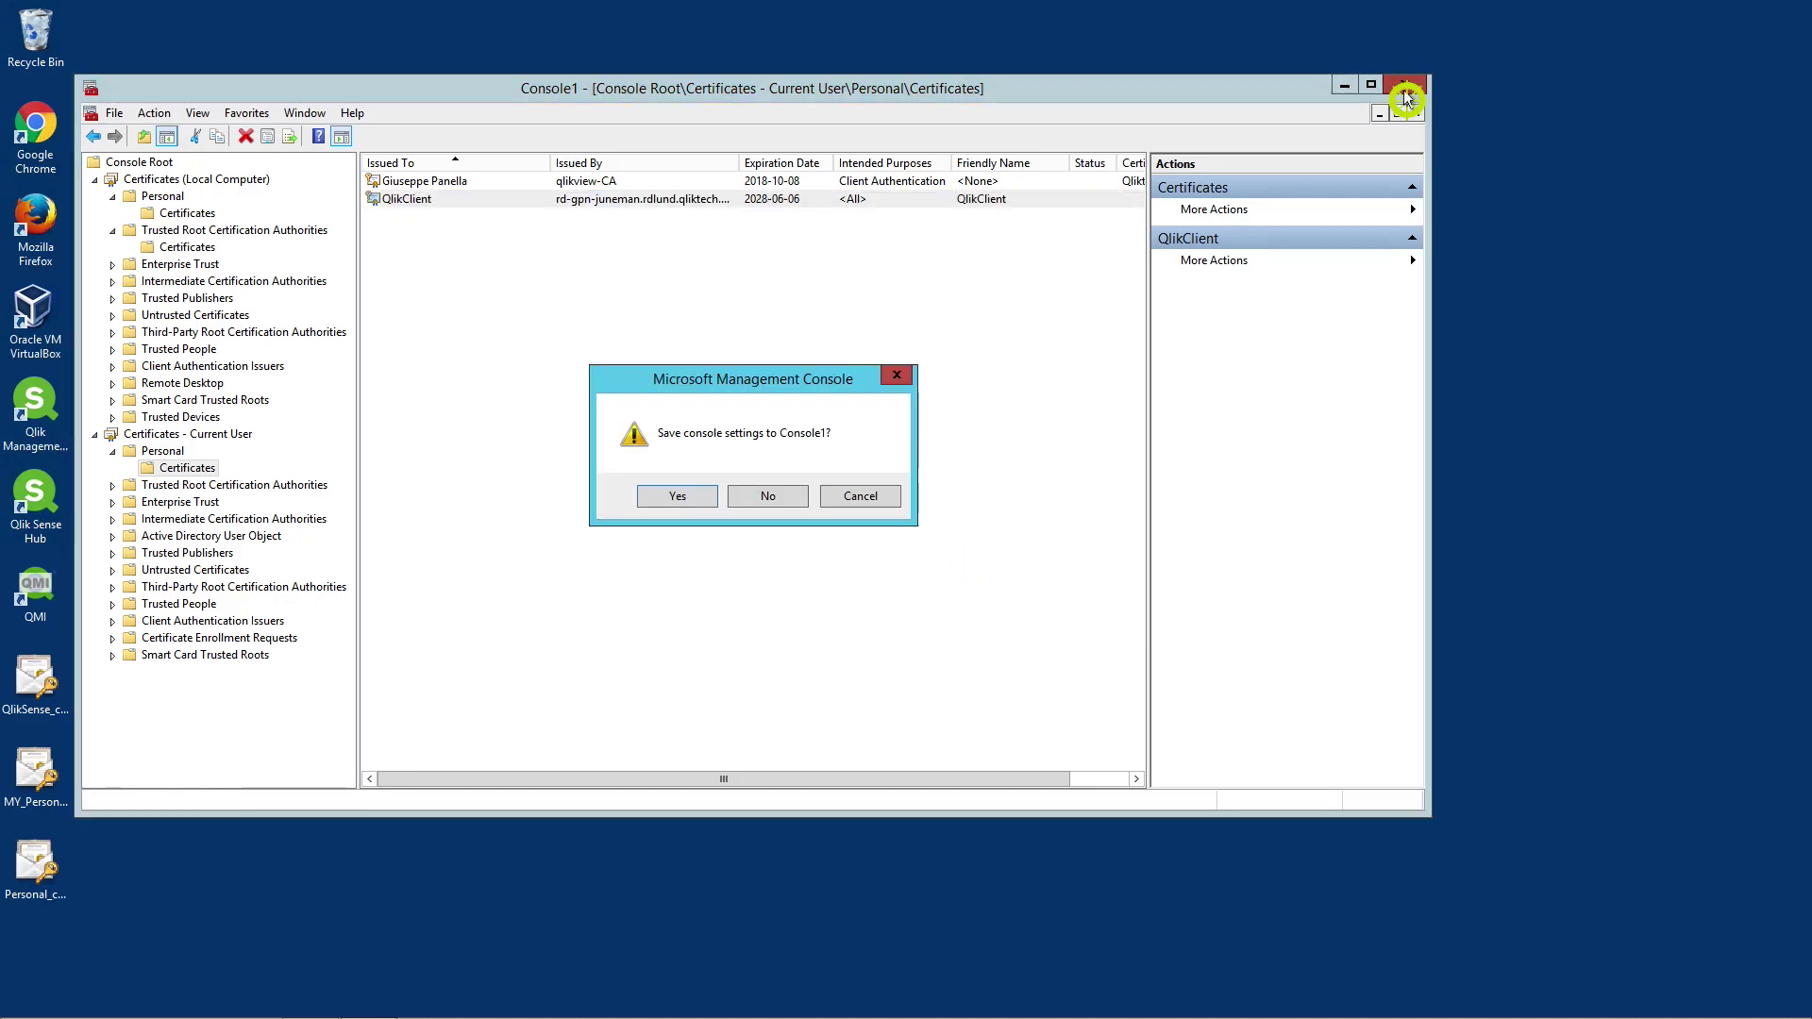
left_click(782, 499)
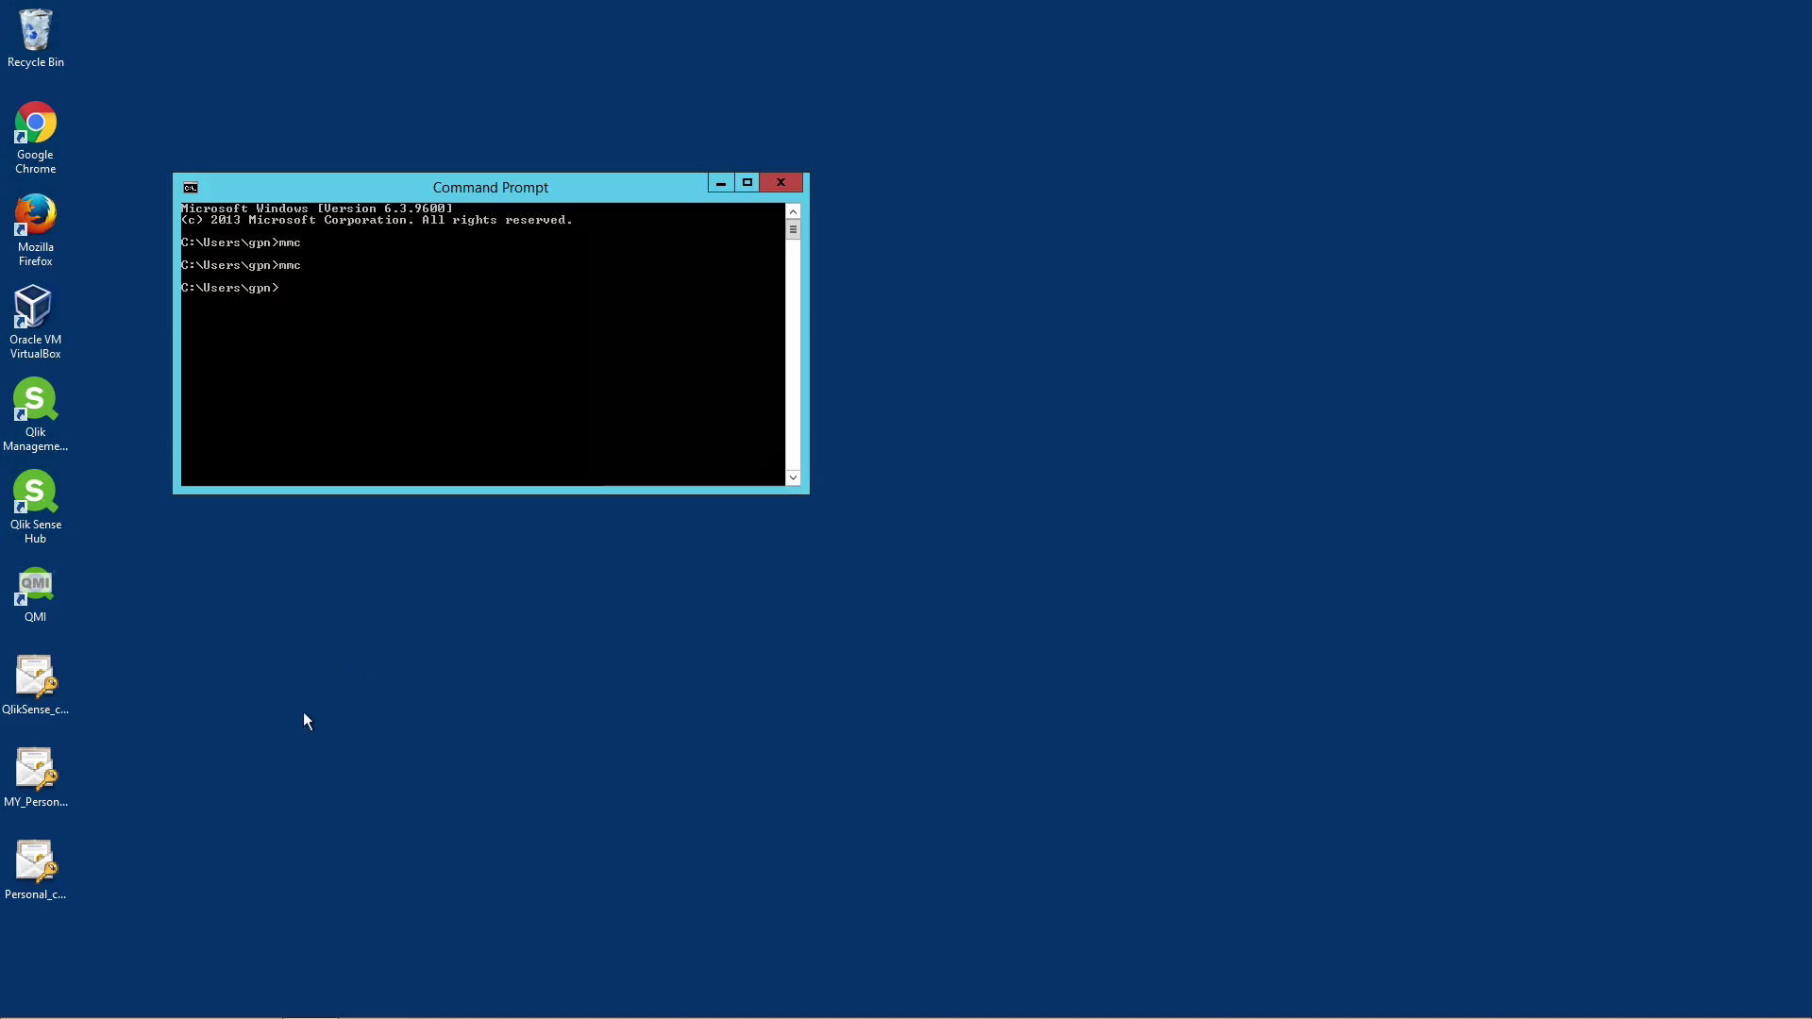
left_click_drag(166, 658, 6, 908)
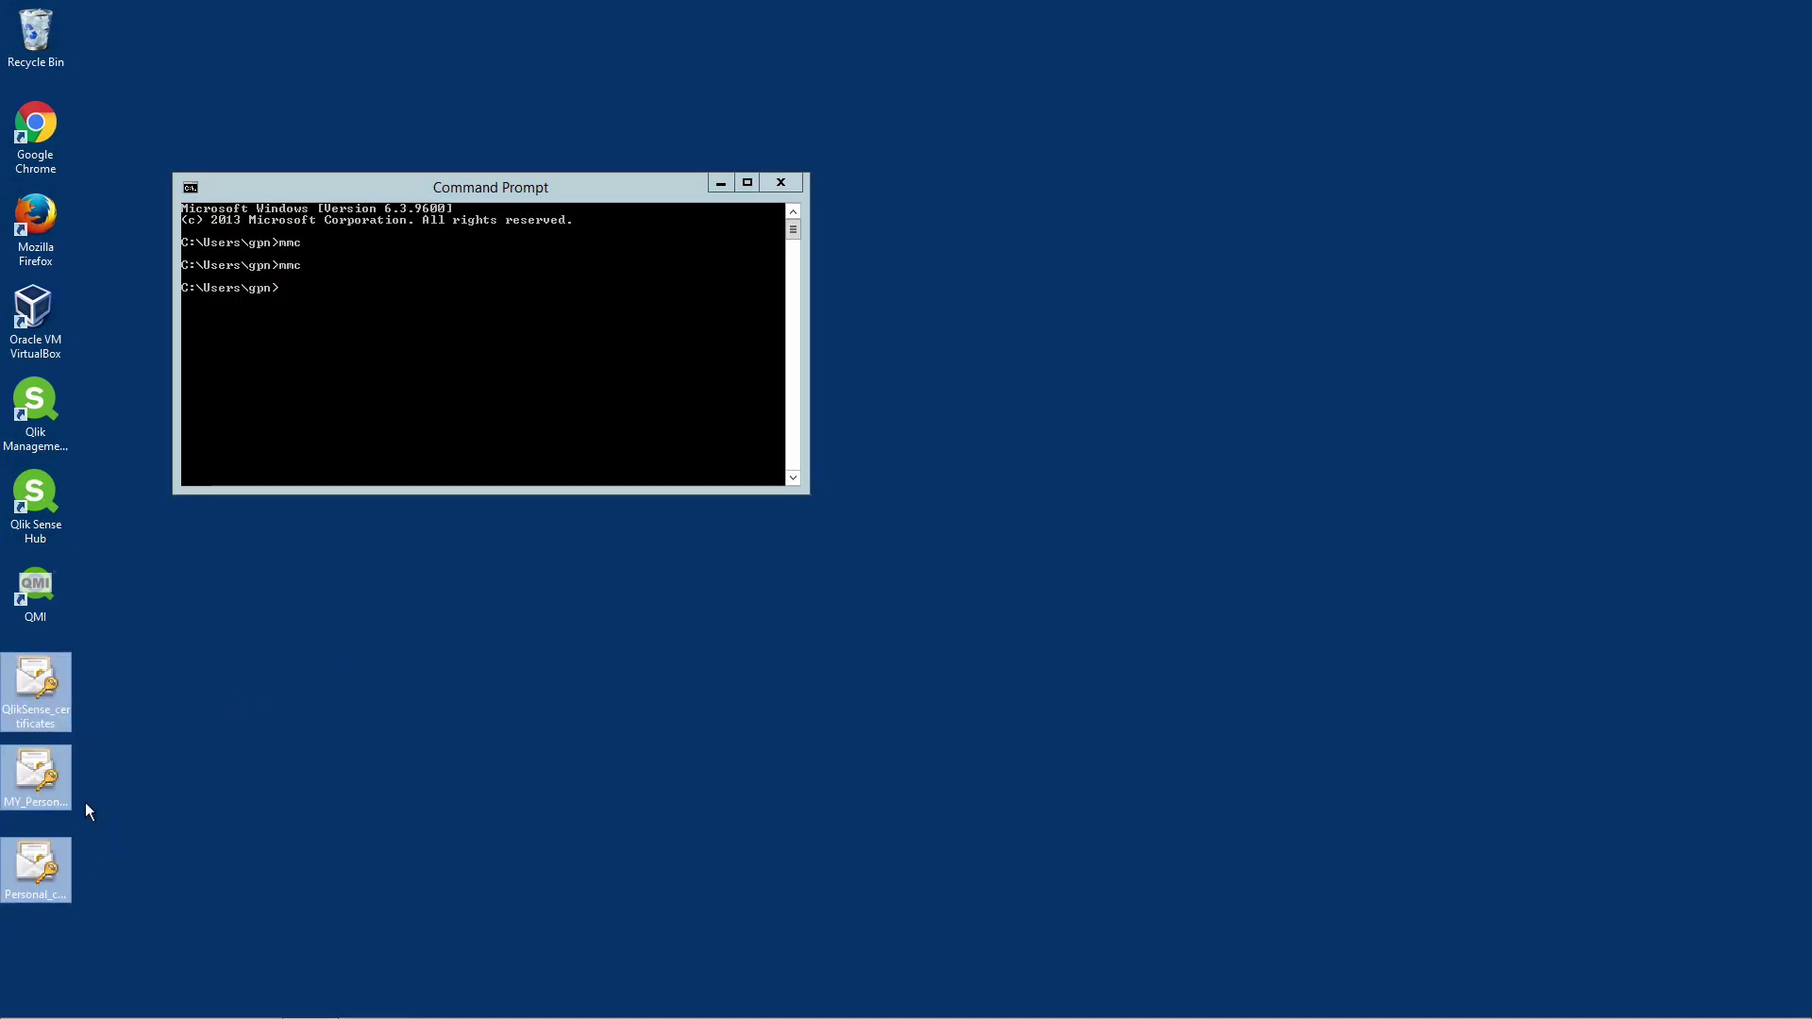